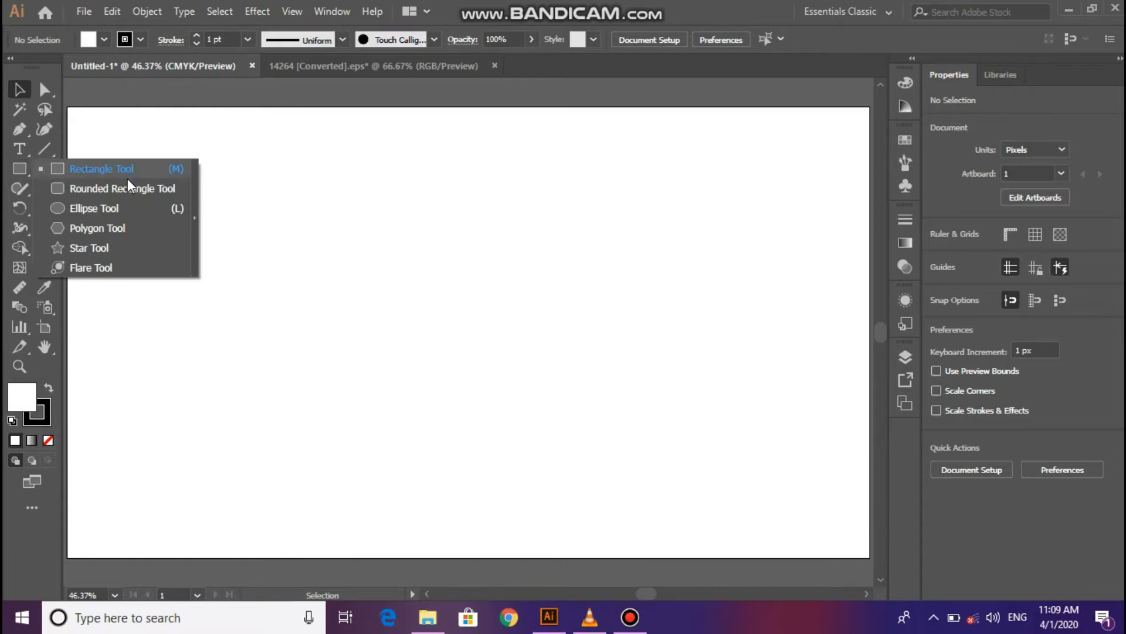
Draw a tall, narrow rounded rectangle about 47 by 414 px on the artboard and shift it slightly
drag(370, 191, 398, 450)
drag(382, 318, 397, 305)
click(24, 92)
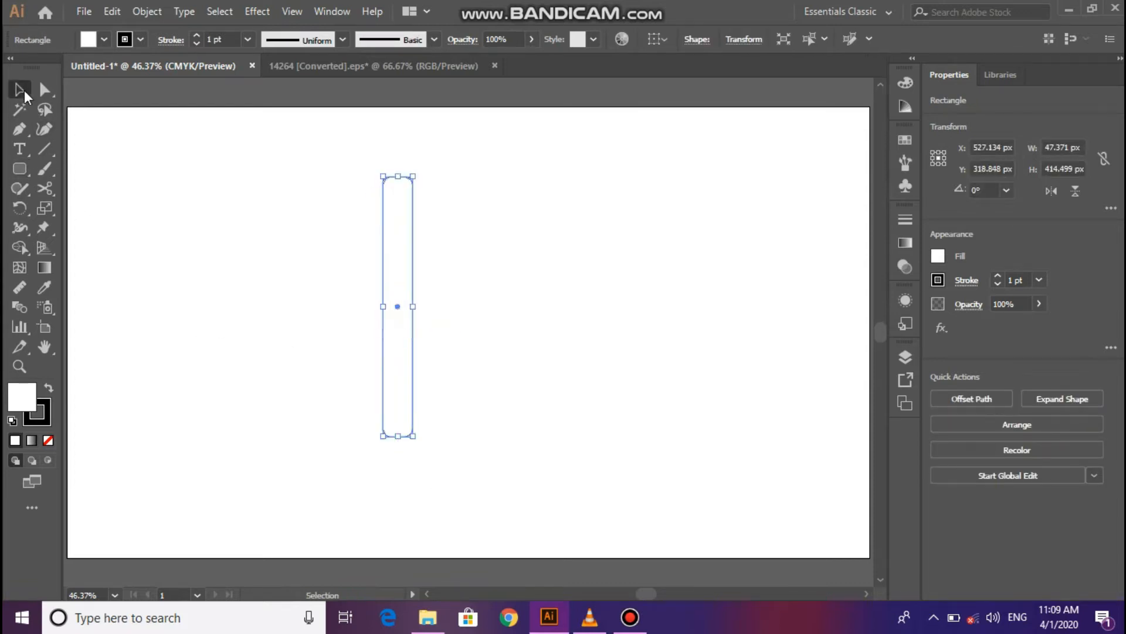
Remove the rectangle's stroke, fill it with the white-to-black linear gradient, and add a white stop at the gradient's middle
click(40, 422)
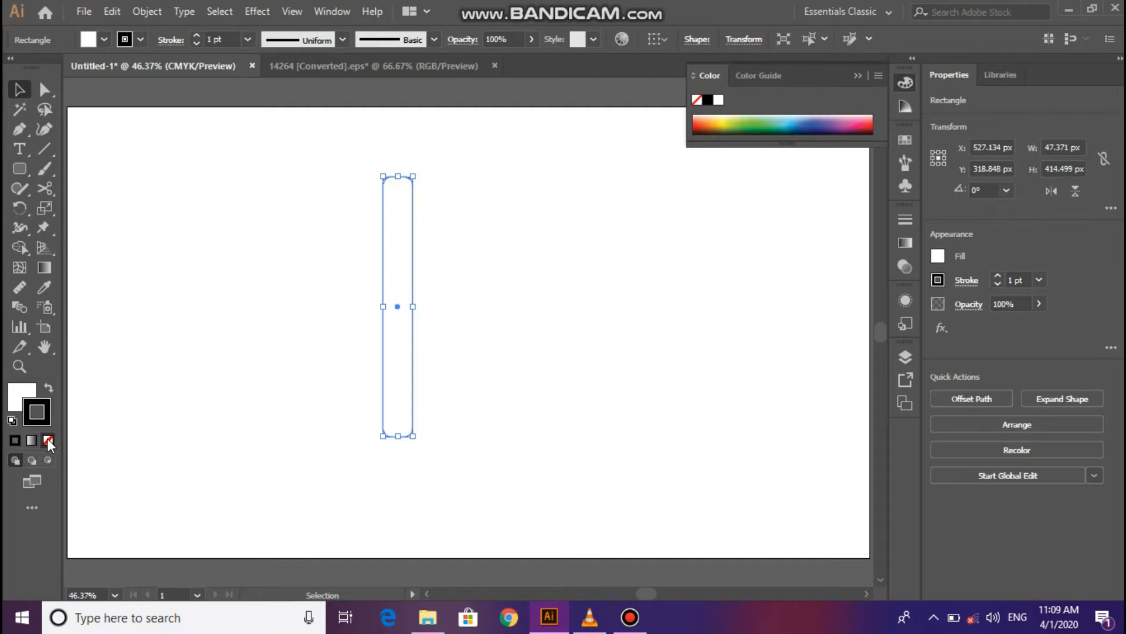
click(49, 441)
click(24, 398)
click(31, 439)
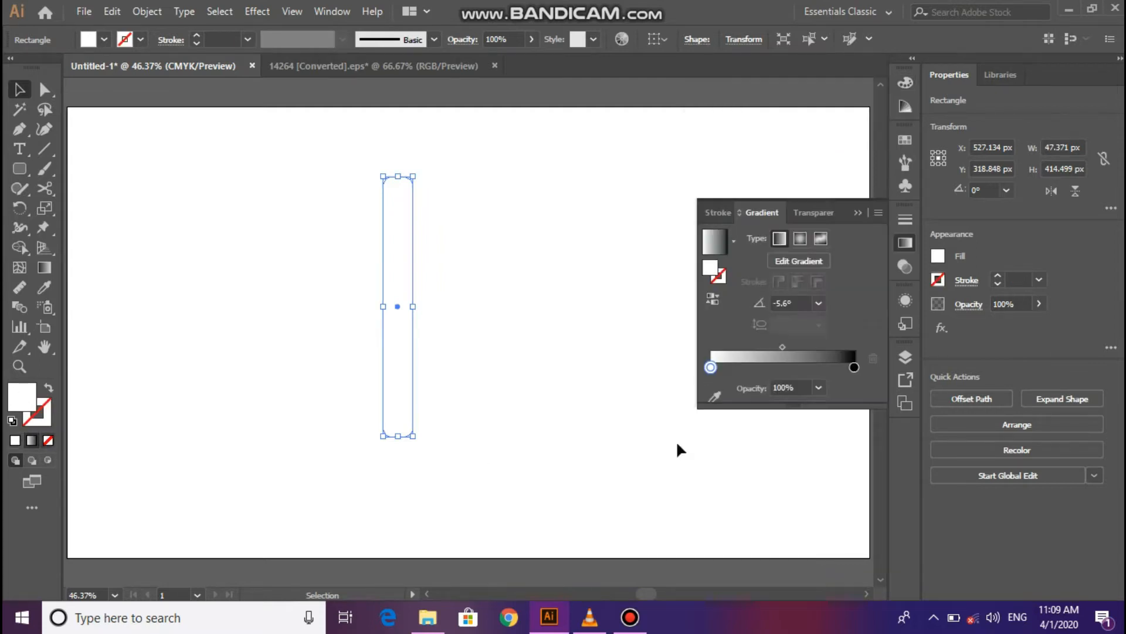
drag(711, 367, 785, 368)
click(716, 368)
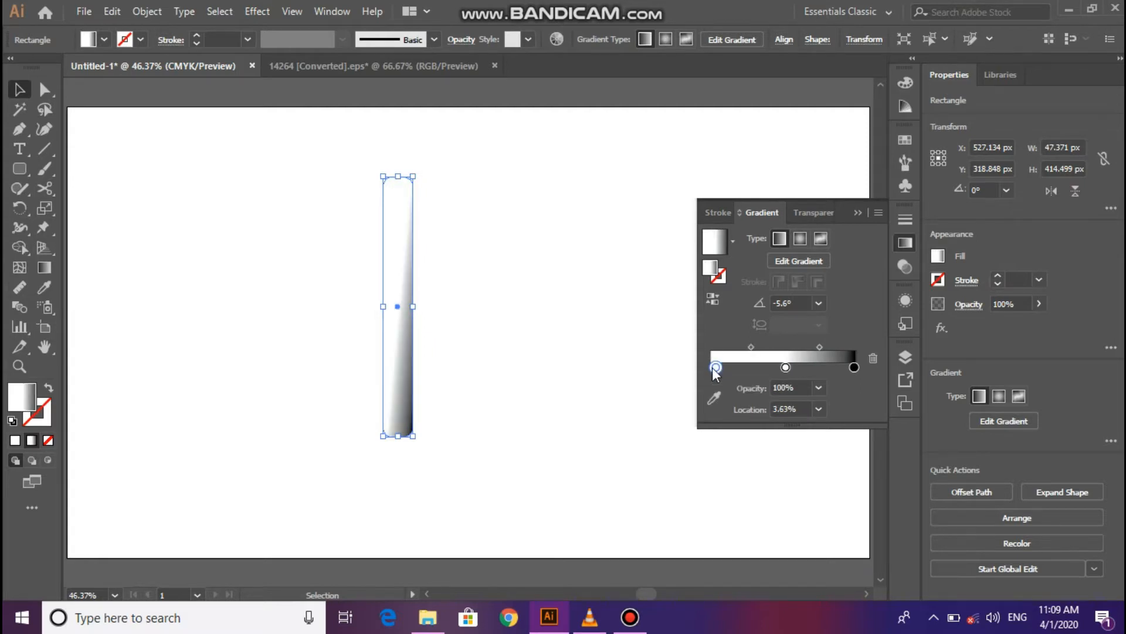
Colour the gradient's first stop crimson and add a bright pink stop halfway between it and the white stop
double_click(715, 367)
click(804, 431)
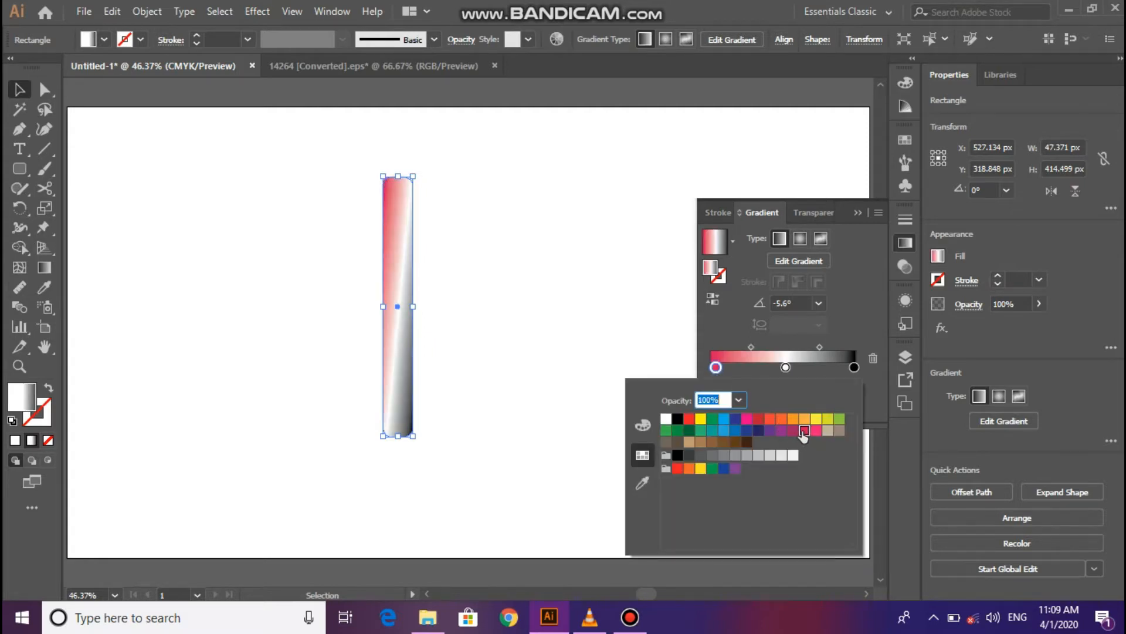
click(751, 367)
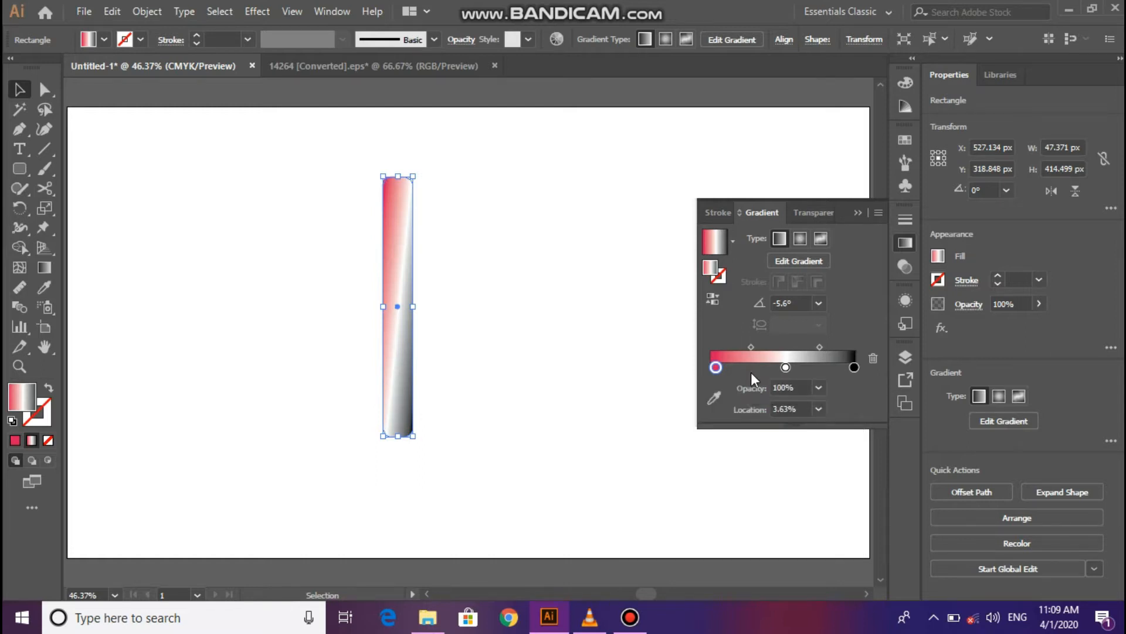
double_click(751, 367)
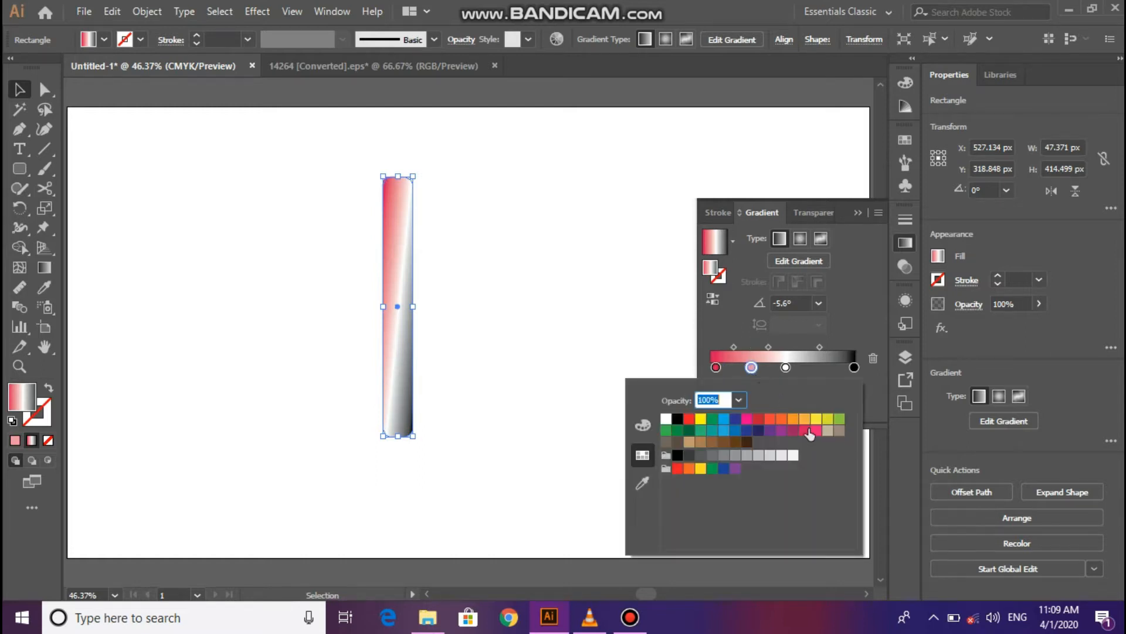
click(815, 433)
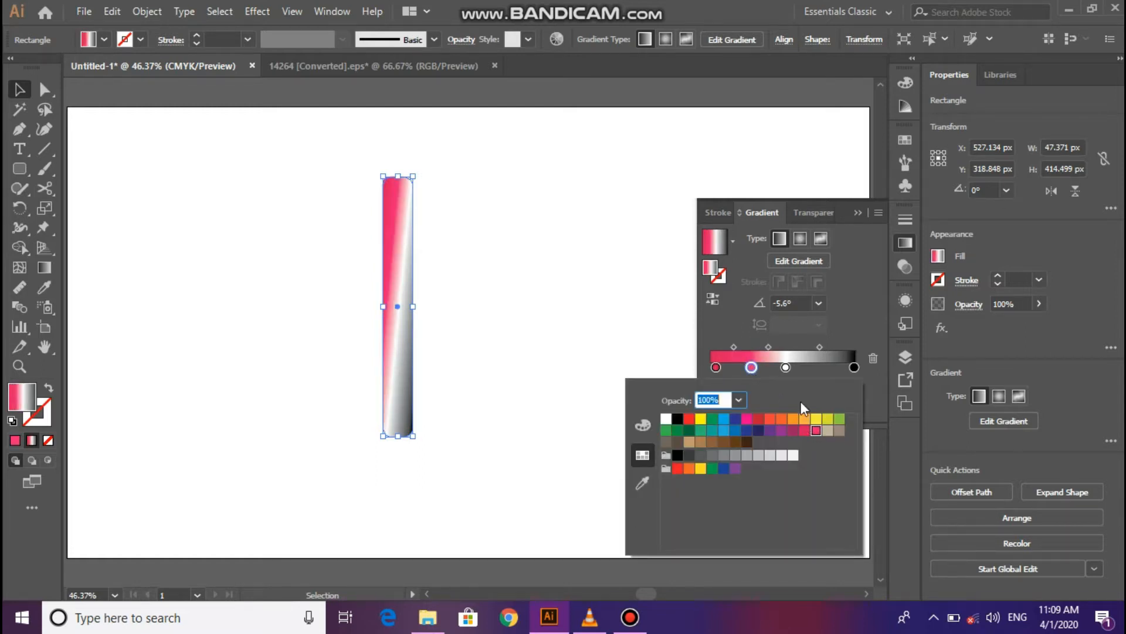
Colour the gradient's end stop crimson and add a bright pink stop halfway between the white and end stops
click(854, 368)
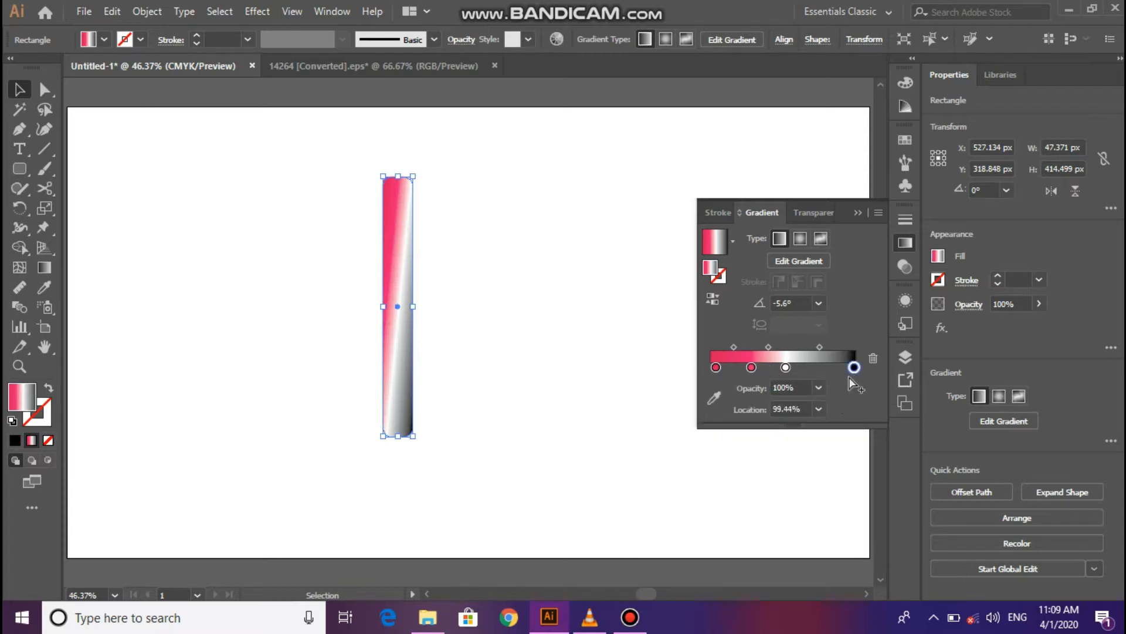
double_click(854, 368)
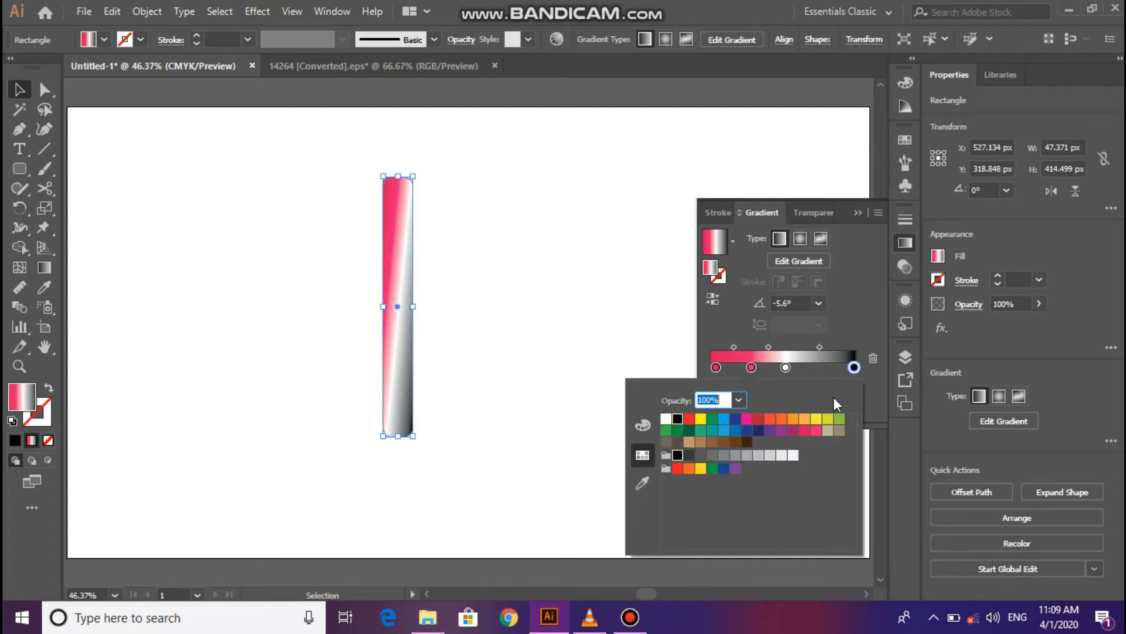
click(806, 434)
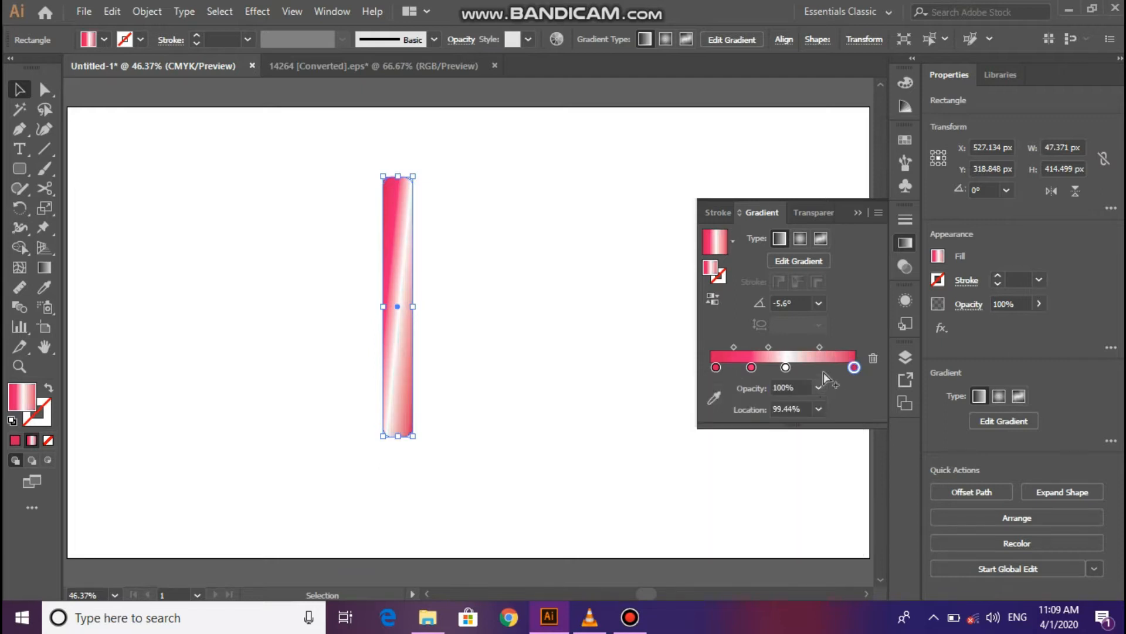
double_click(822, 367)
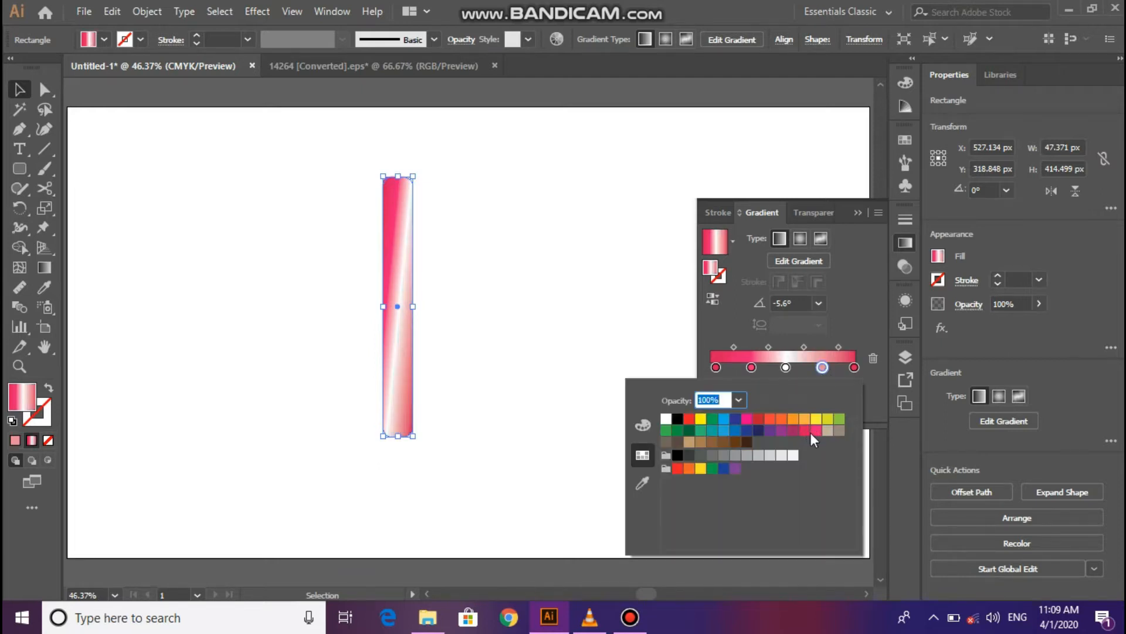
click(814, 431)
Move the crimson stops to the gradient's ends and shift both pink stops outward, the second to about 80%
drag(716, 368, 711, 367)
click(854, 367)
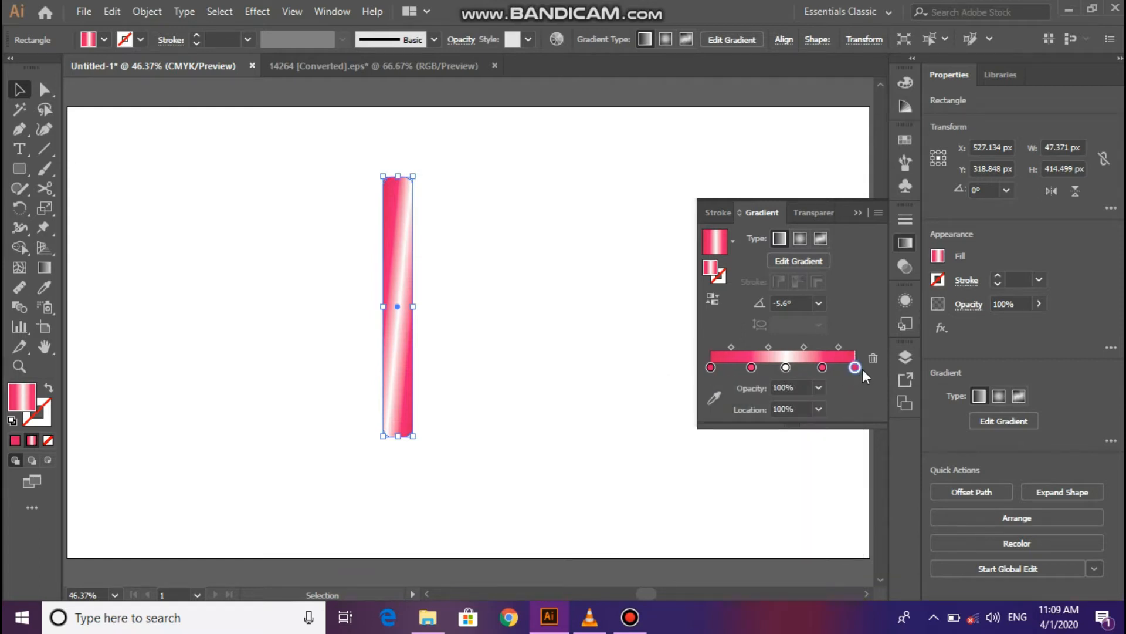
drag(752, 368, 746, 367)
drag(825, 368, 829, 368)
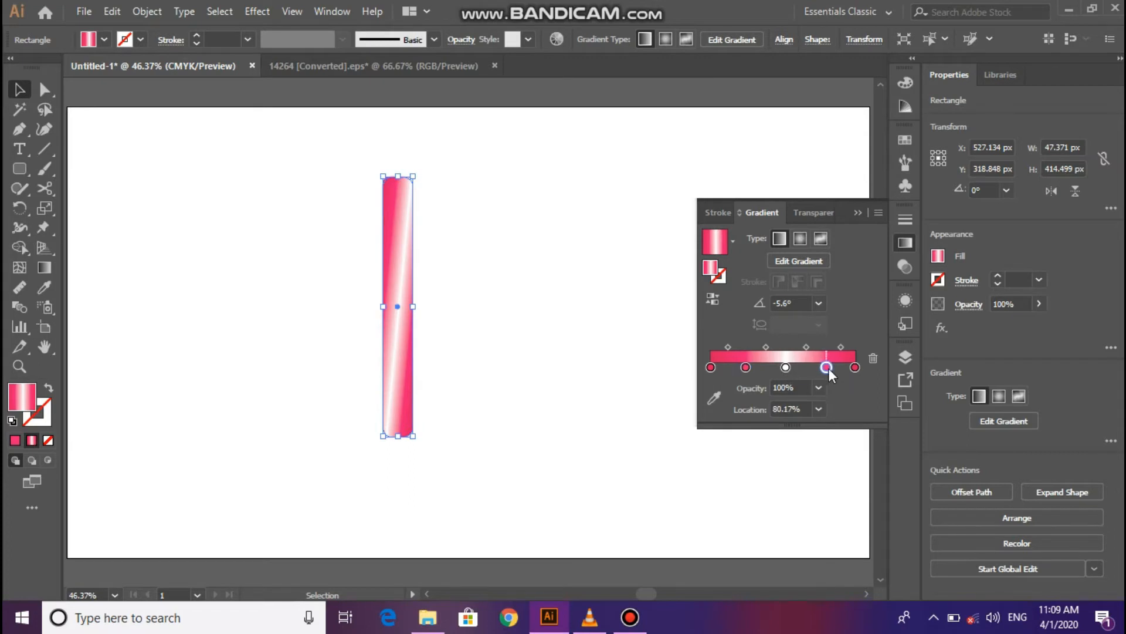
Redraw the gradient across the rectangle's upper part at an angle of about -3.6°
click(44, 266)
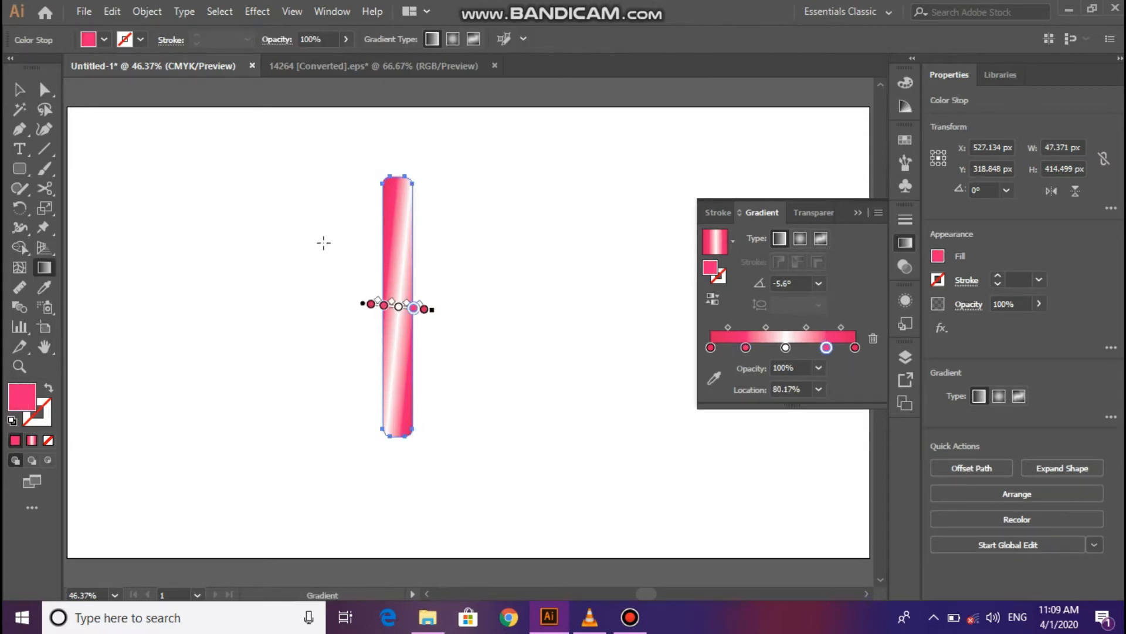
drag(384, 242, 396, 246)
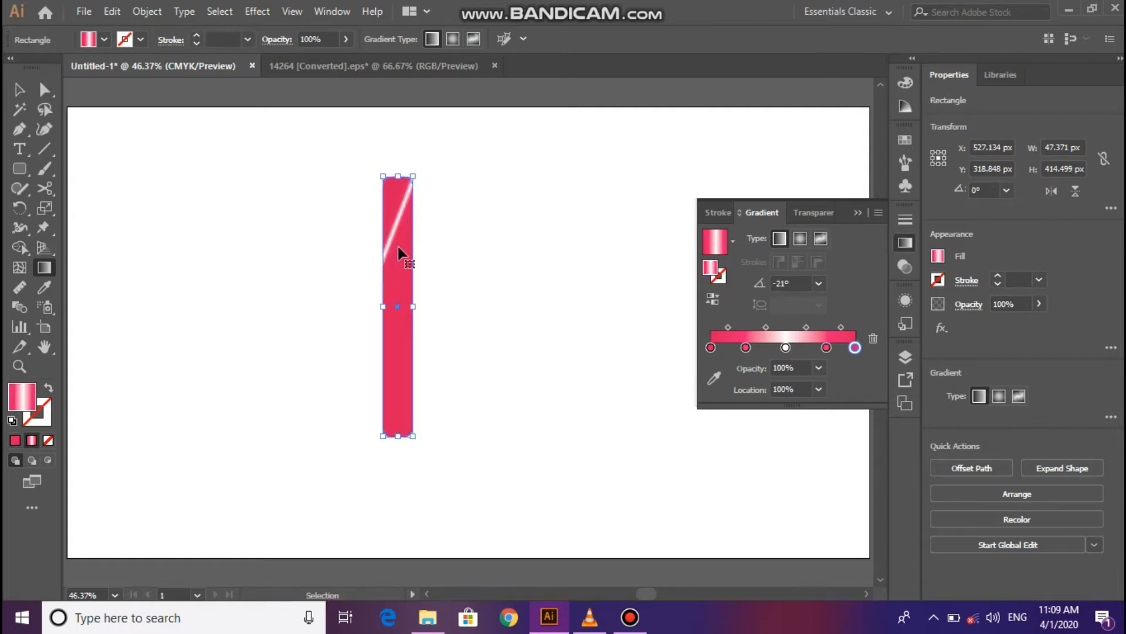
key(ctrl+z)
drag(382, 250, 421, 253)
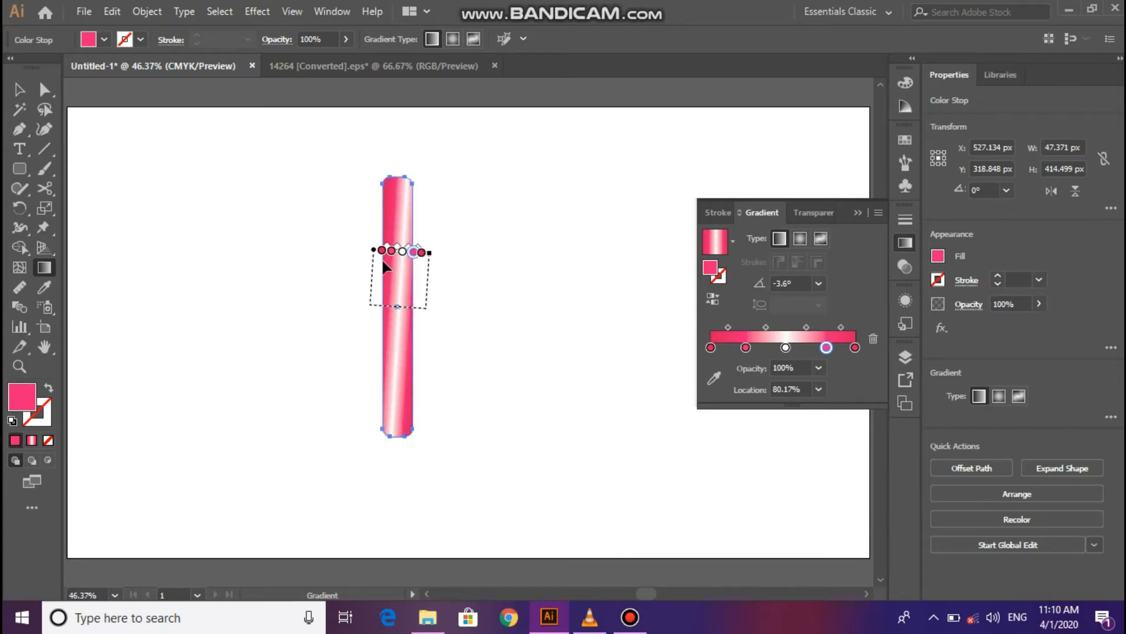
Redraw the gradient from just outside one side of the rectangle to the other at about -3.9°, and deselect the shape
key(ctrl+1)
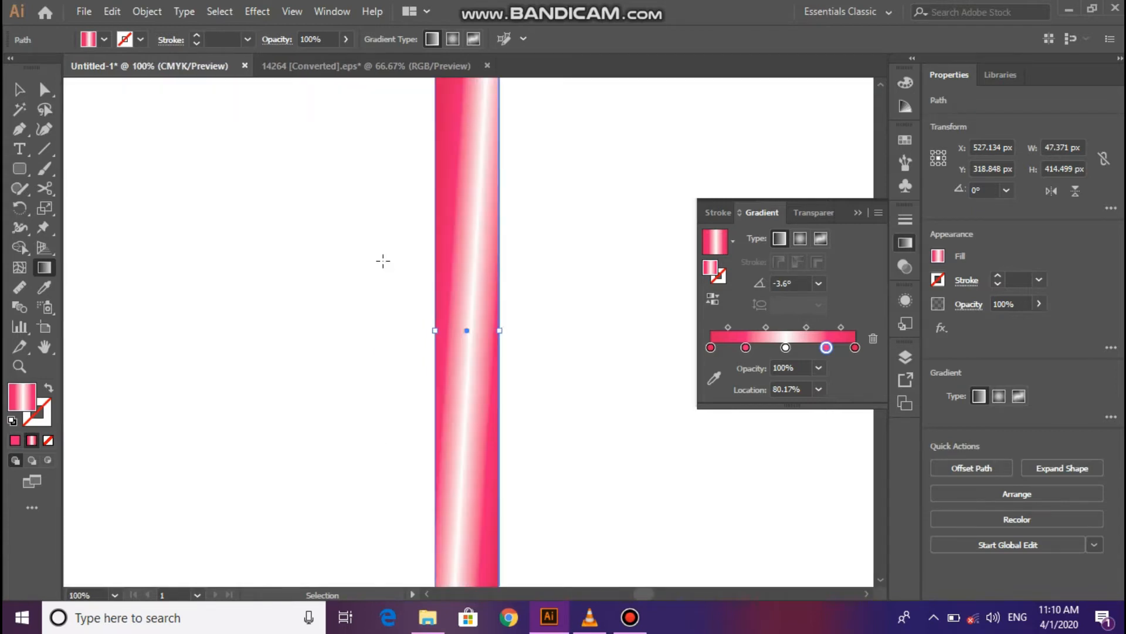
key(g)
key(ctrl+minus)
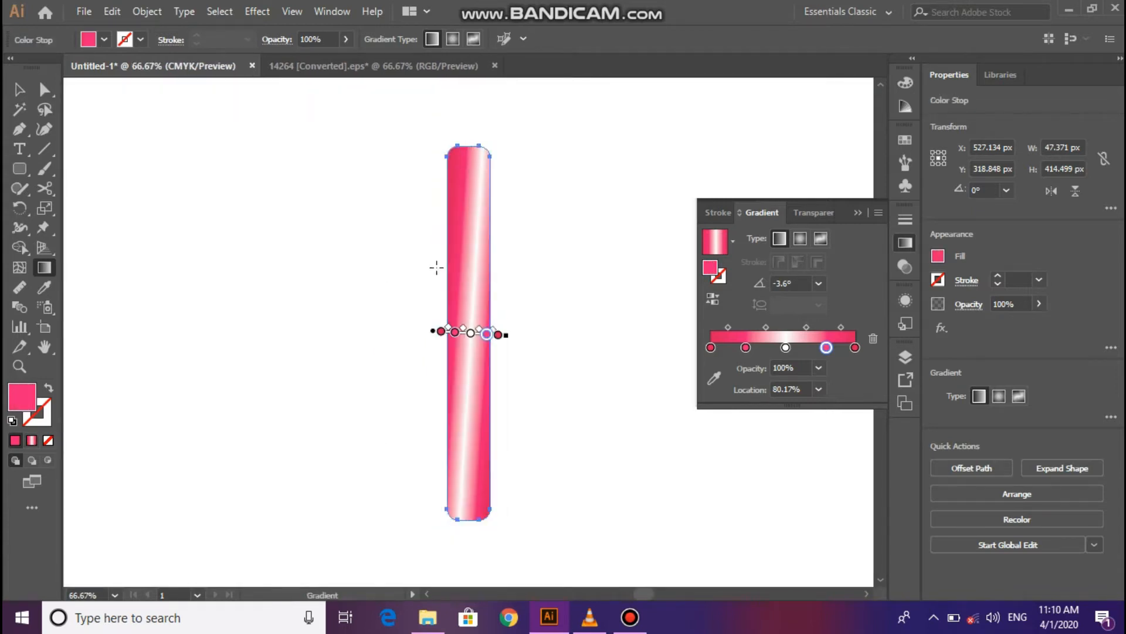
mouse_move(437, 241)
mouse_down()
mouse_move(473, 227)
mouse_move(501, 245)
mouse_up()
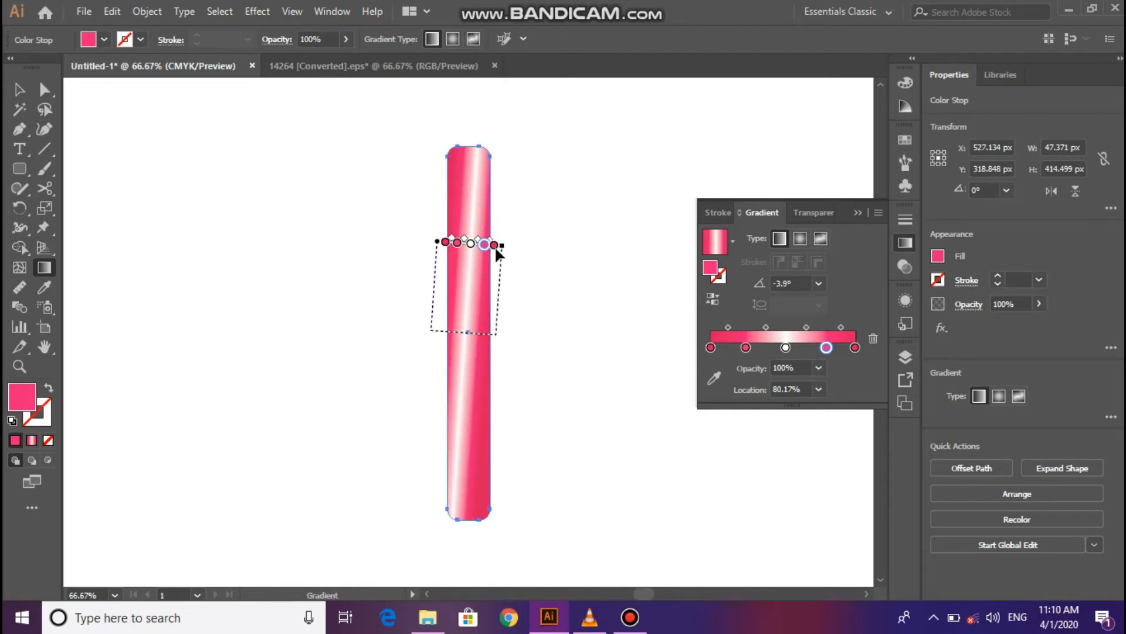
key(v)
click(382, 335)
key(ctrl+minus)
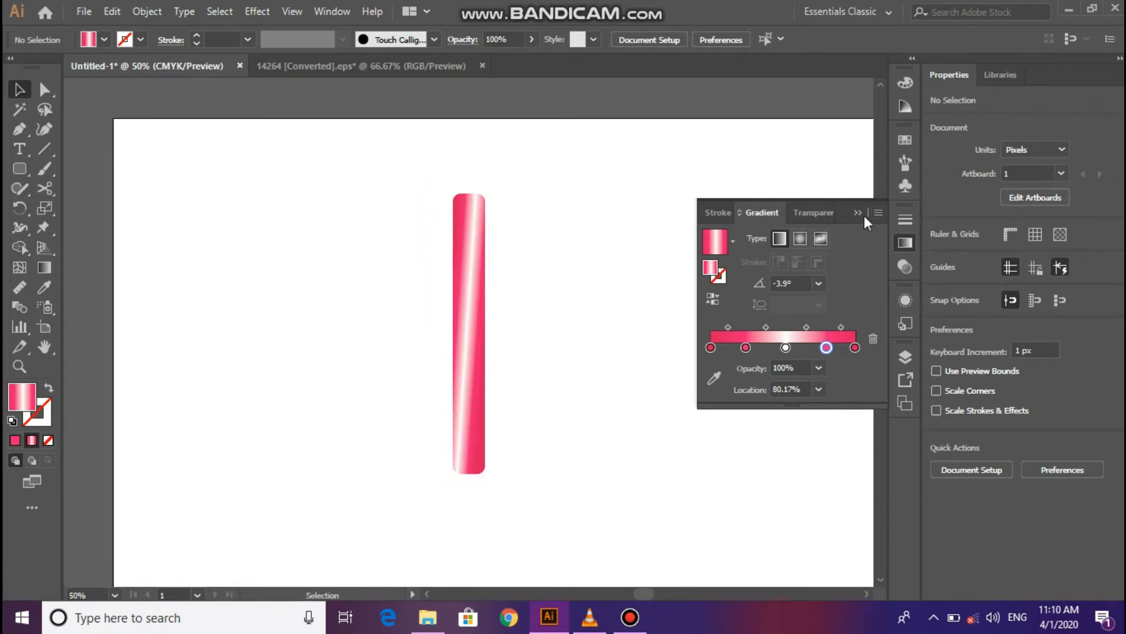
click(864, 216)
click(866, 594)
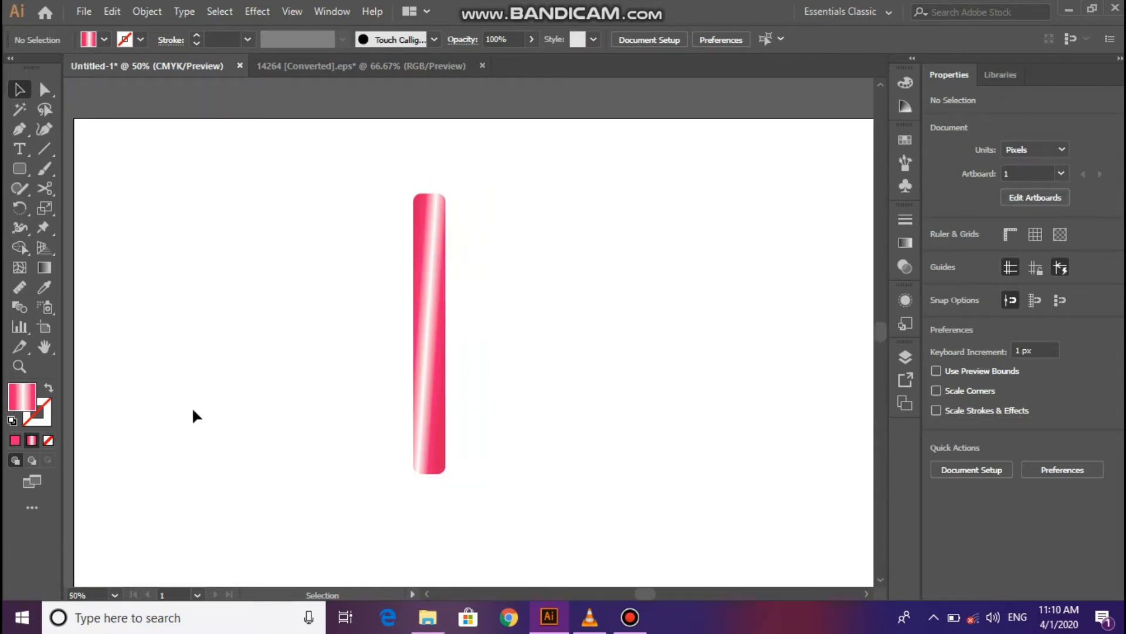
Draw a small rounded rectangle about 93 px tall overlapping the tube's upper end and widen it to slightly narrower than the tube
click(17, 171)
drag(256, 202, 441, 218)
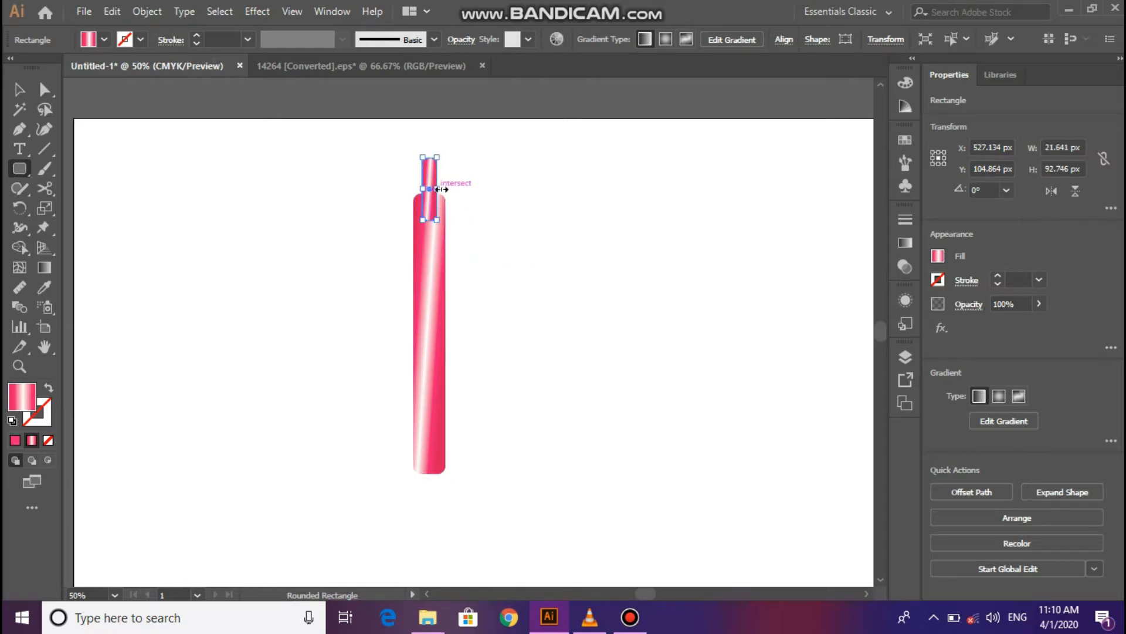
drag(439, 189, 501, 193)
Align the small rounded rectangle and the tube on their horizontal centres
key(v)
click(365, 192)
click(653, 39)
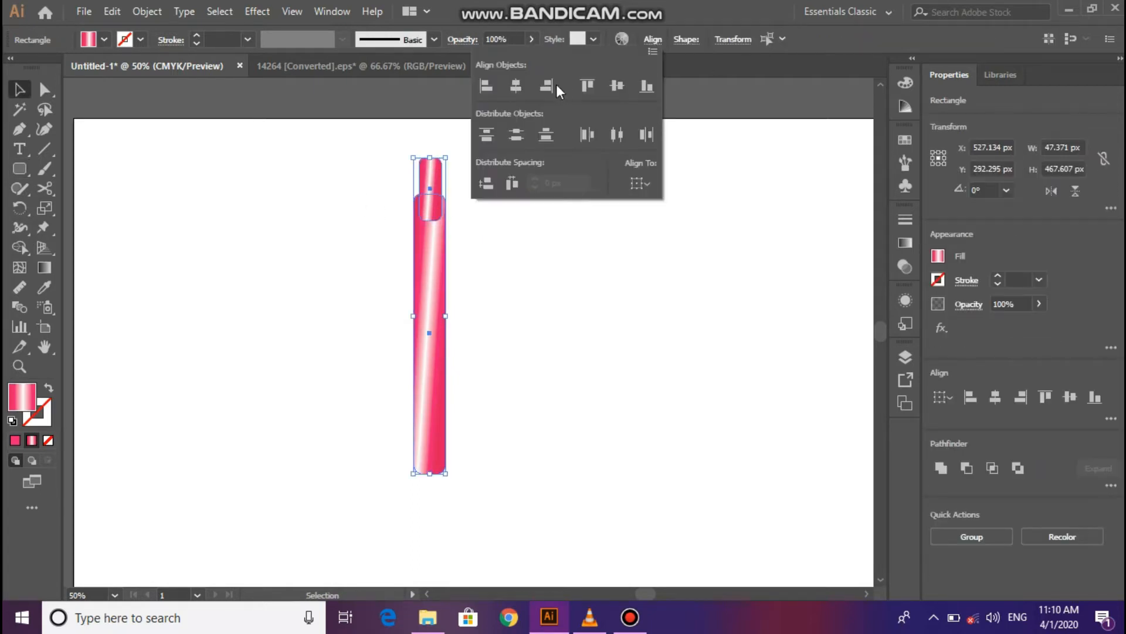
click(514, 87)
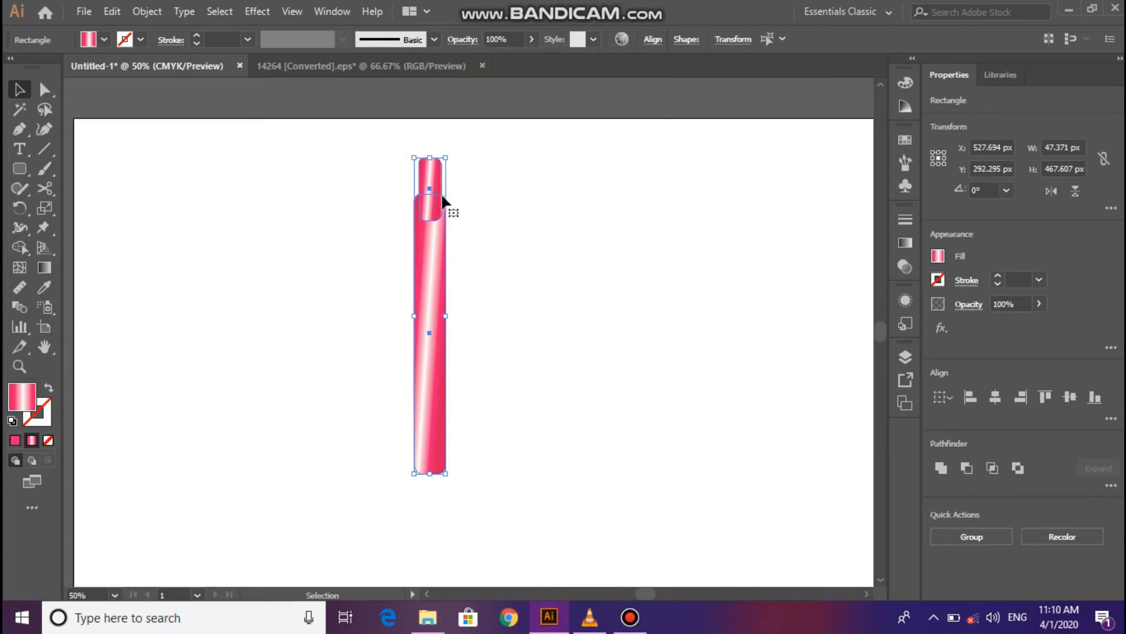
click(332, 195)
Draw a flat ellipse about 70 by 22 px in the empty area beside the tube
scroll(270, 299, down, 1)
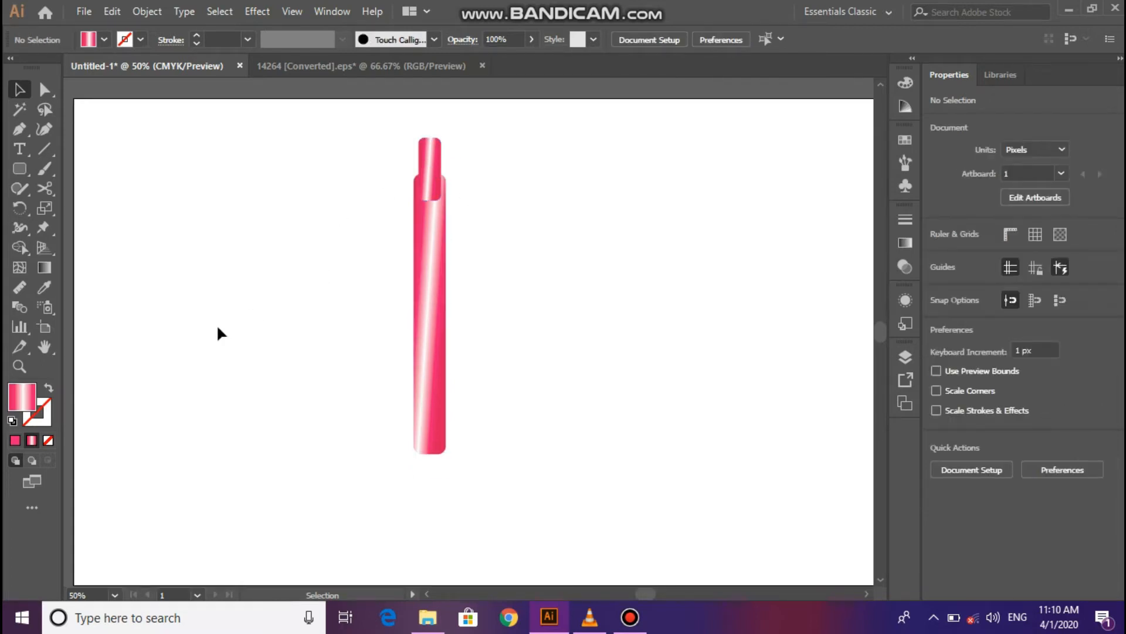
right_click(17, 167)
click(69, 207)
drag(216, 309, 264, 323)
click(18, 85)
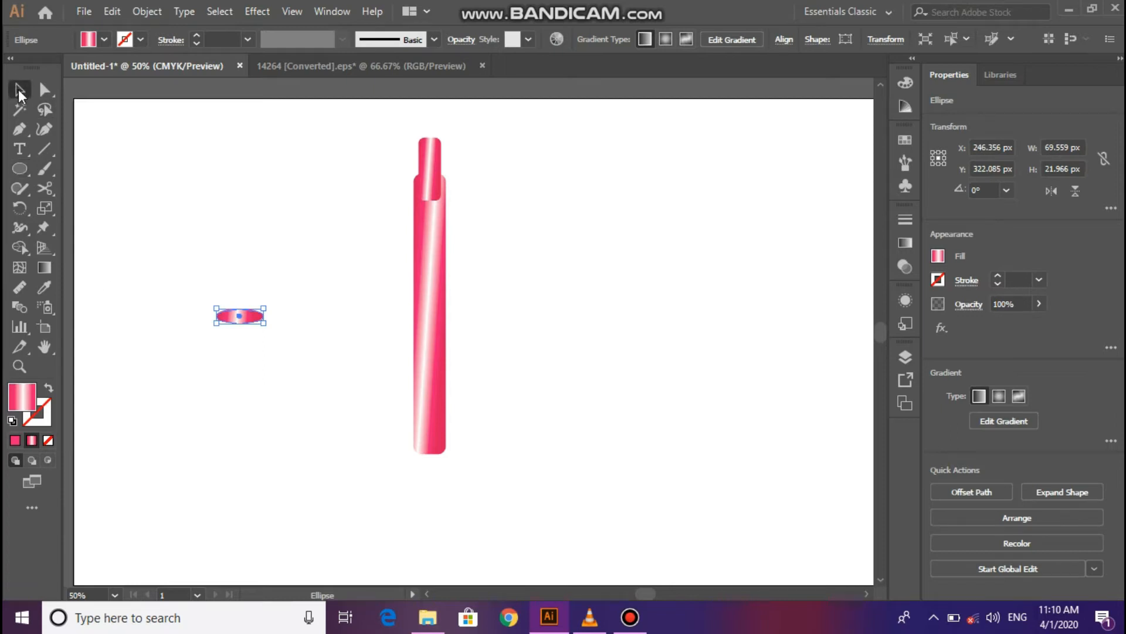
Duplicate the ellipse directly below the original, leaving a small gap between them
key(ctrl+1)
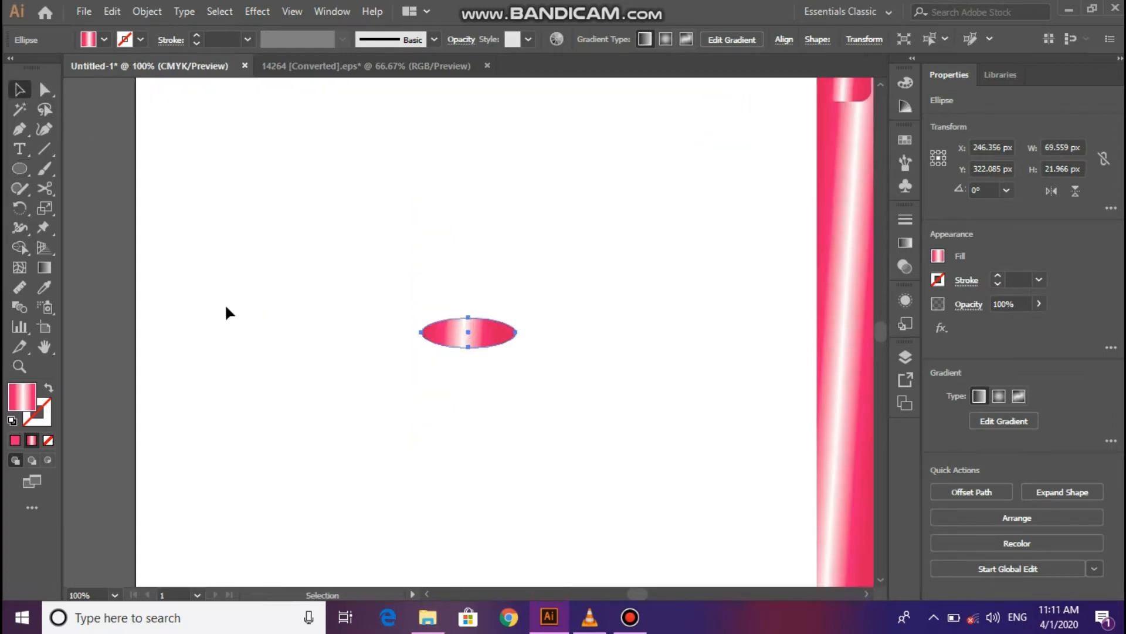
shift+click(469, 332)
click(468, 332)
drag(465, 332, 466, 367)
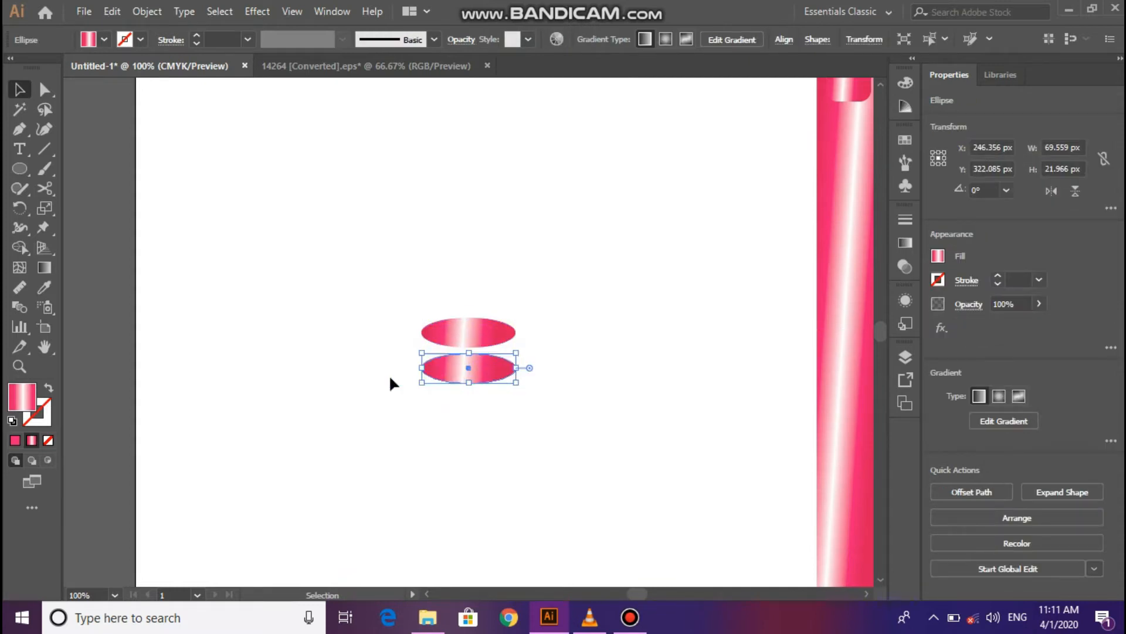
Connect the outer side points of the two ellipses with a straight vertical Pen line on each side
click(20, 131)
click(516, 333)
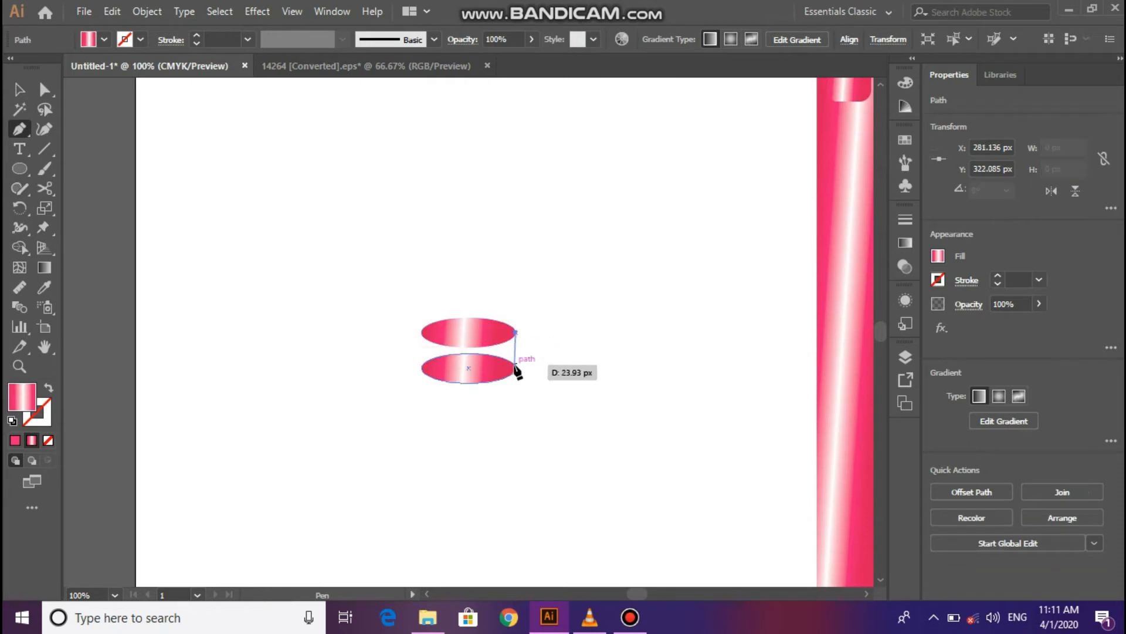
click(516, 367)
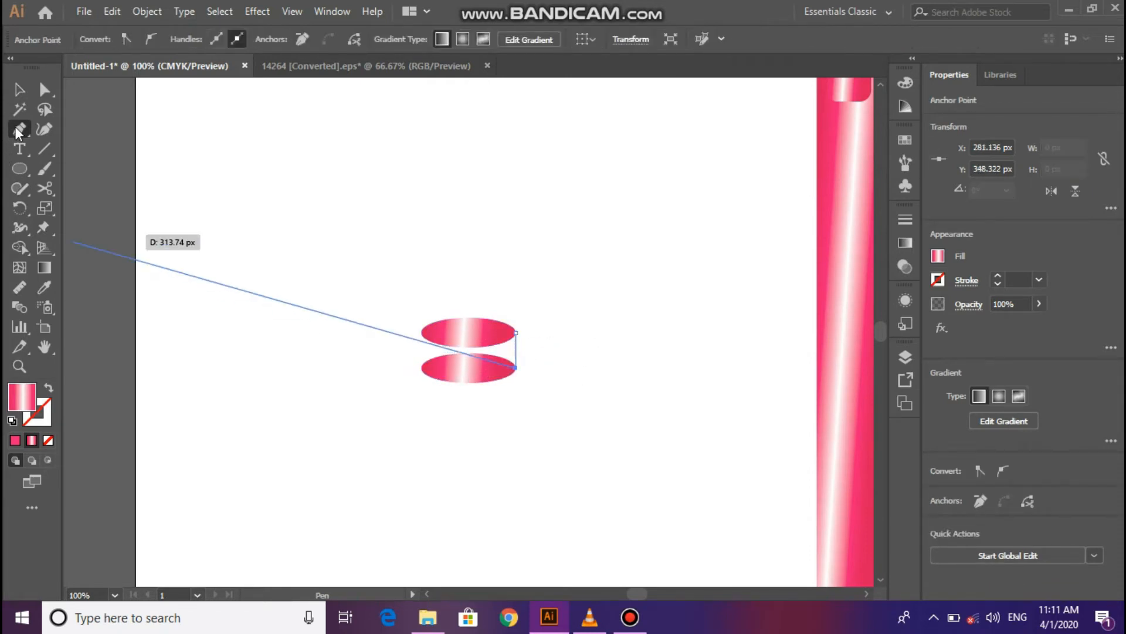
click(19, 128)
click(420, 333)
click(421, 367)
Merge the two ellipses and the connecting lines into one band shape with the Shape Builder
click(17, 89)
drag(307, 219, 540, 382)
click(19, 247)
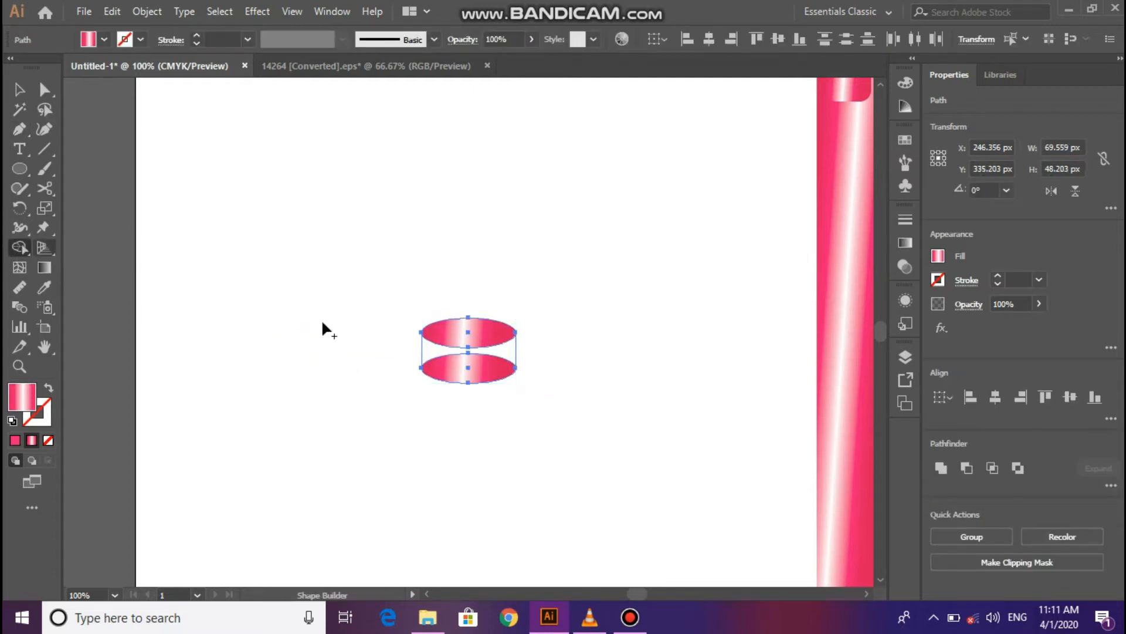
mouse_move(466, 332)
mouse_down()
mouse_move(447, 357)
mouse_move(455, 366)
mouse_move(487, 360)
mouse_up()
key(v)
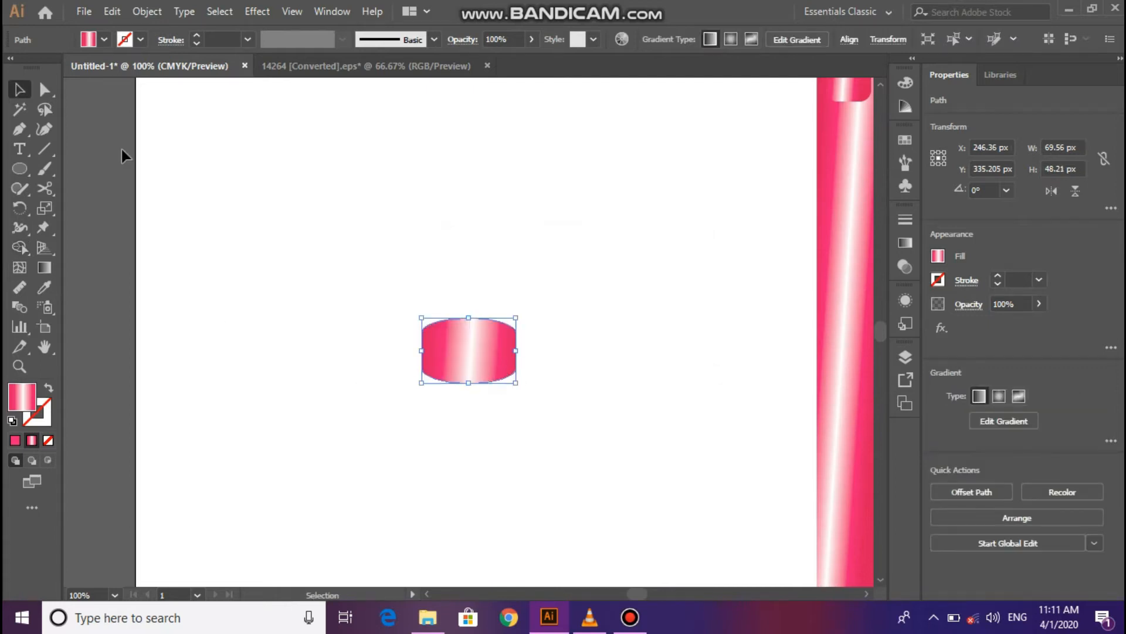
Flatten the band to about 30 px high, then fit it over the tube's lower end, slightly wider than the tube
drag(469, 383, 469, 358)
drag(568, 389, 707, 411)
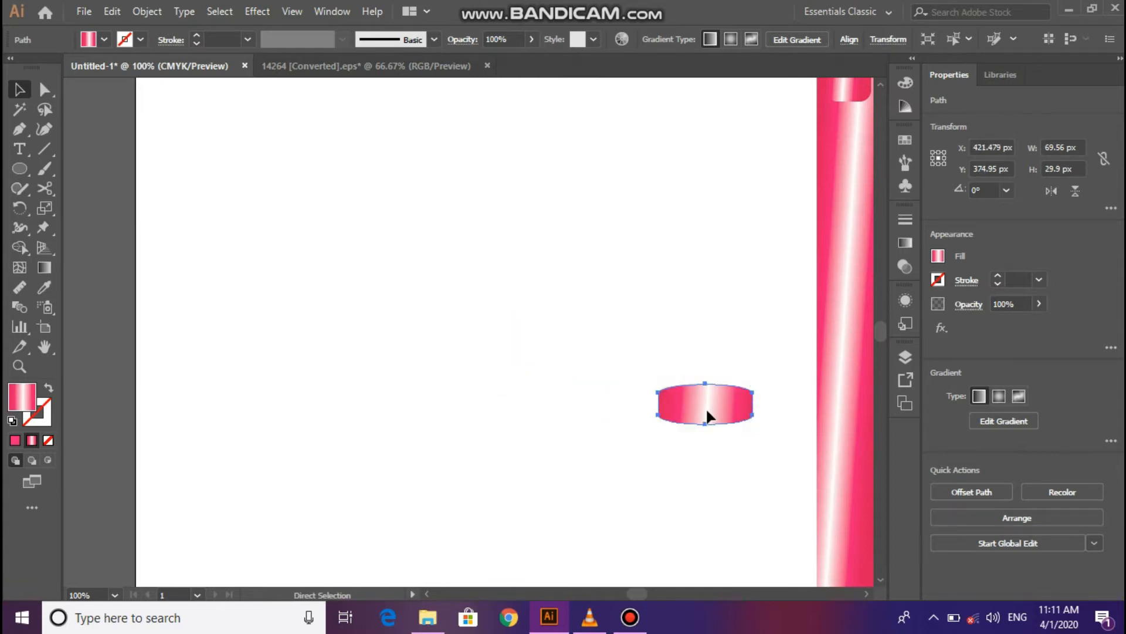
key(ctrl+minus)
key(ctrl+minus)
drag(473, 325, 559, 442)
click(566, 460)
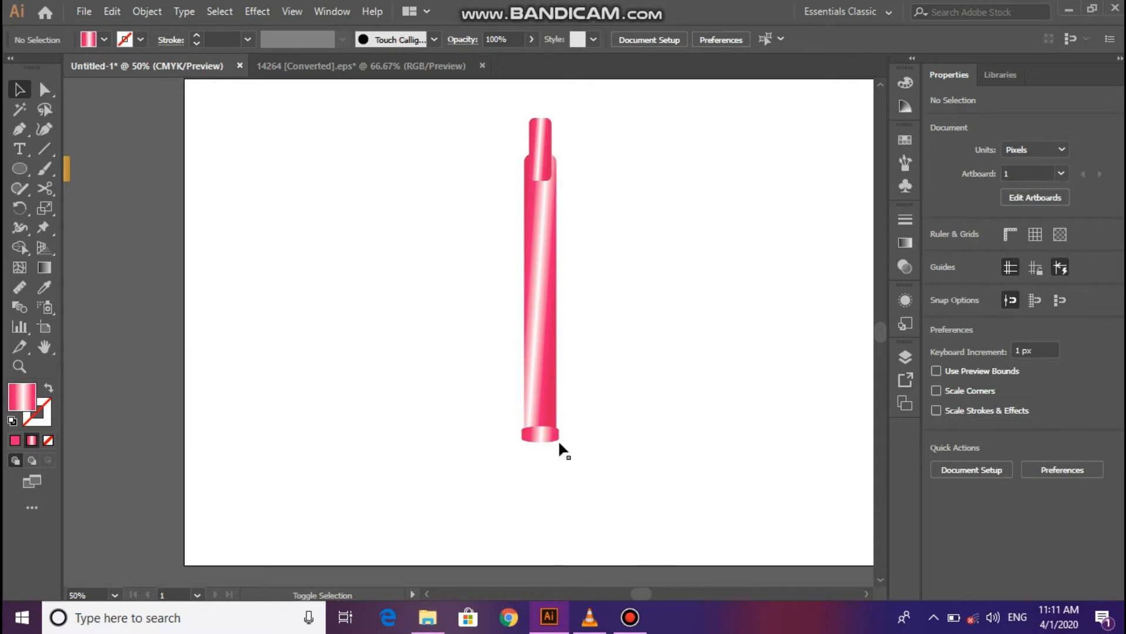
Resize the base band about its centre to about 46.5 × 20 px so it spans the tube's full width
click(557, 440)
drag(558, 442, 551, 442)
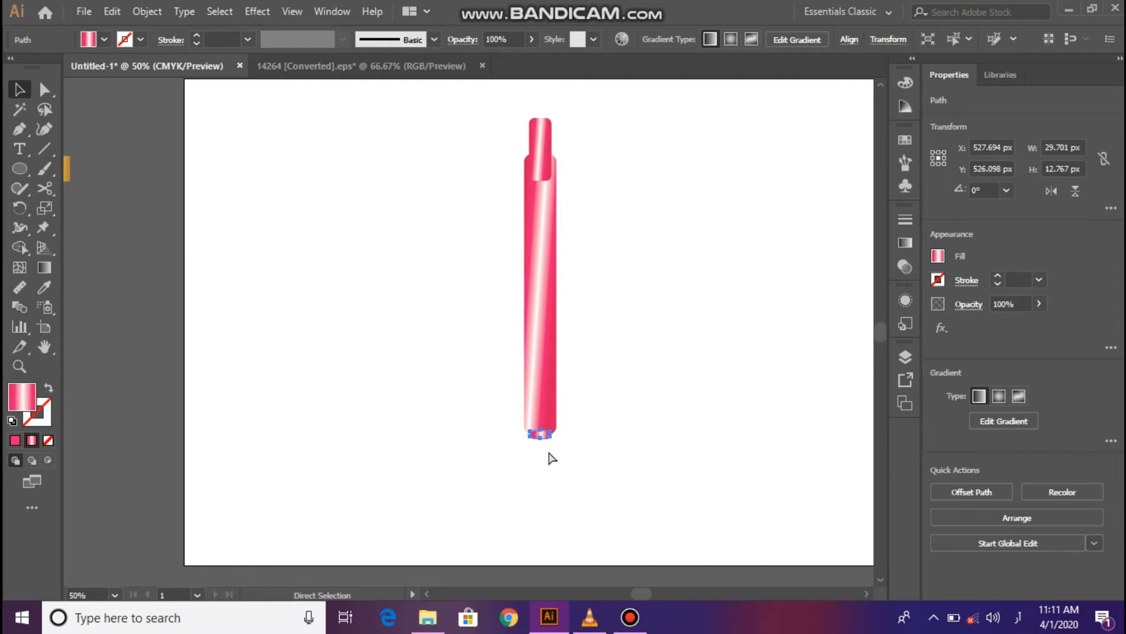
key(ctrl+plus)
key(ctrl+plus)
key(ctrl+plus)
key(ctrl+plus)
key(ctrl+plus)
key(ctrl+plus)
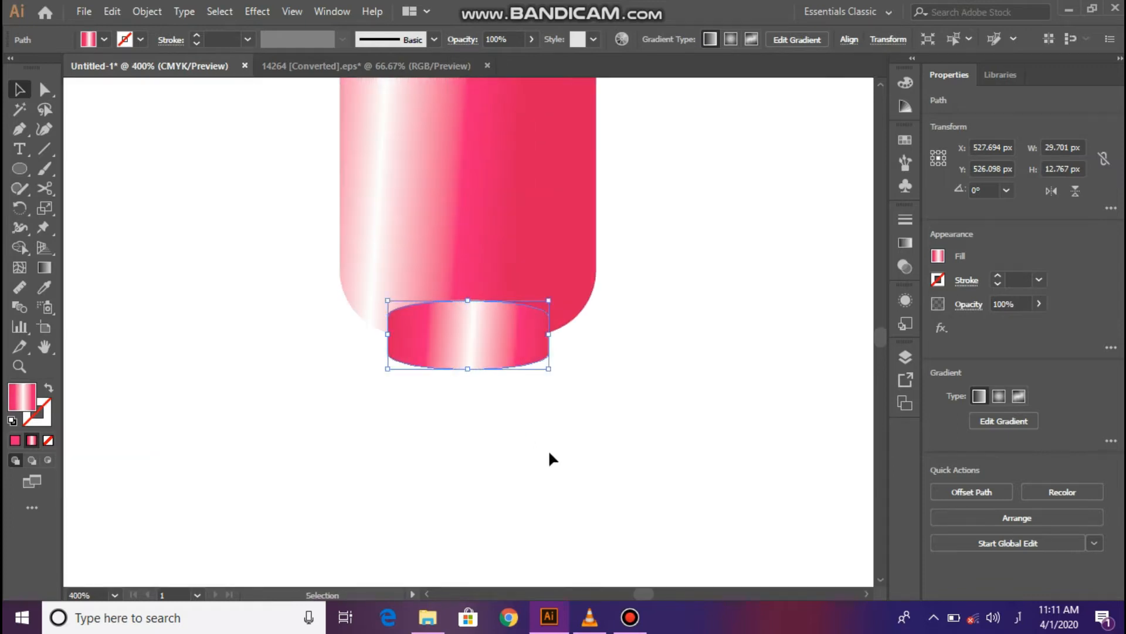
drag(550, 369, 596, 388)
click(201, 290)
click(381, 324)
Raise the band's two upper corner anchor points onto the tube's side edges so the band covers the tube's rounded lower corners
click(44, 89)
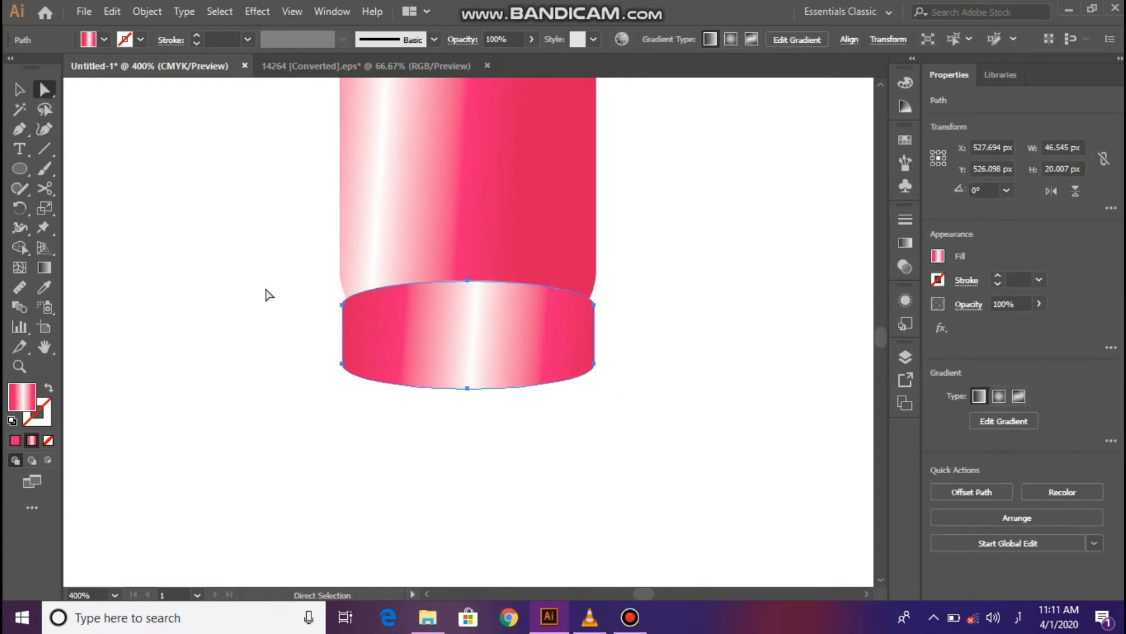
click(342, 305)
drag(342, 306, 393, 295)
drag(596, 306, 599, 279)
click(627, 279)
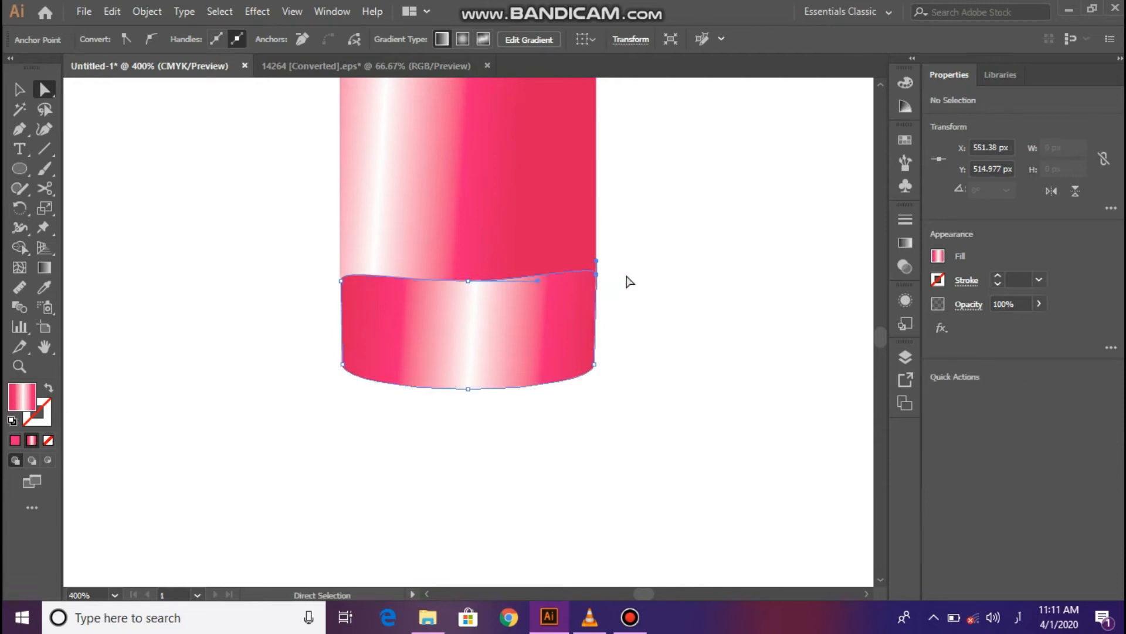
click(376, 365)
drag(341, 279, 340, 281)
click(352, 498)
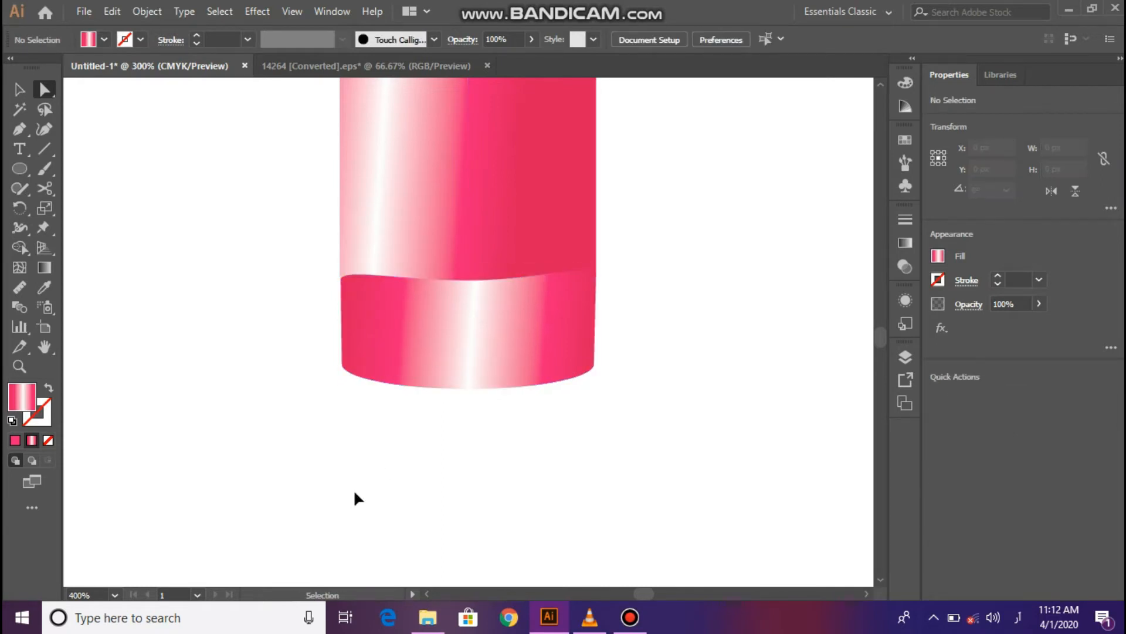
Draw a flat ellipse about 30 × 12 px centred a short distance below the base band
key(ctrl+1)
scroll(368, 409, up, 5)
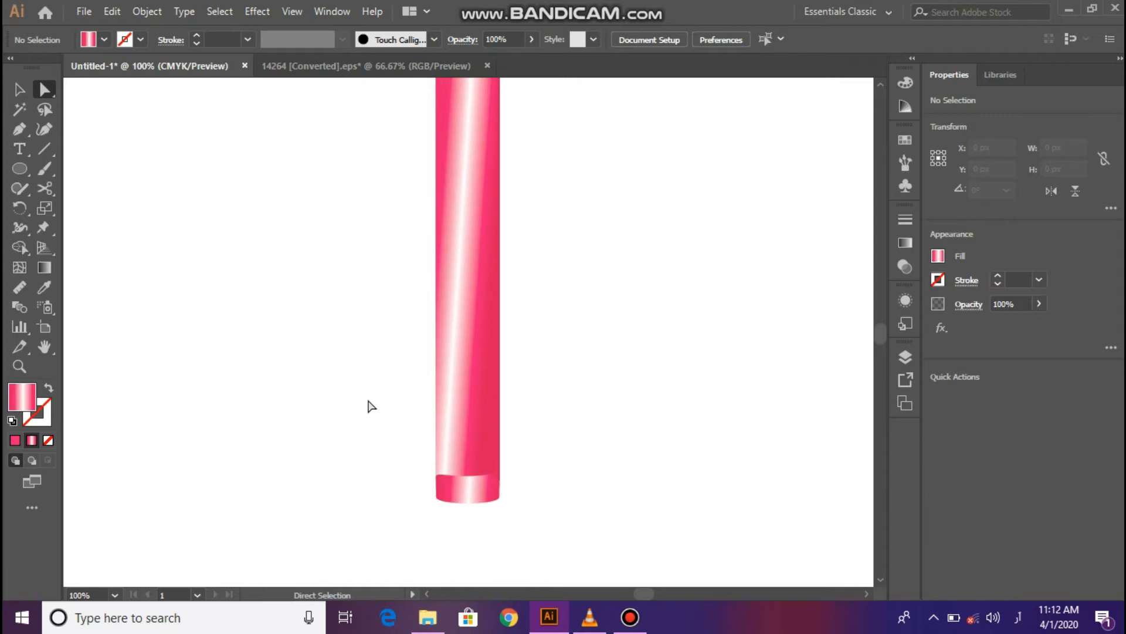
key(ctrl+minus)
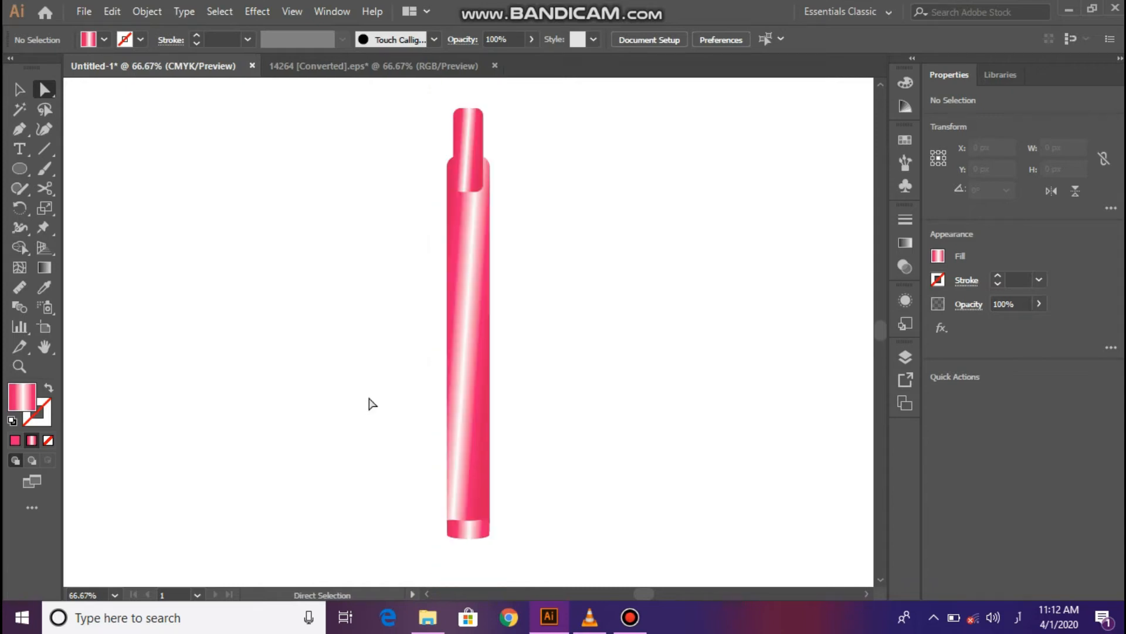
scroll(372, 404, down, 1)
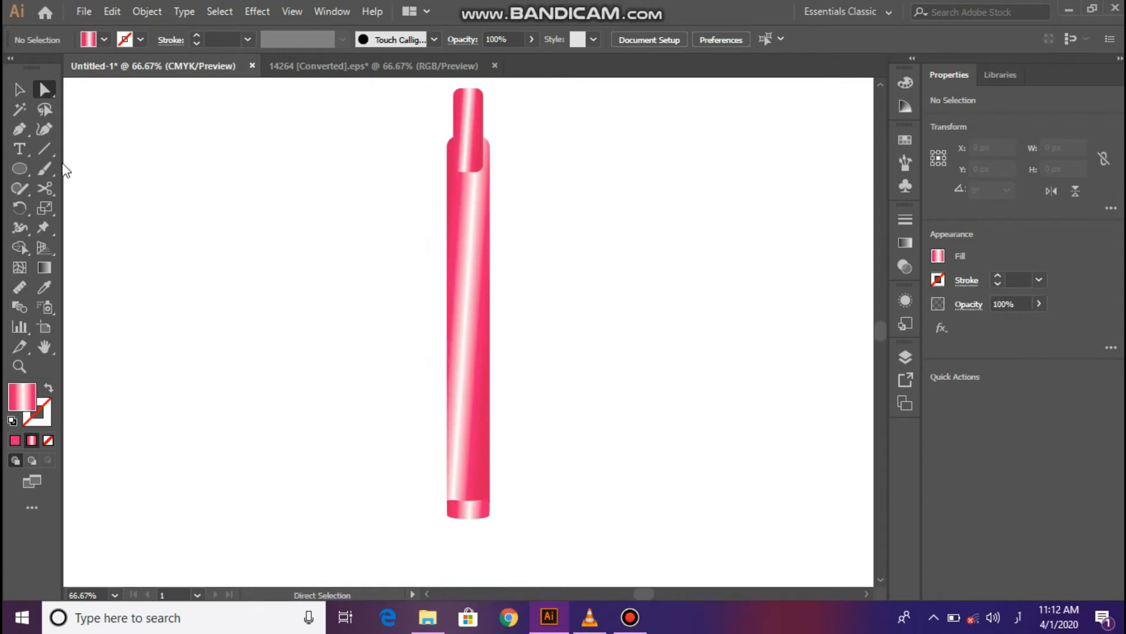
click(18, 91)
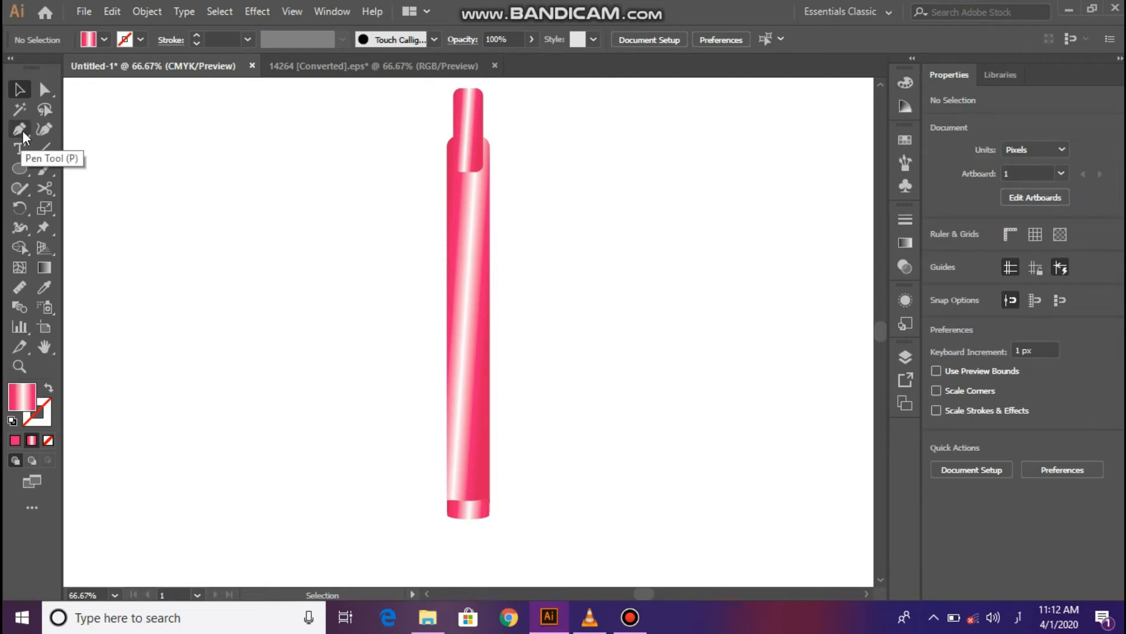
click(20, 129)
click(21, 169)
scroll(411, 359, down, 3)
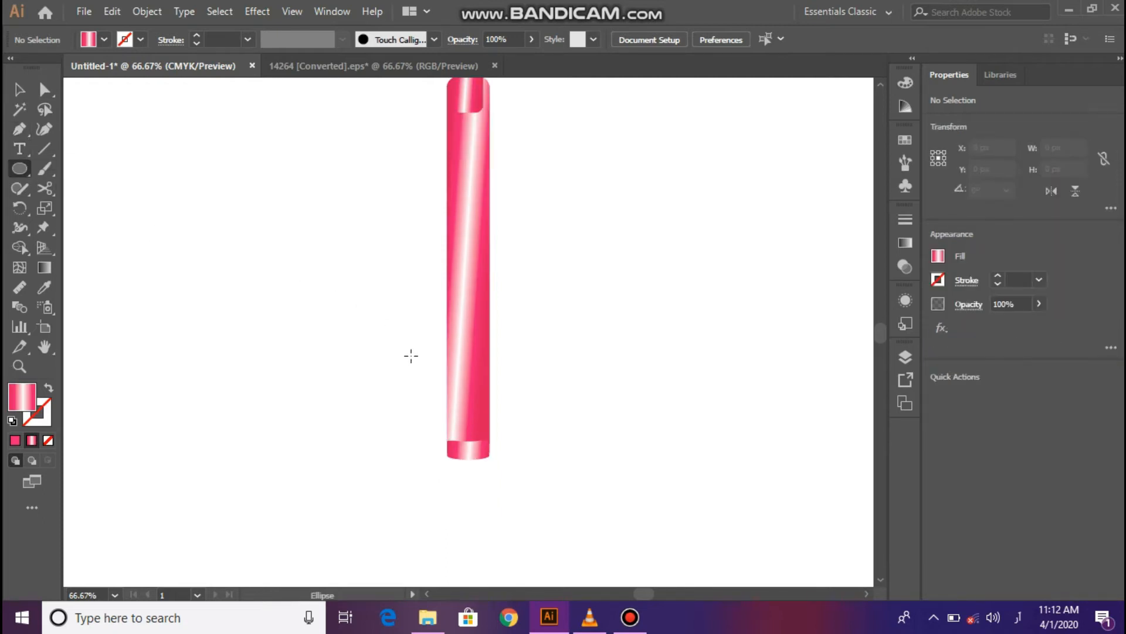
scroll(468, 470, down, 4)
mouse_move(456, 396)
mouse_down()
mouse_move(485, 405)
mouse_move(467, 398)
mouse_up()
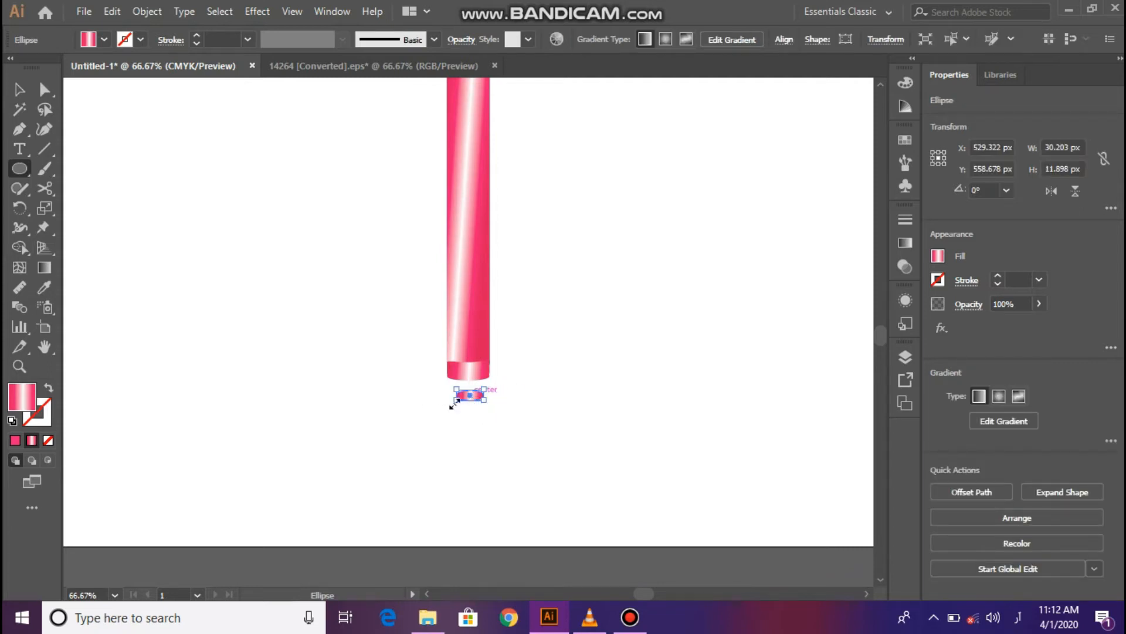
Draw a closed tapered Pen shape joining the band's two lower corners to the side points of the small ellipse
click(20, 129)
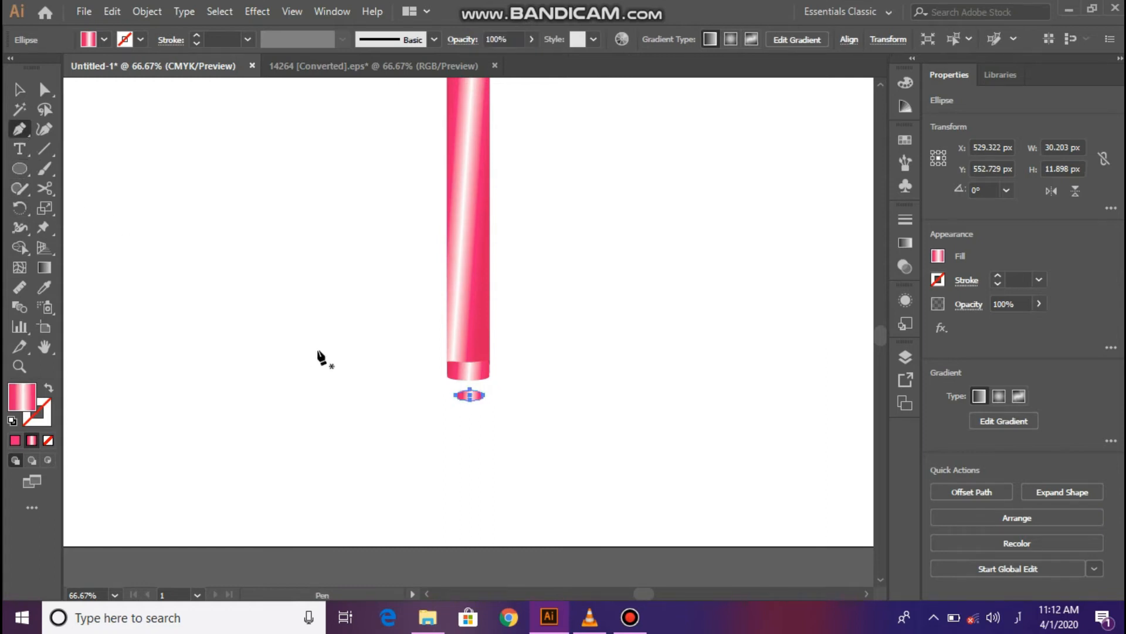
key(ctrl+plus)
key(ctrl+plus)
key(ctrl+plus)
key(ctrl+plus)
key(ctrl+plus)
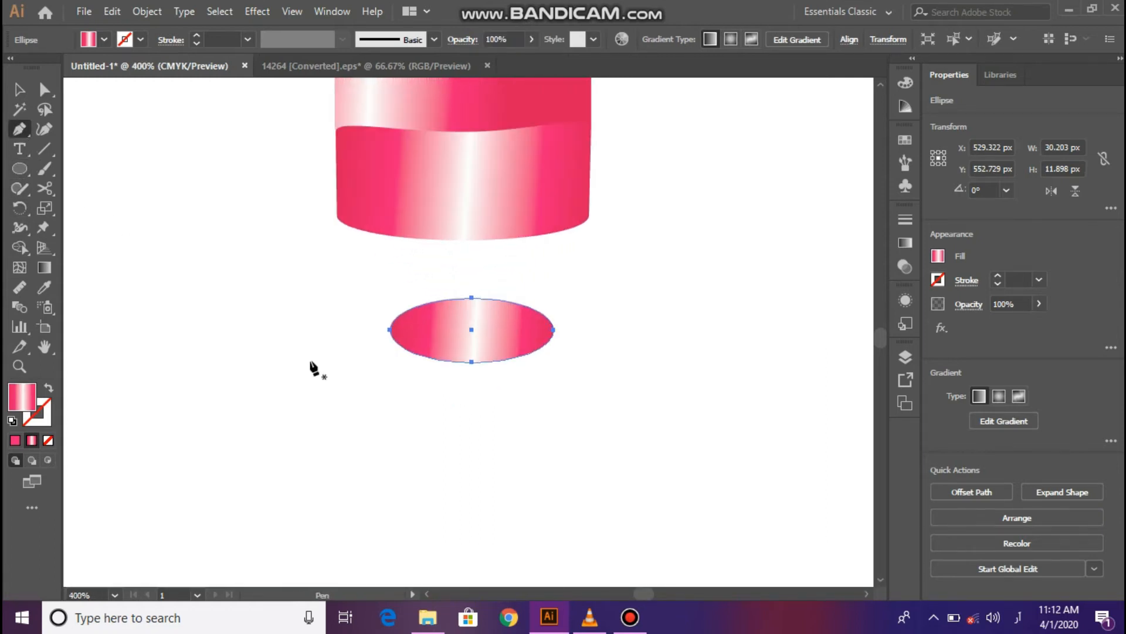
click(337, 216)
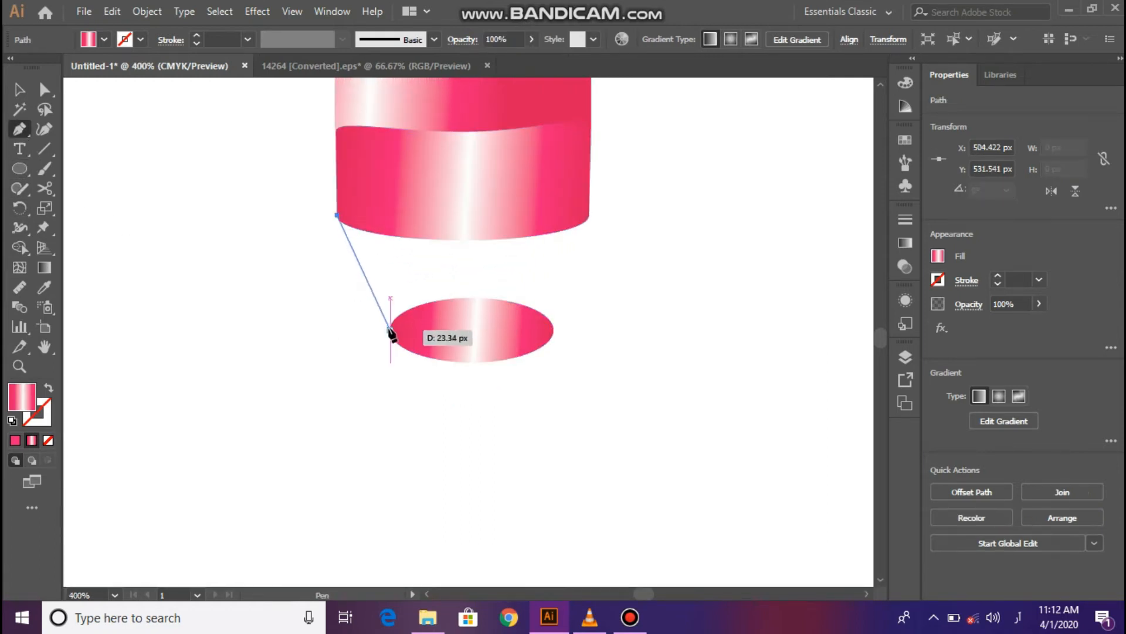
drag(389, 331, 3, 126)
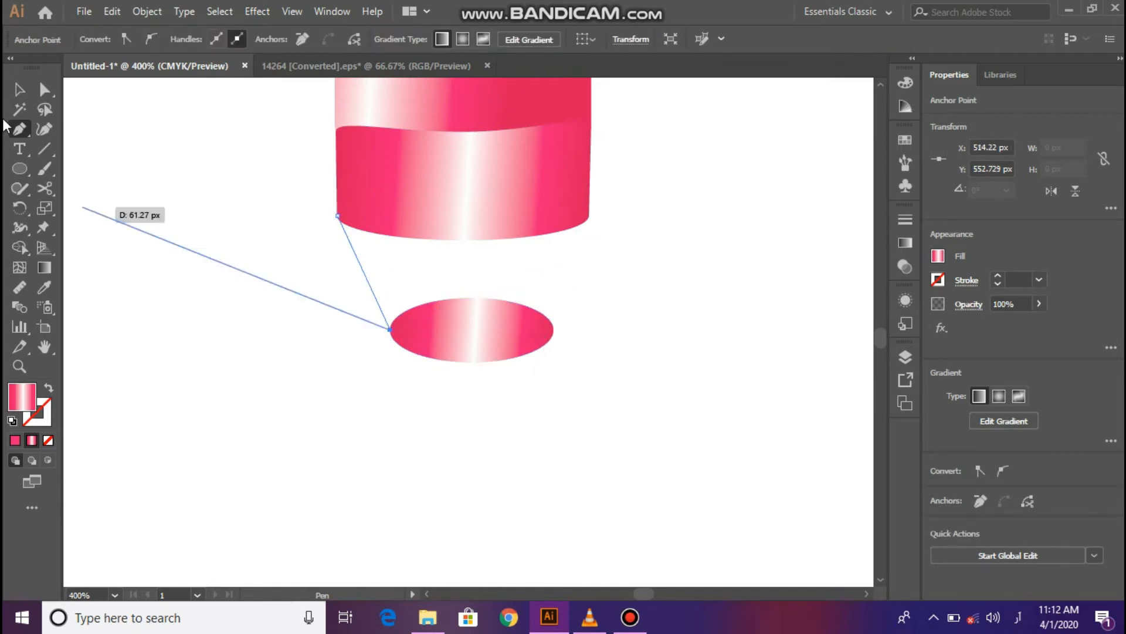
click(23, 132)
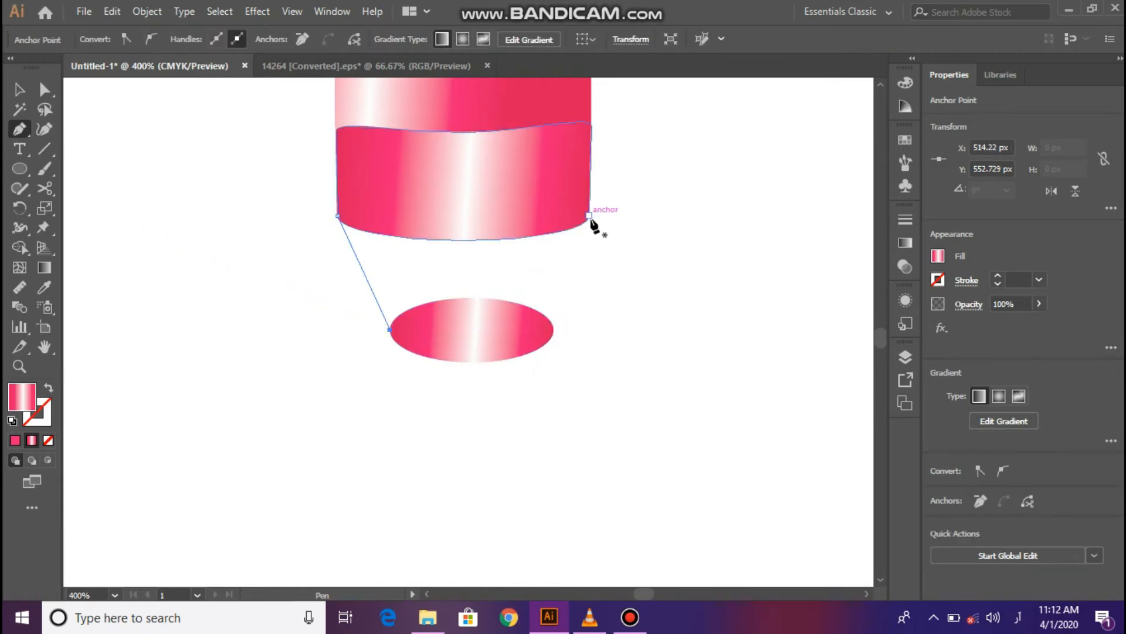
click(554, 329)
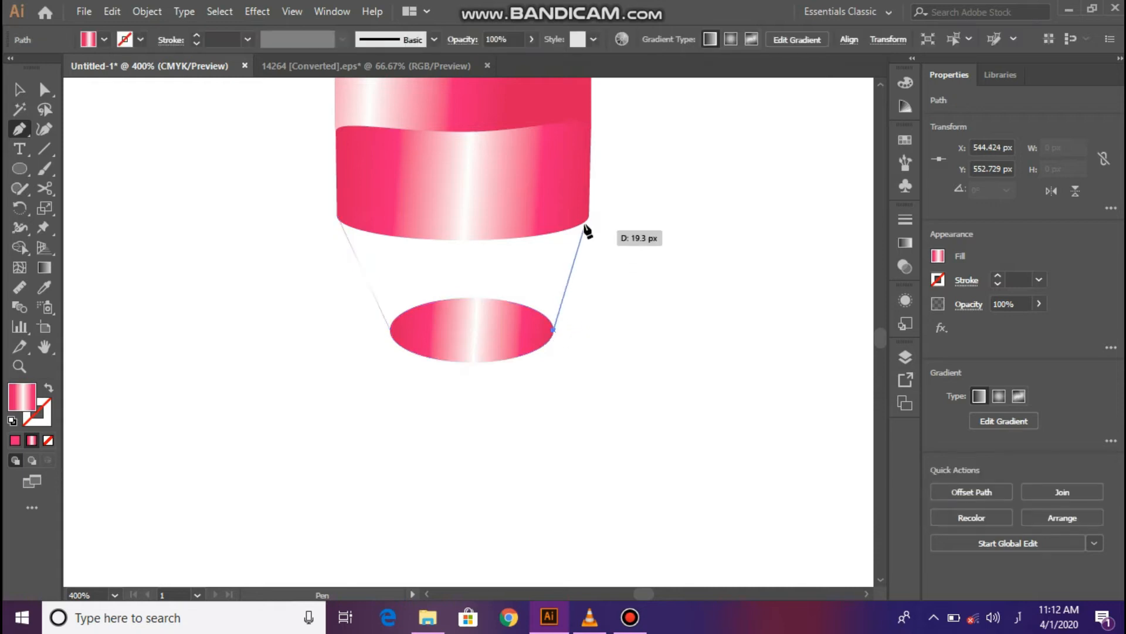
click(588, 215)
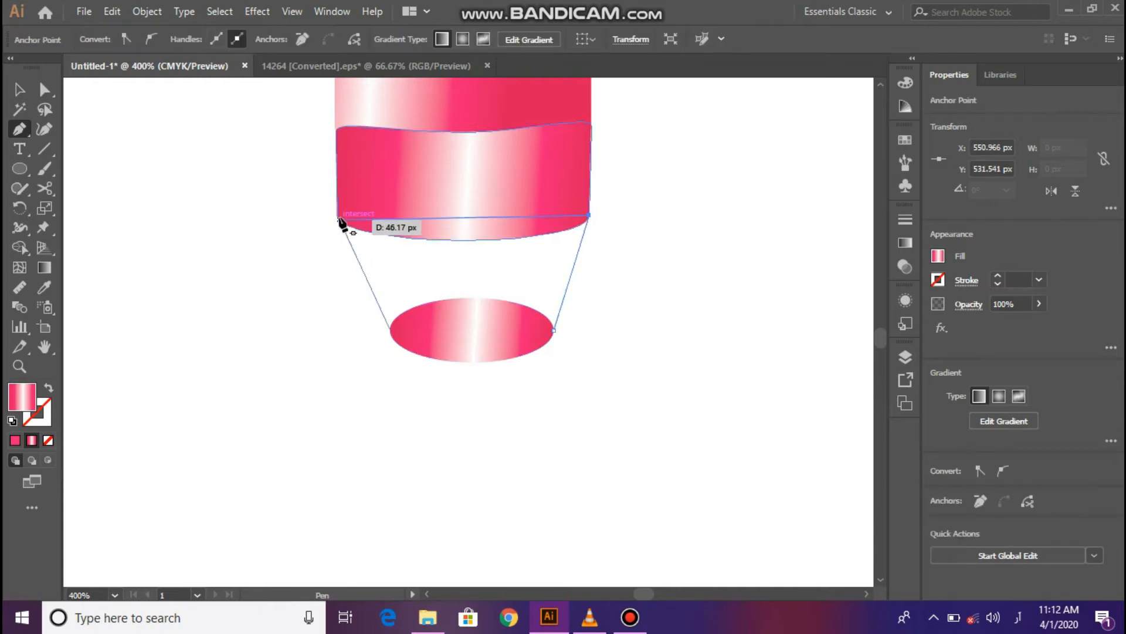
click(338, 216)
Stretch the tapered shape and the ellipse downward together until the tapered shape is about 27 px high
click(21, 90)
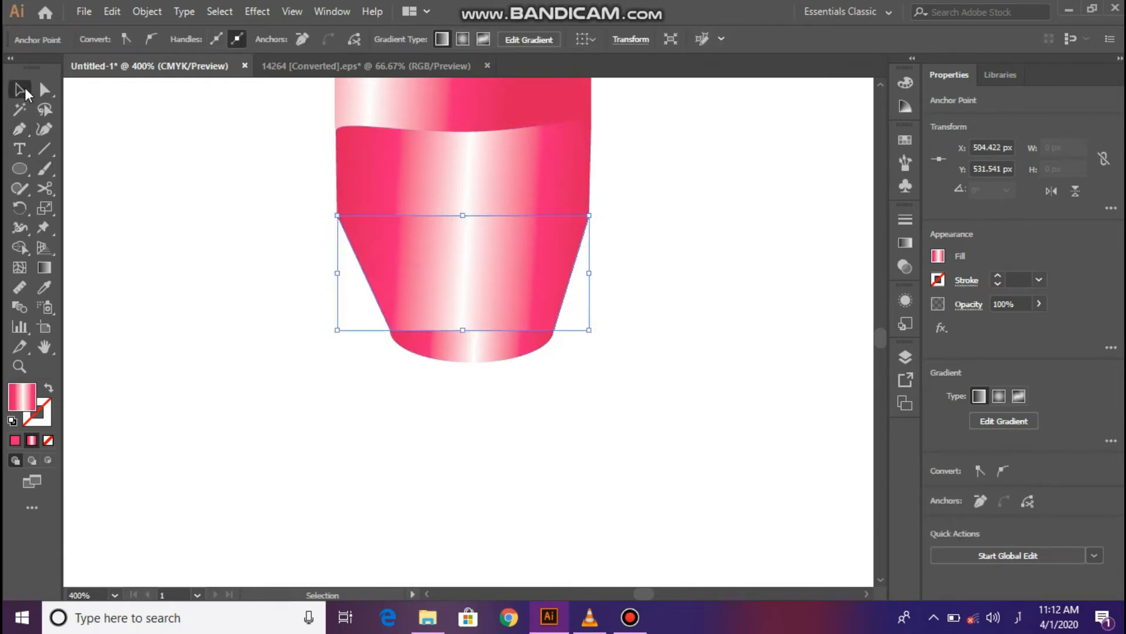
drag(317, 293, 619, 379)
drag(468, 364, 454, 404)
click(298, 375)
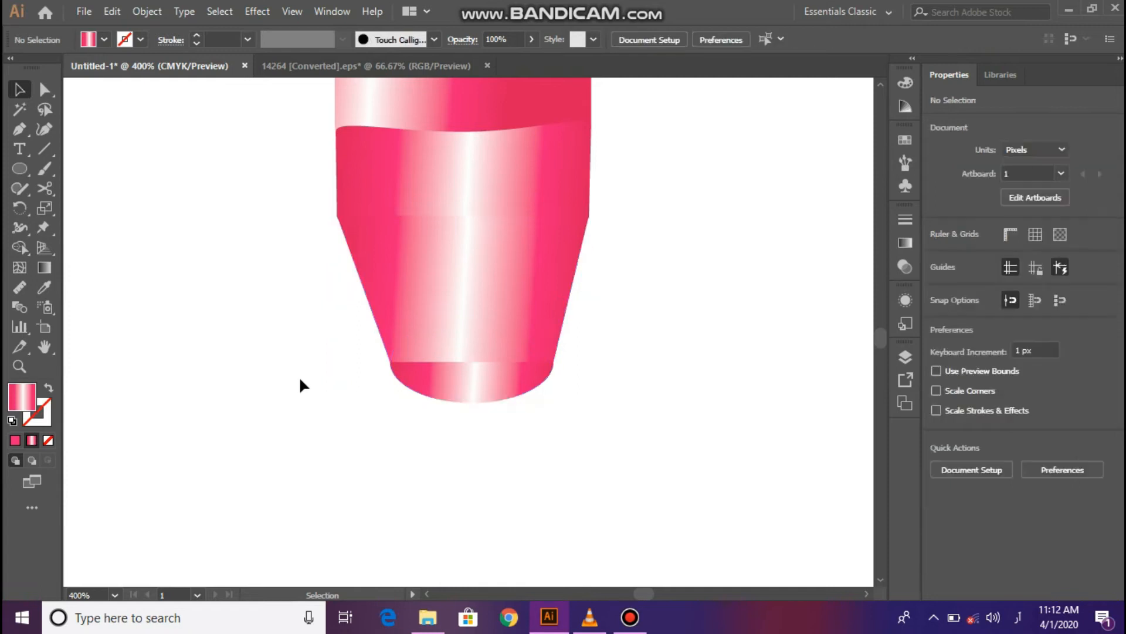
click(434, 352)
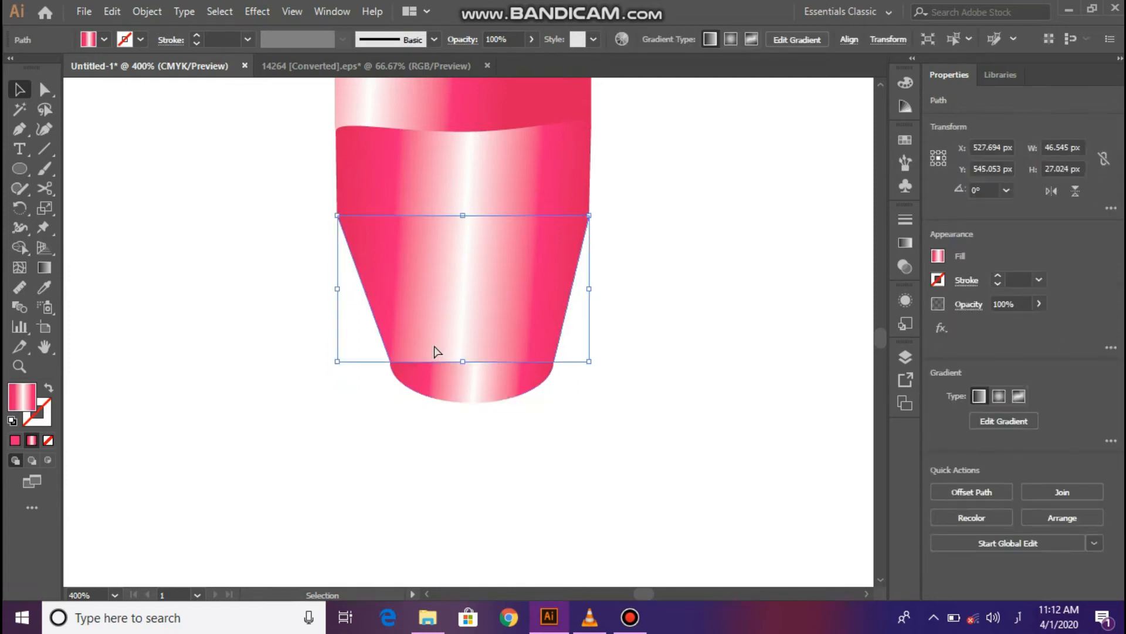
key(a)
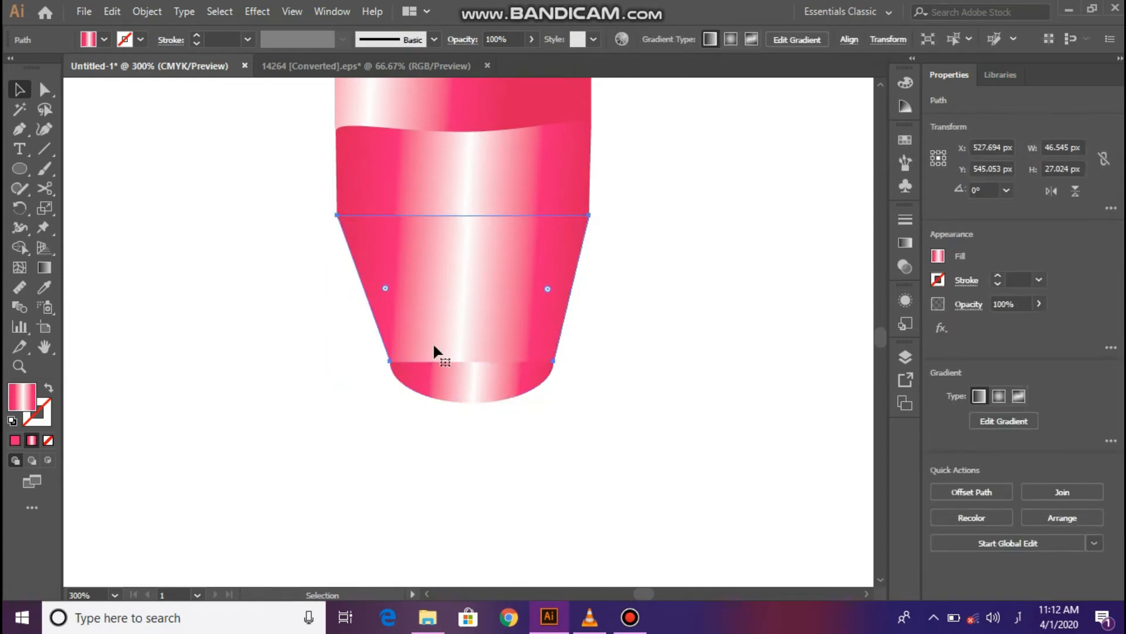
key(ctrl+minus)
click(277, 389)
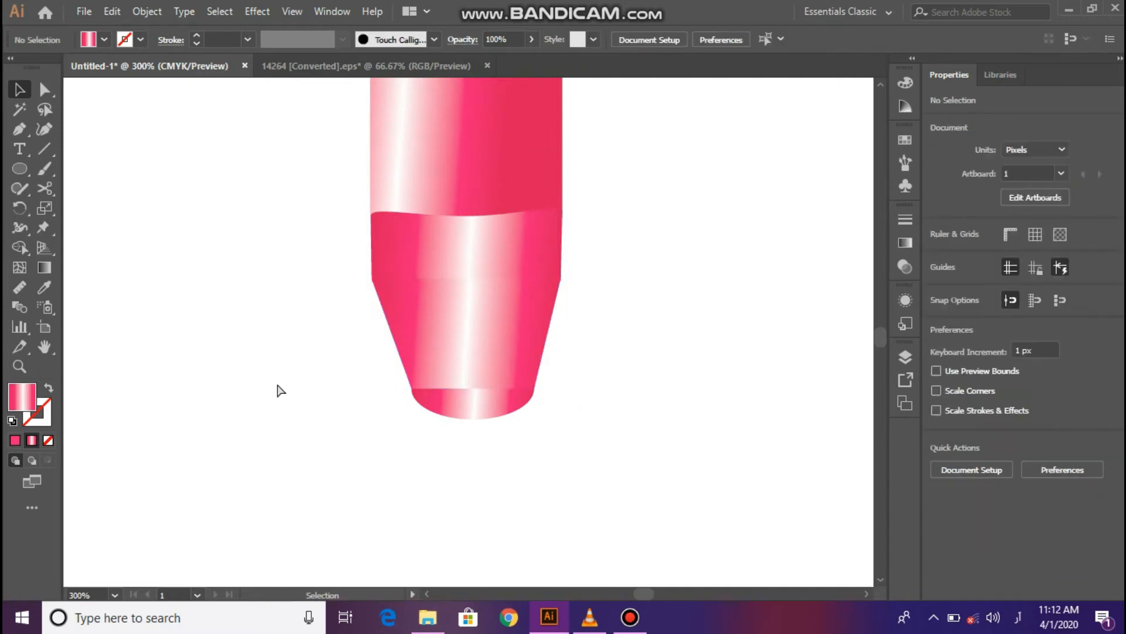
Delete the small ellipse at the lower end of the tapered section
key(ctrl+minus)
key(ctrl+minus)
key(ctrl+minus)
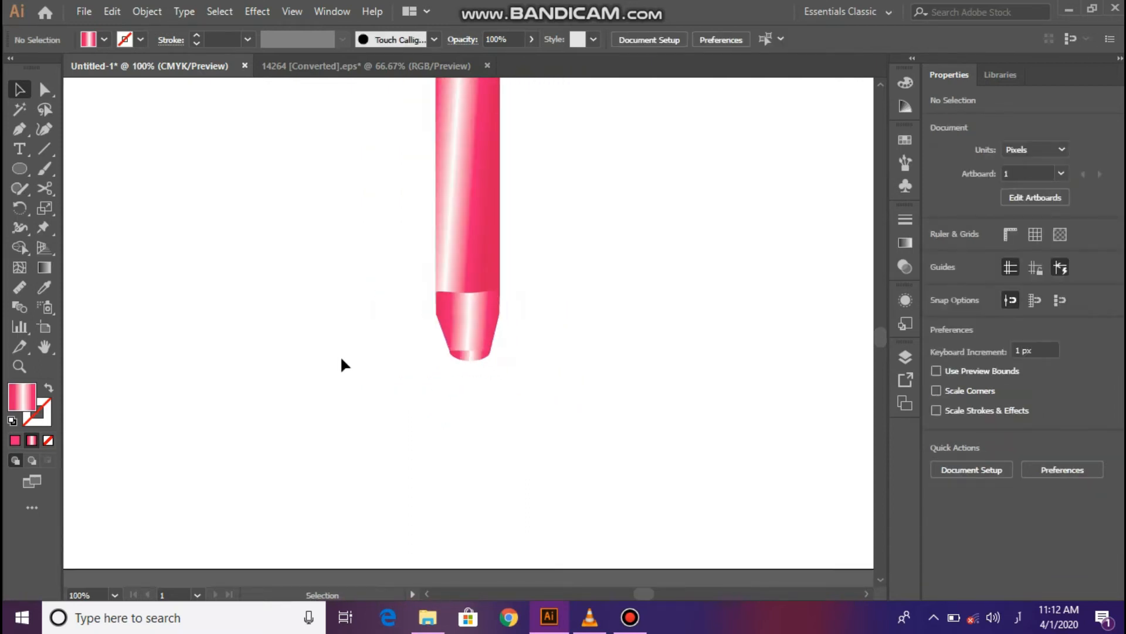
scroll(328, 361, up, 5)
click(468, 476)
key(Delete)
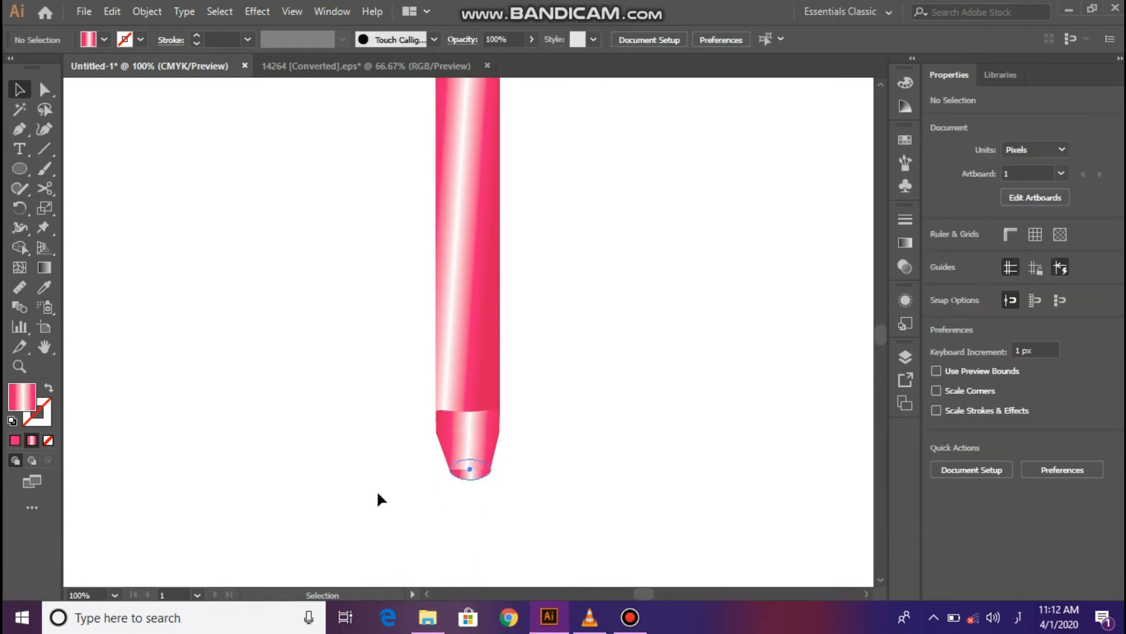
Draw a small downward-pointing triangle with the Pen tool and place it as a tip under the tapered section
scroll(370, 484, up, 1)
key(ctrl+minus)
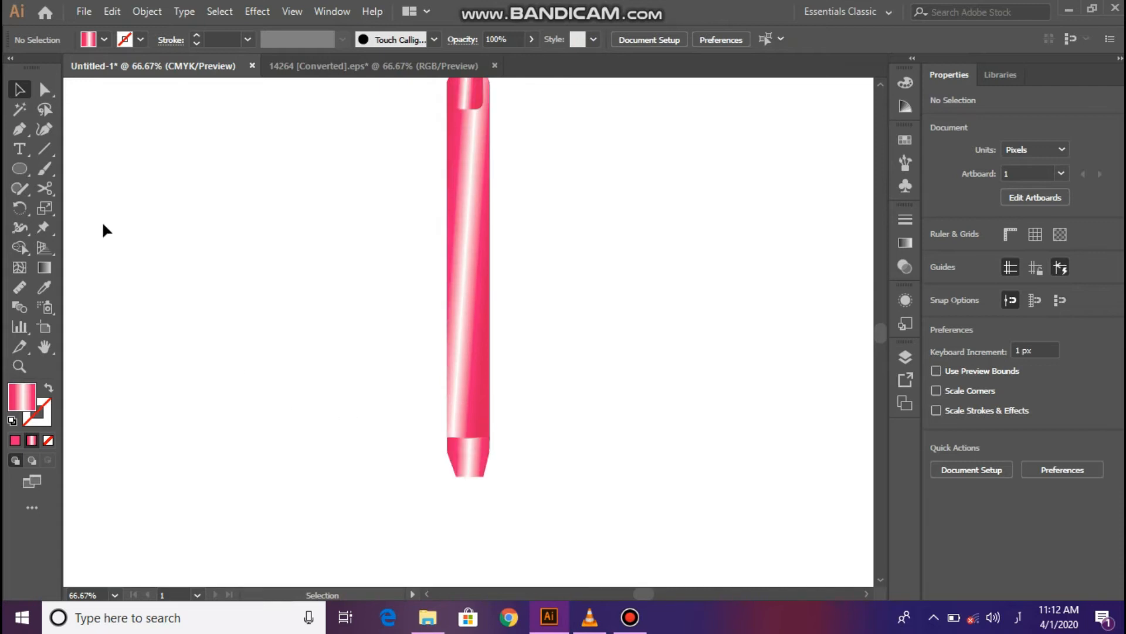
click(19, 128)
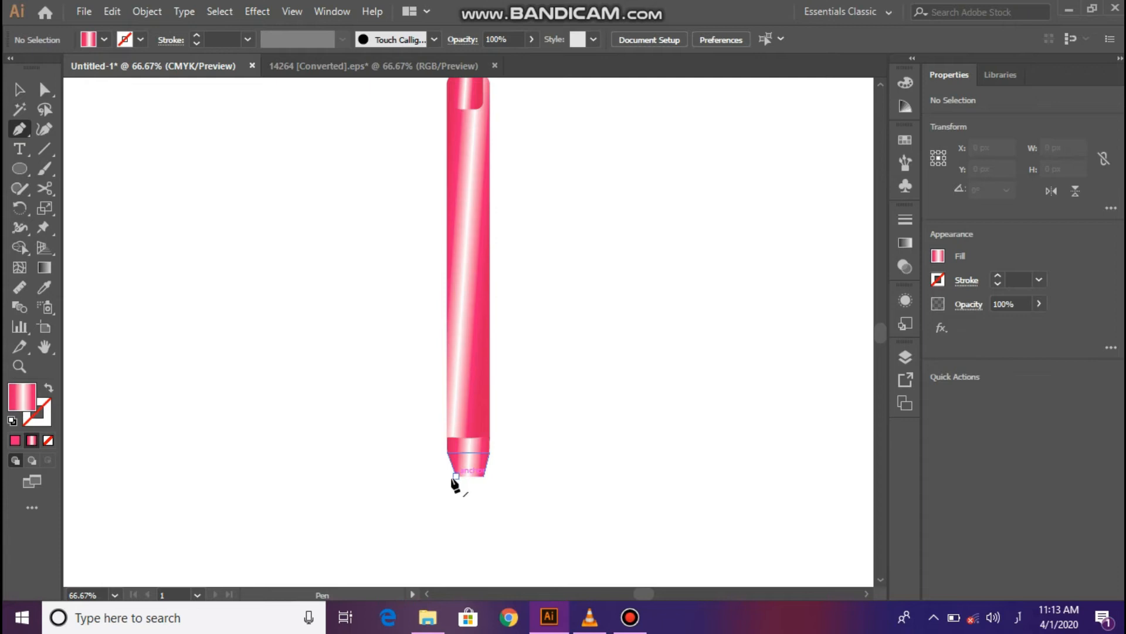
click(234, 374)
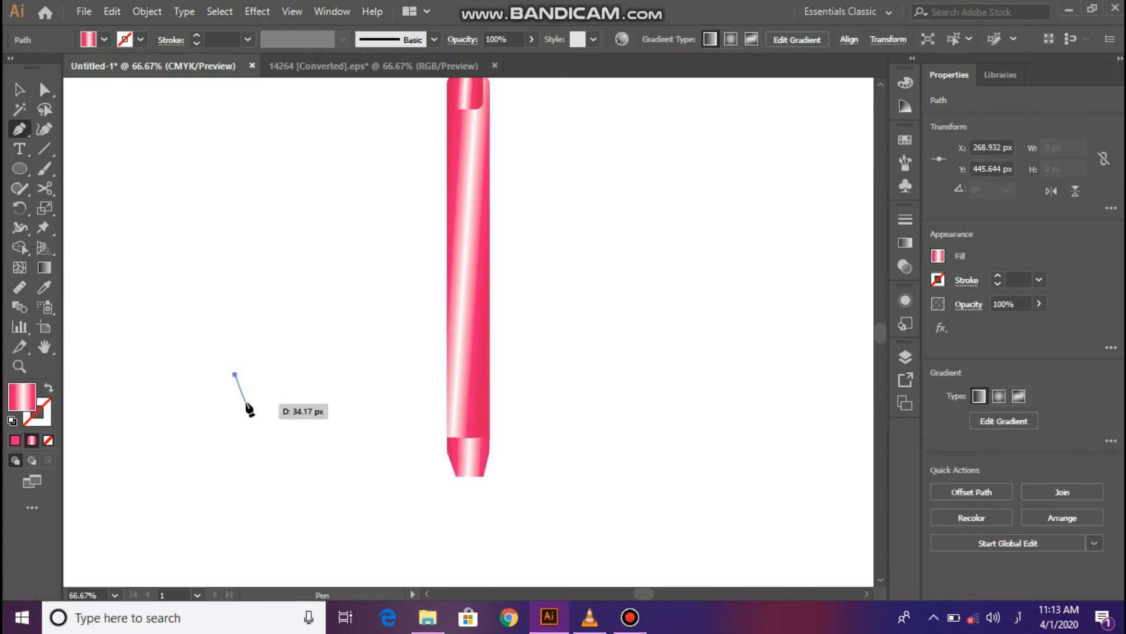
click(243, 398)
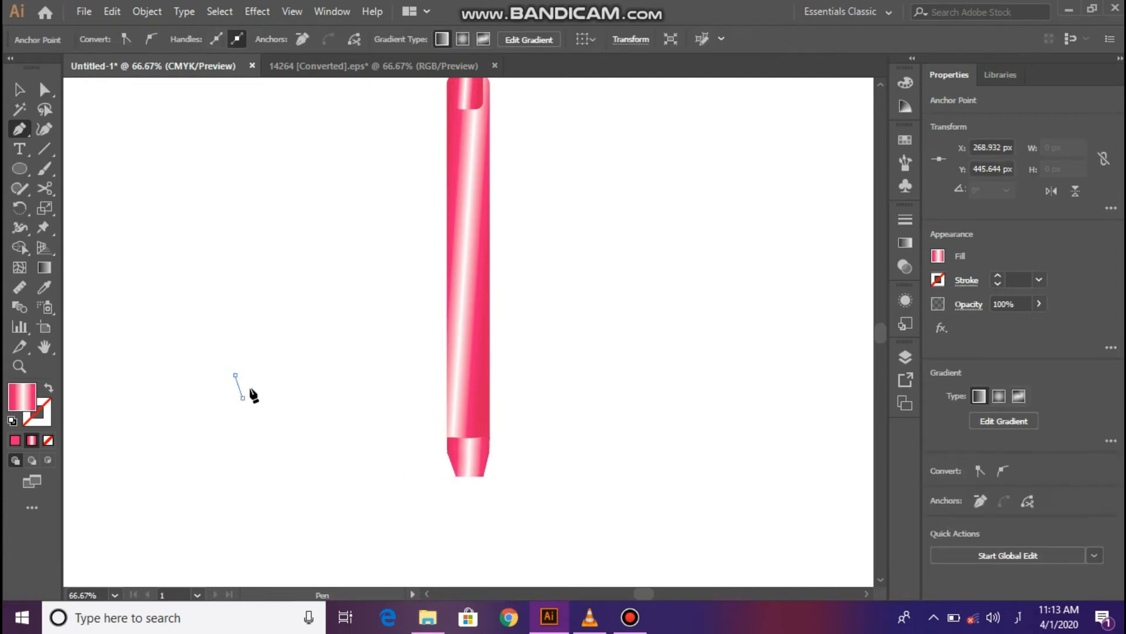
click(252, 375)
click(234, 373)
click(20, 91)
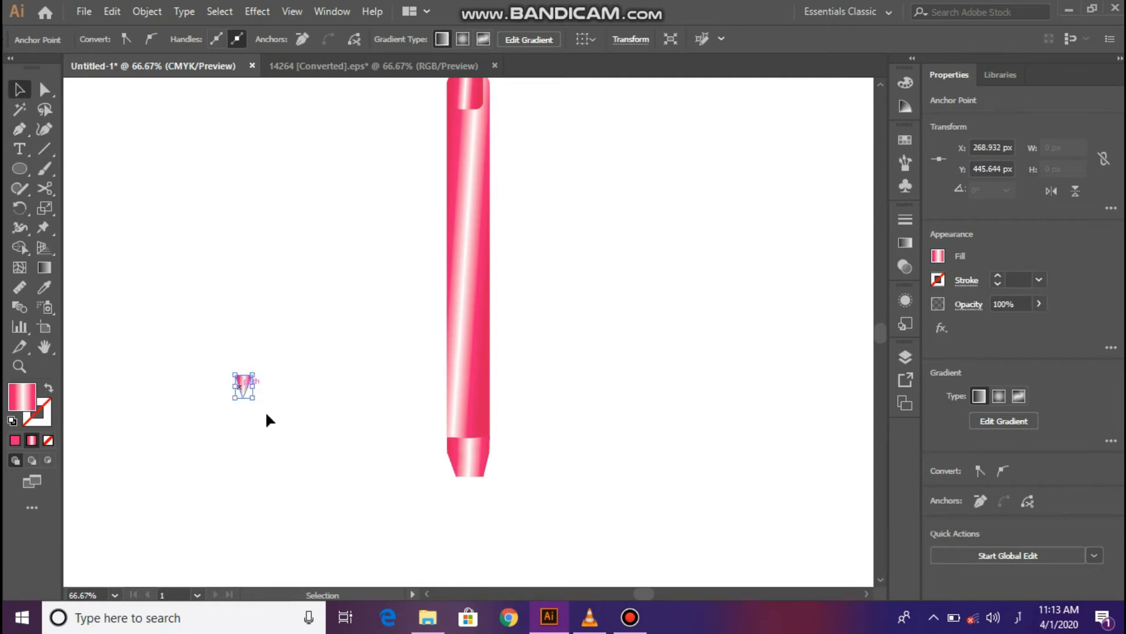
drag(245, 386, 463, 479)
click(400, 474)
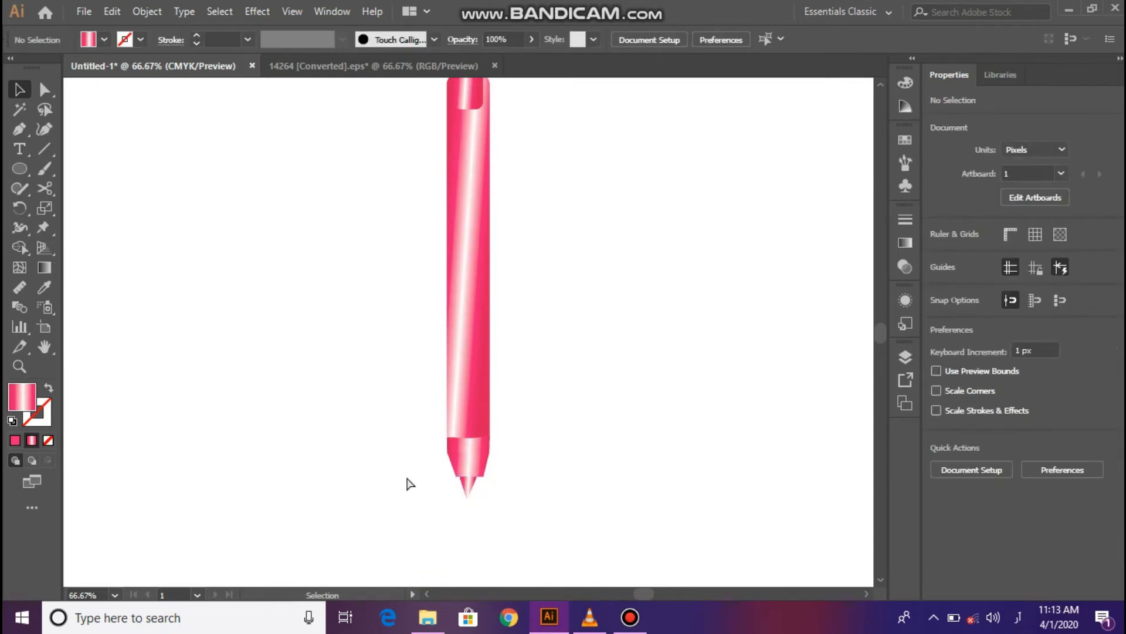
Enlarge the tip triangle to about 30 × 40 px and shift it up so it overlaps the tapered section's lower end
key(ctrl+plus)
key(ctrl+plus)
key(ctrl+plus)
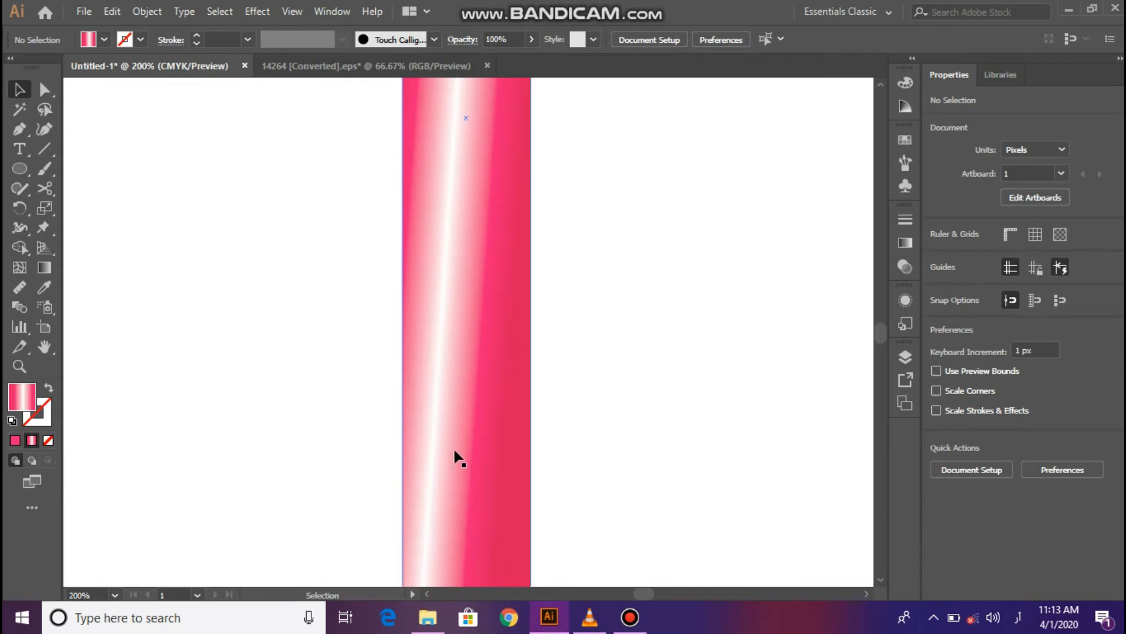
scroll(453, 455, down, 6)
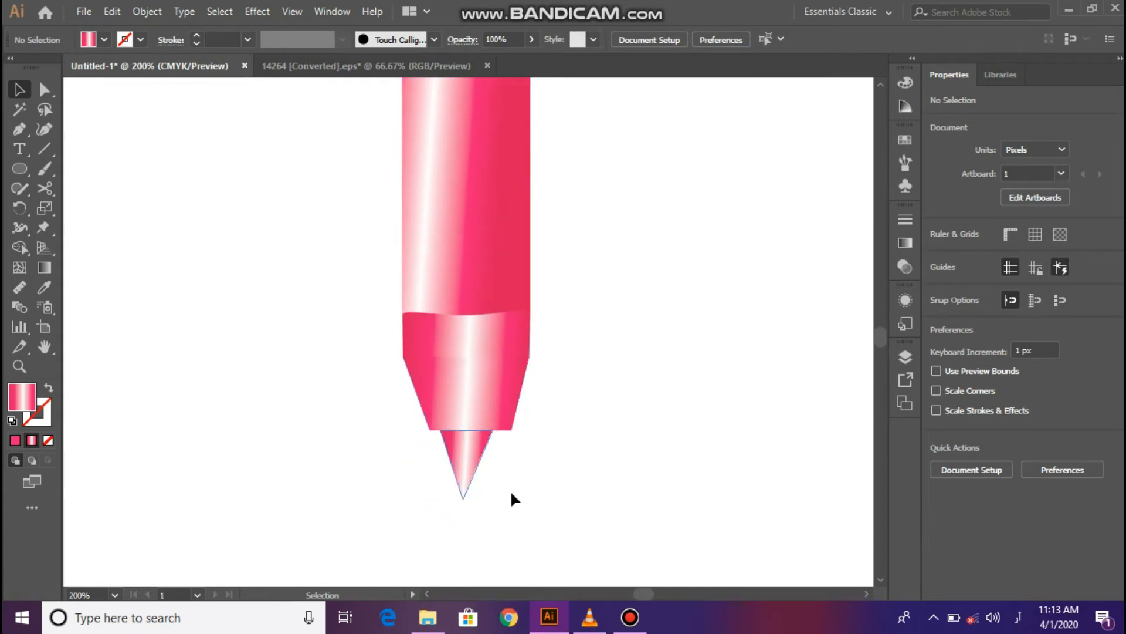
click(465, 491)
drag(494, 500, 507, 519)
mouse_move(469, 485)
mouse_down()
mouse_move(466, 495)
mouse_move(467, 470)
mouse_up()
click(386, 499)
click(389, 486)
Enlarge the tip triangle slightly more and centre it over the lower end of the tapered section
click(474, 472)
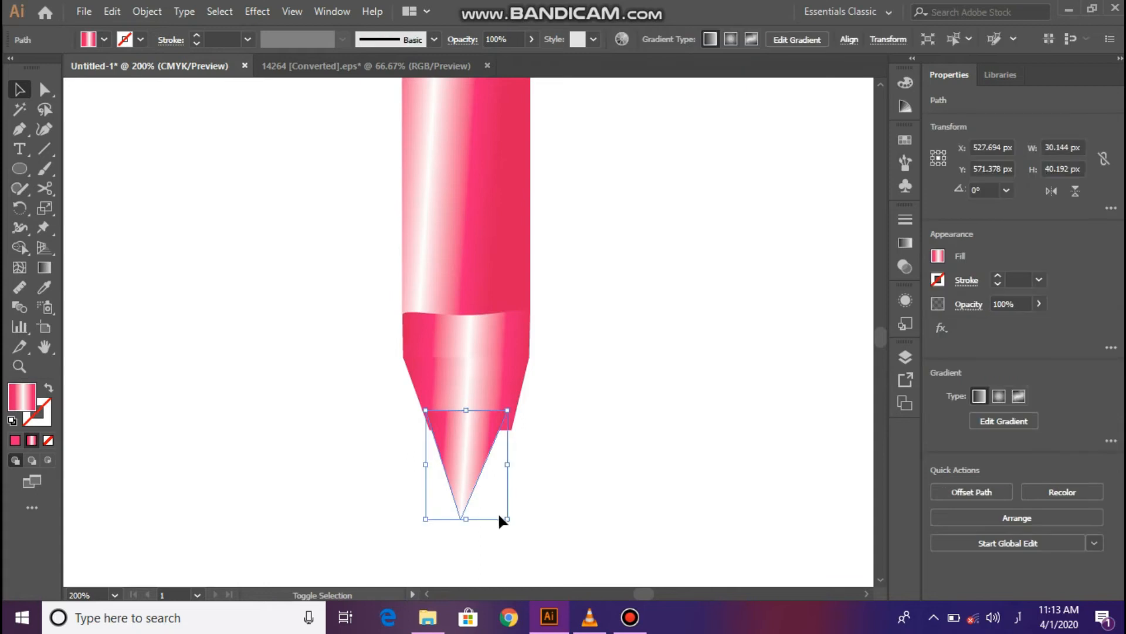
drag(506, 518, 516, 530)
drag(457, 495, 461, 493)
click(410, 496)
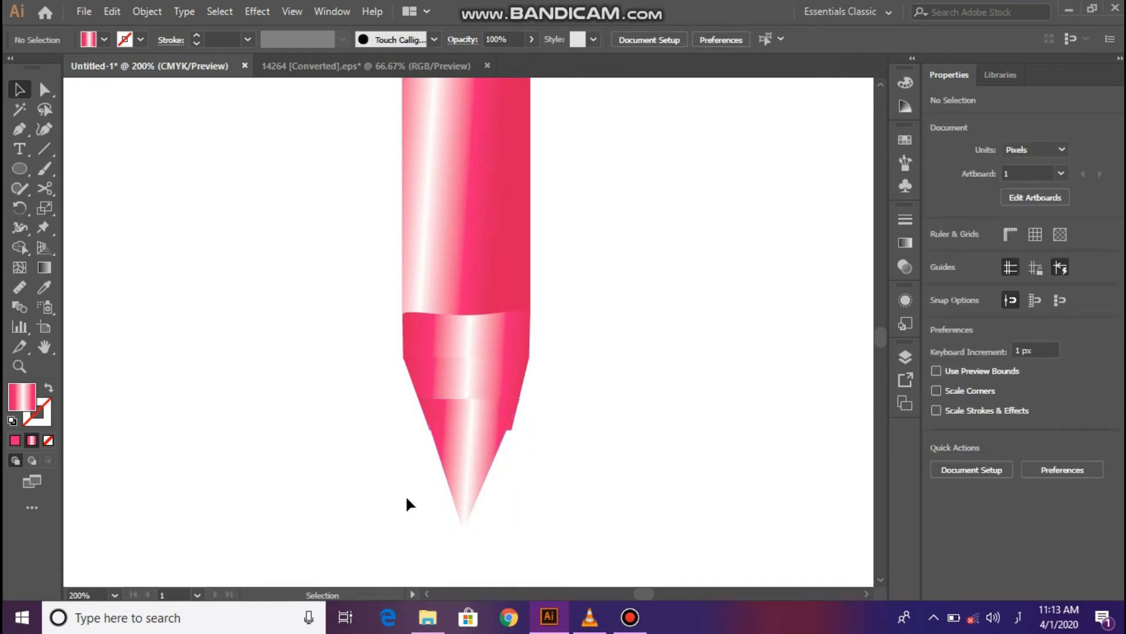
Place the tip triangle behind the tapered section and nudge it slightly to the right to centre it under the pen
click(467, 466)
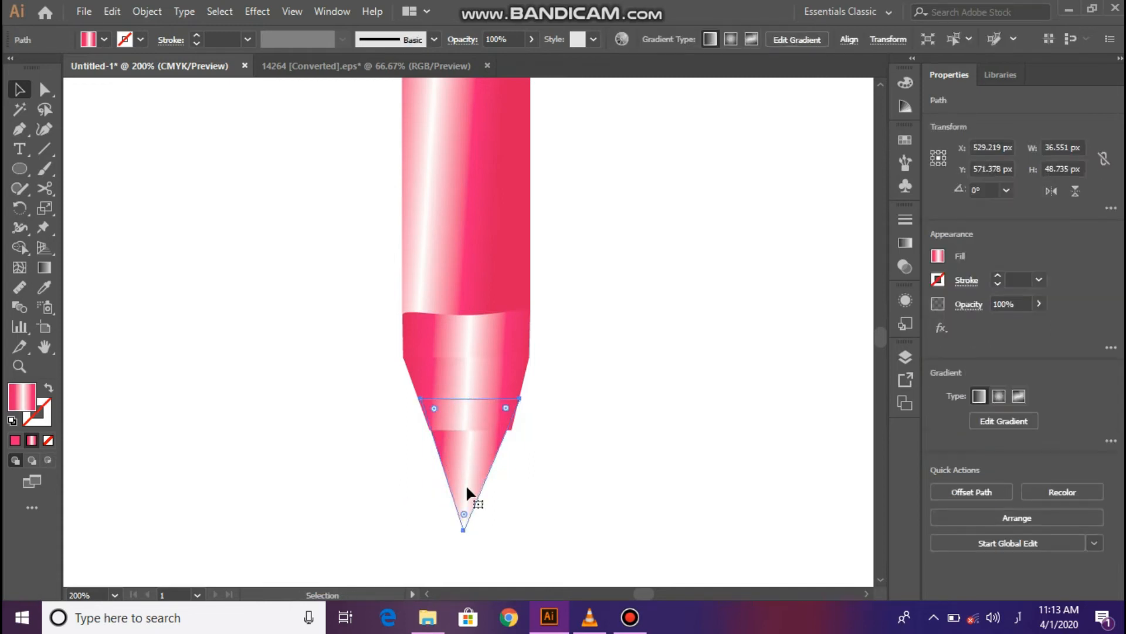
click(341, 499)
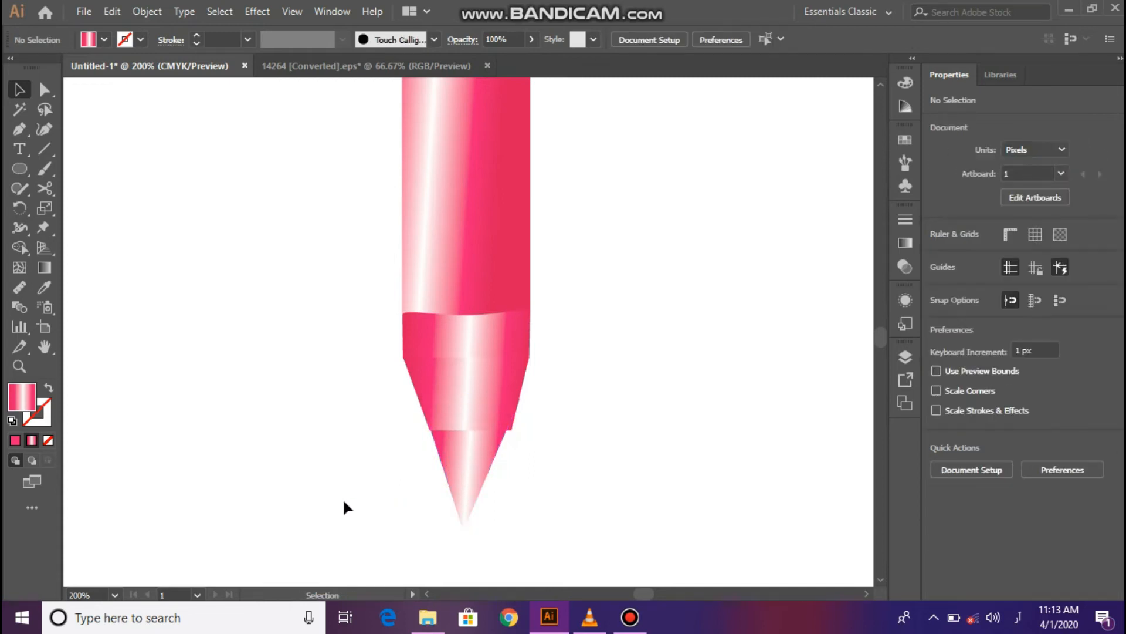
click(464, 499)
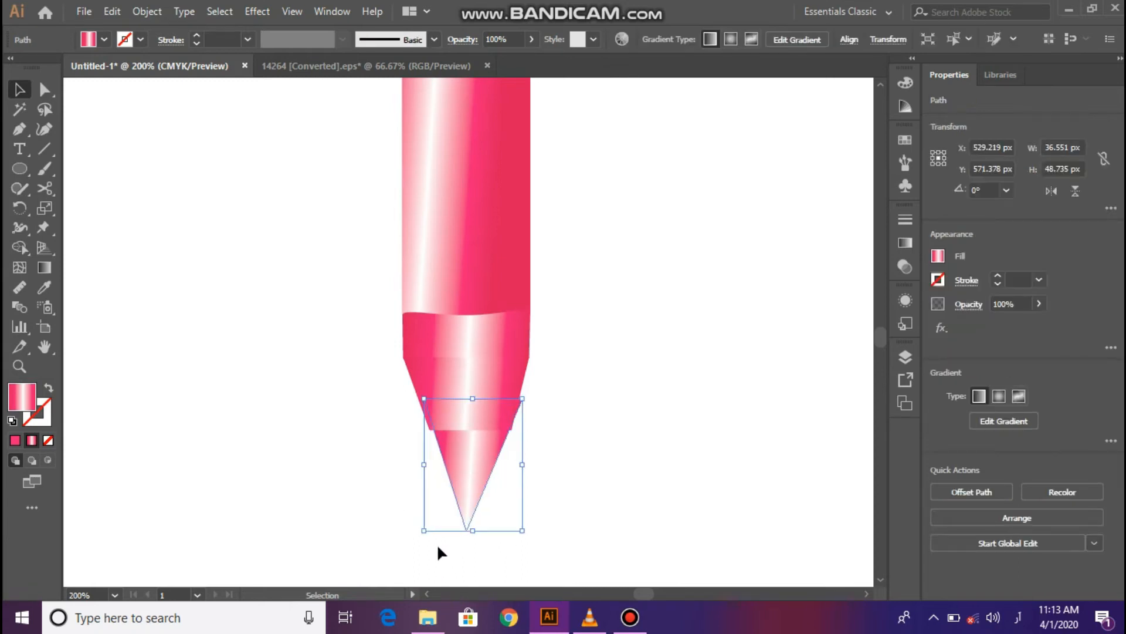
click(386, 512)
Send the narrow rounded rectangle at the pen's upper end to the back, behind the pen body
key(ctrl+1)
key(ctrl+minus)
scroll(371, 376, up, 5)
key(ctrl+minus)
click(467, 189)
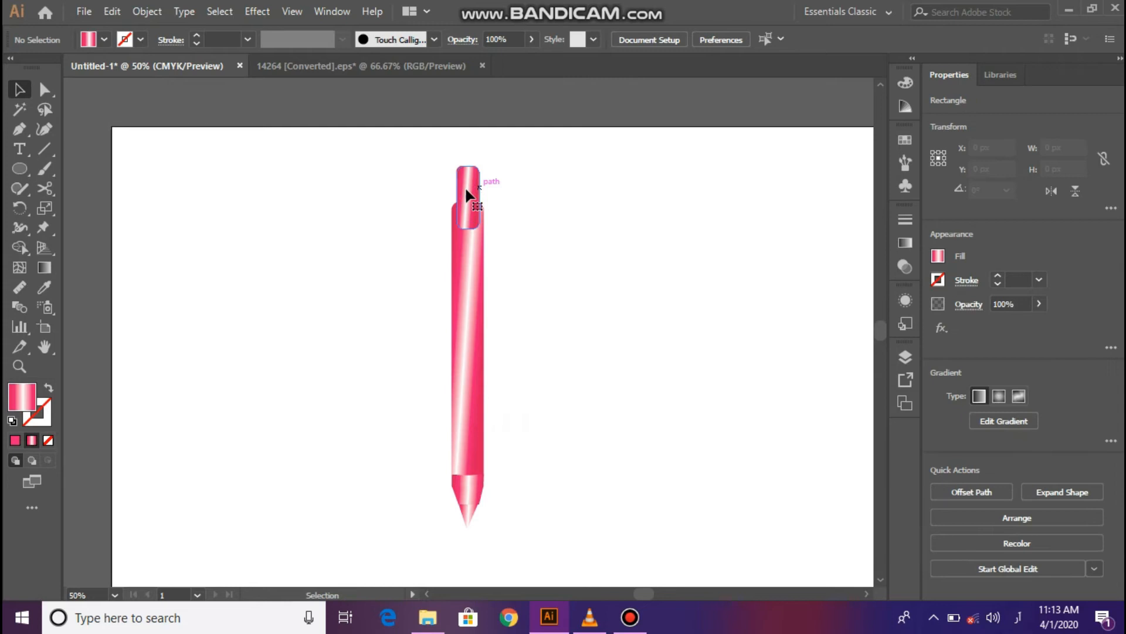
right_click(469, 191)
mouse_move(621, 449)
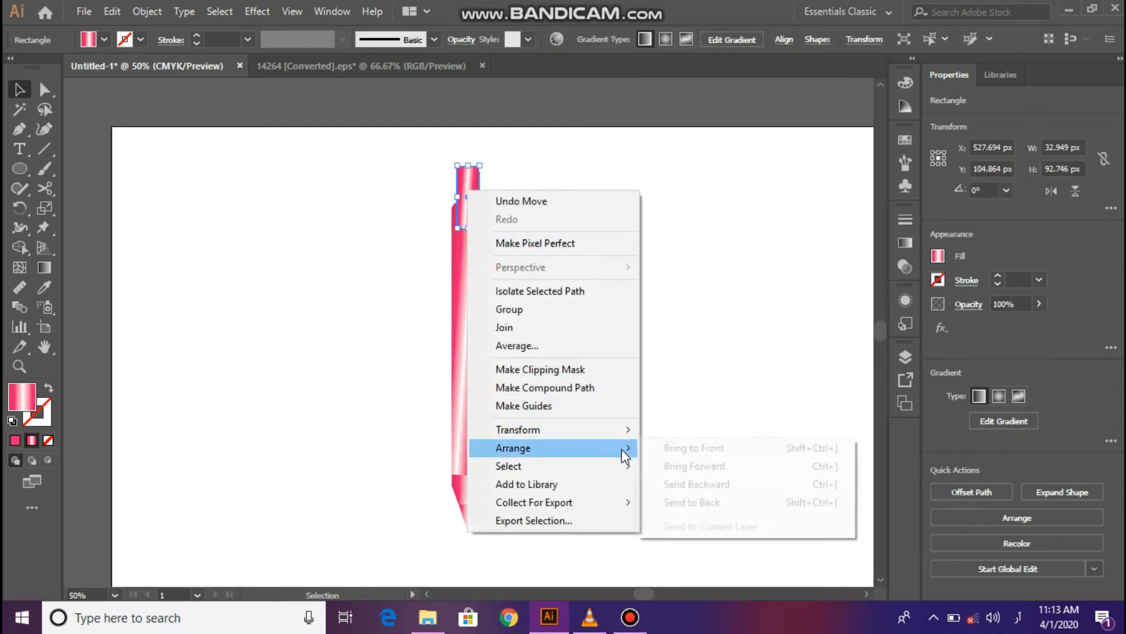
click(696, 501)
click(663, 420)
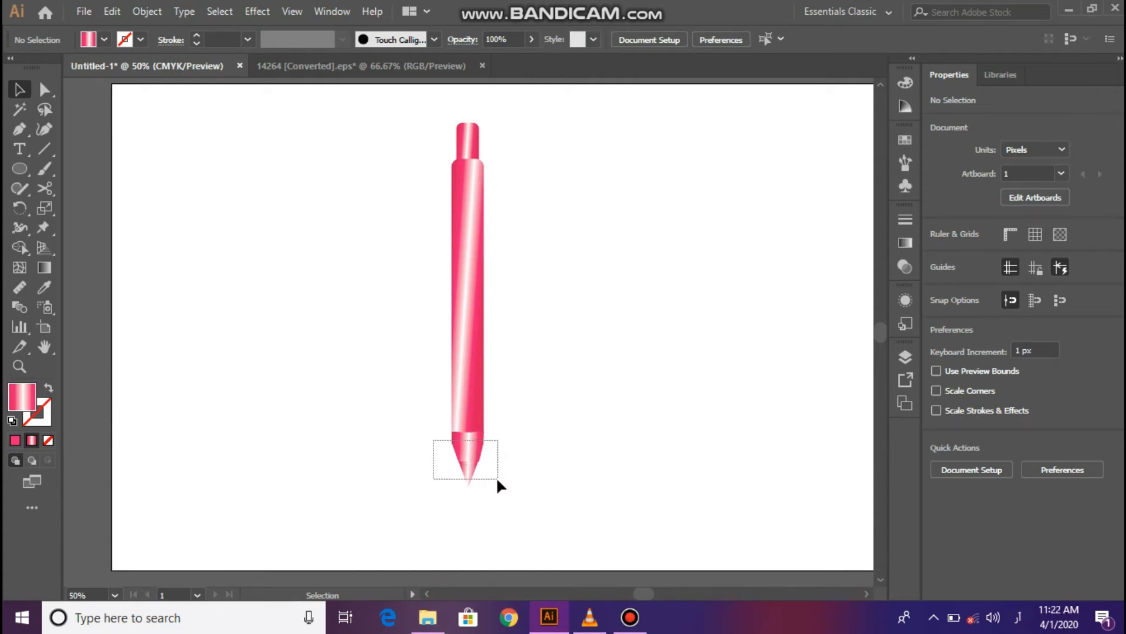
Try to redirect the gradient across the pen's base band, tapered section and tip with the Gradient tool
drag(497, 480, 498, 480)
click(44, 267)
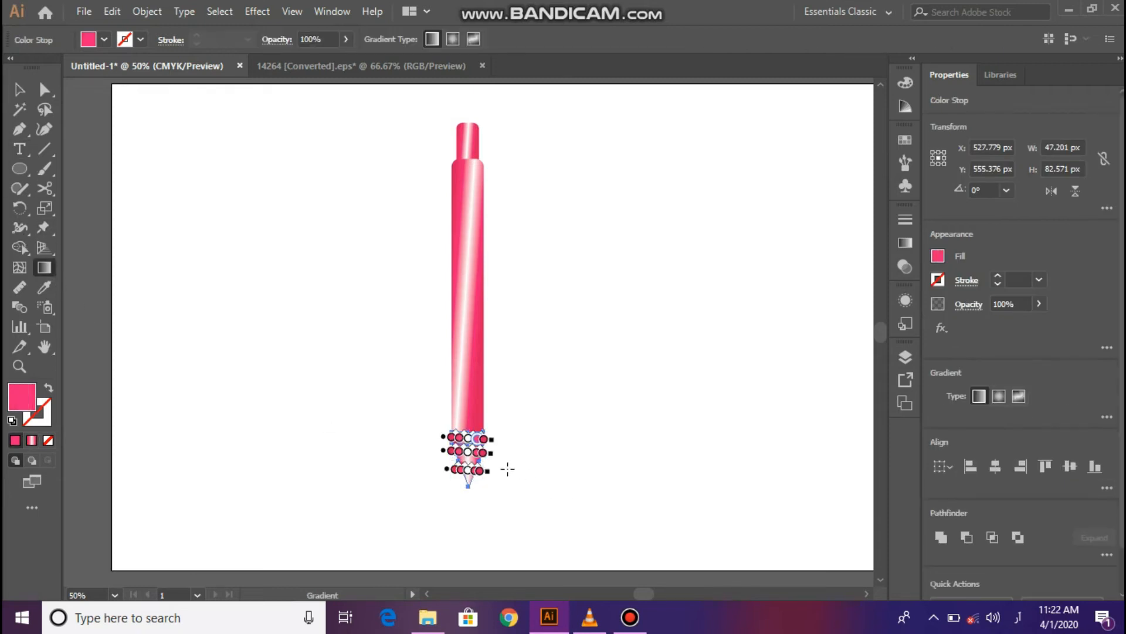
drag(416, 425, 499, 451)
key(v)
click(351, 401)
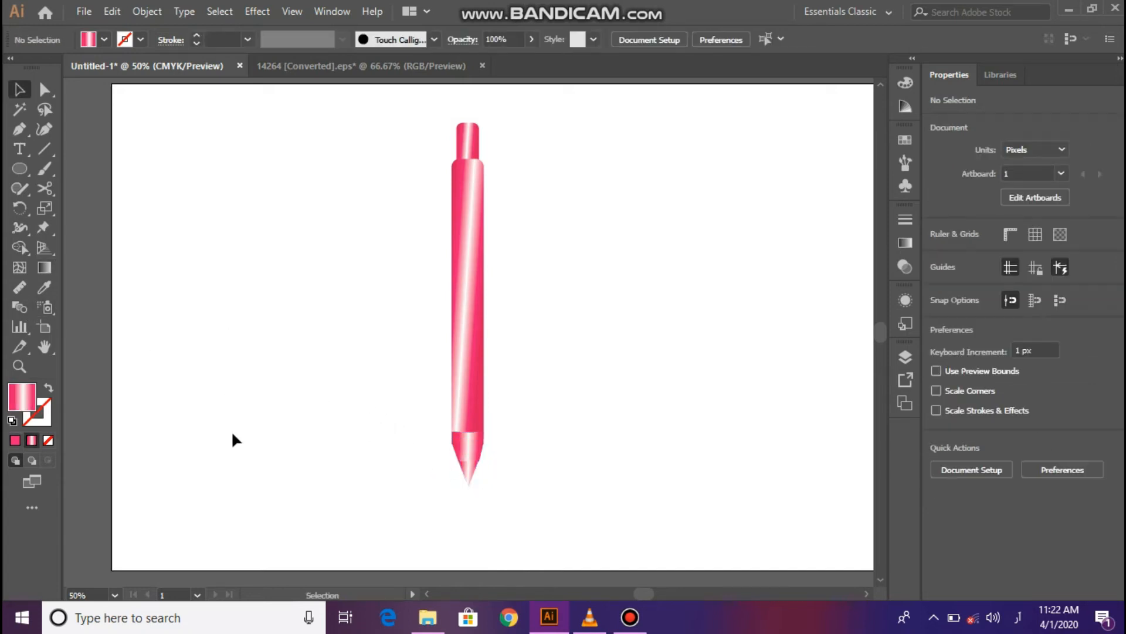
Move the gold-gradient rectangle from outside the artboard onto it, beside the pen, and fit the artboard in view
key(ctrl+minus)
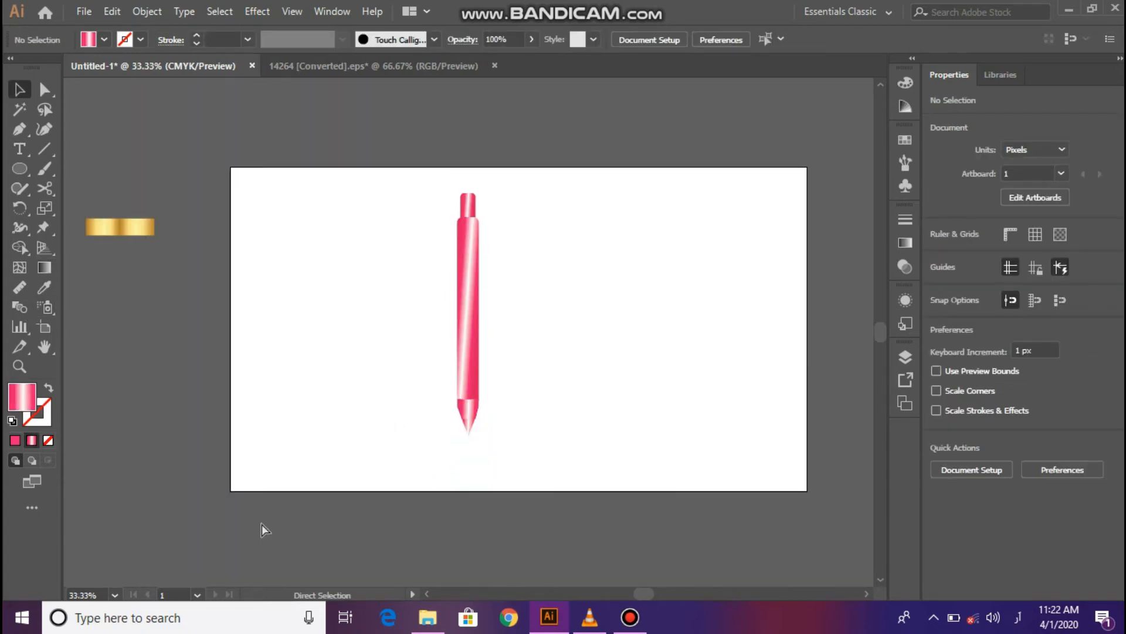
drag(121, 234, 327, 268)
key(ctrl+plus)
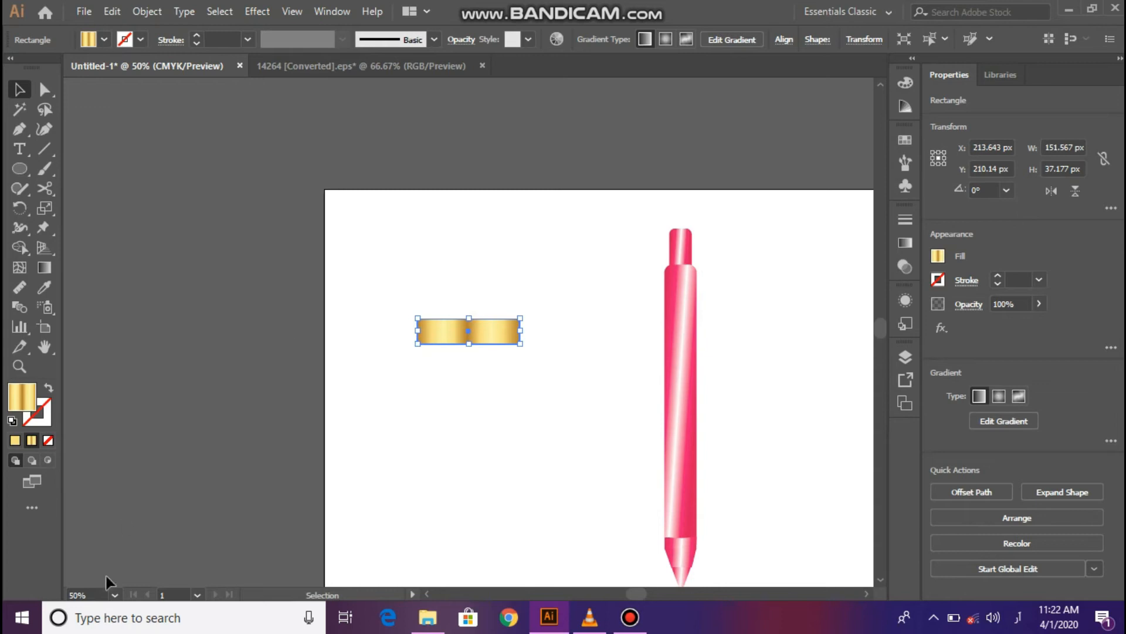
click(114, 594)
click(138, 577)
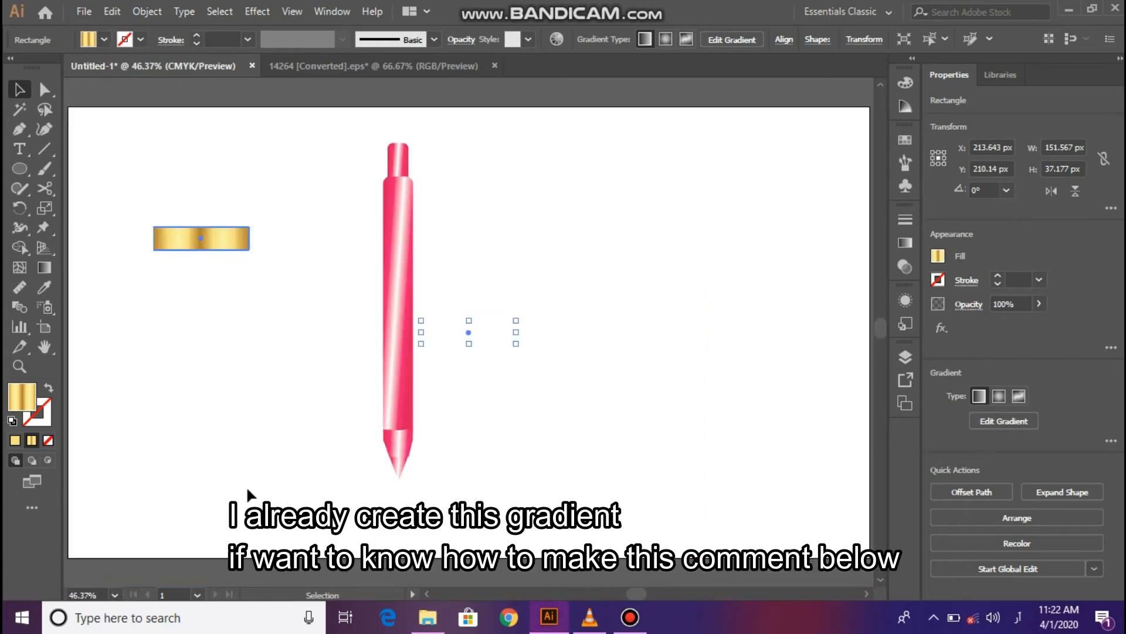
click(490, 450)
click(115, 594)
click(142, 575)
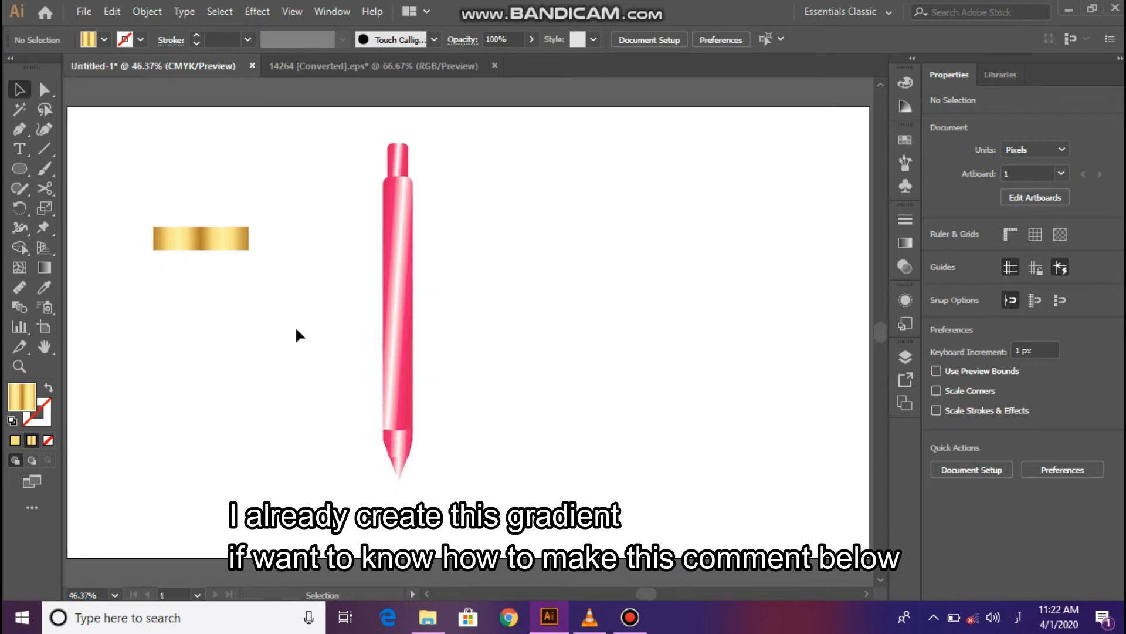
Fill the pen's narrow upper part with the gold gradient sampled from the rectangle using the Eyedropper
click(404, 158)
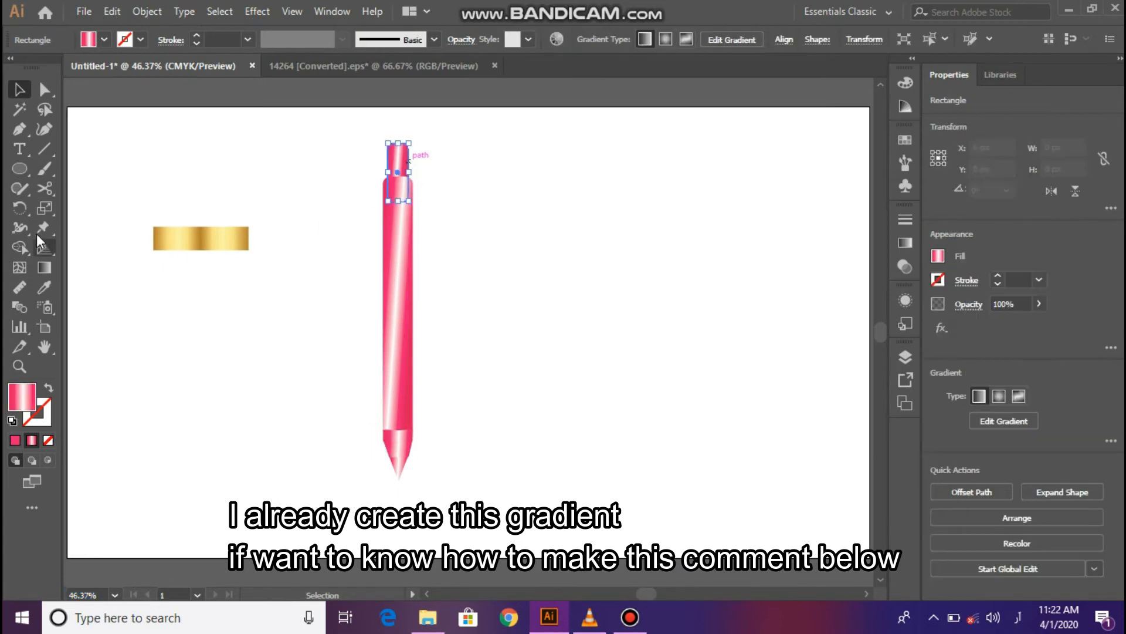
click(48, 289)
click(187, 238)
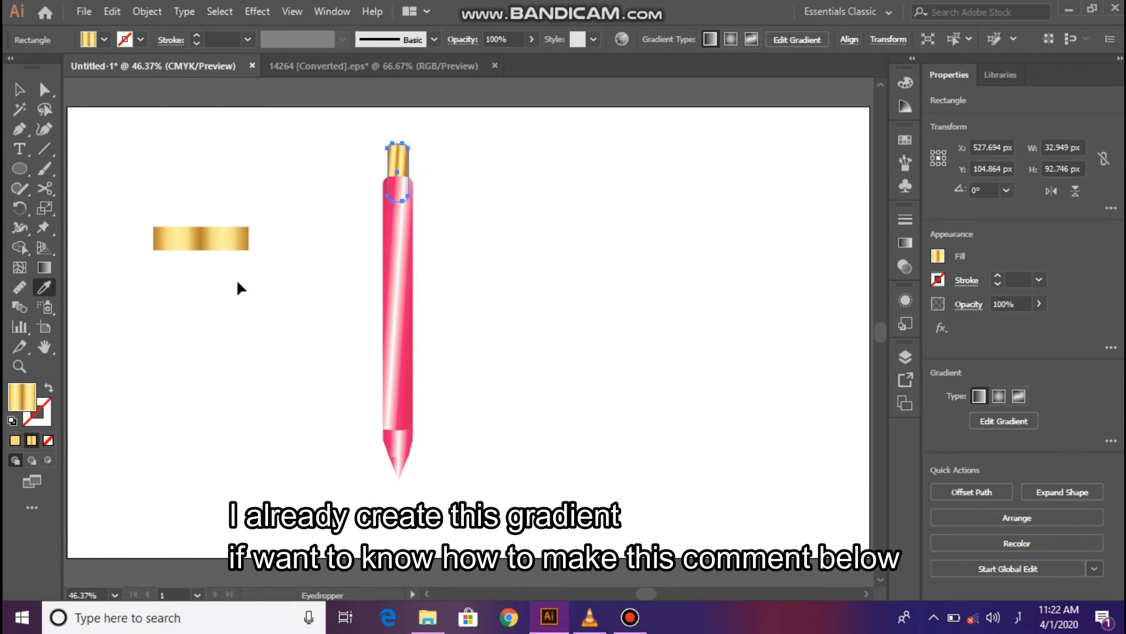
key(v)
click(240, 283)
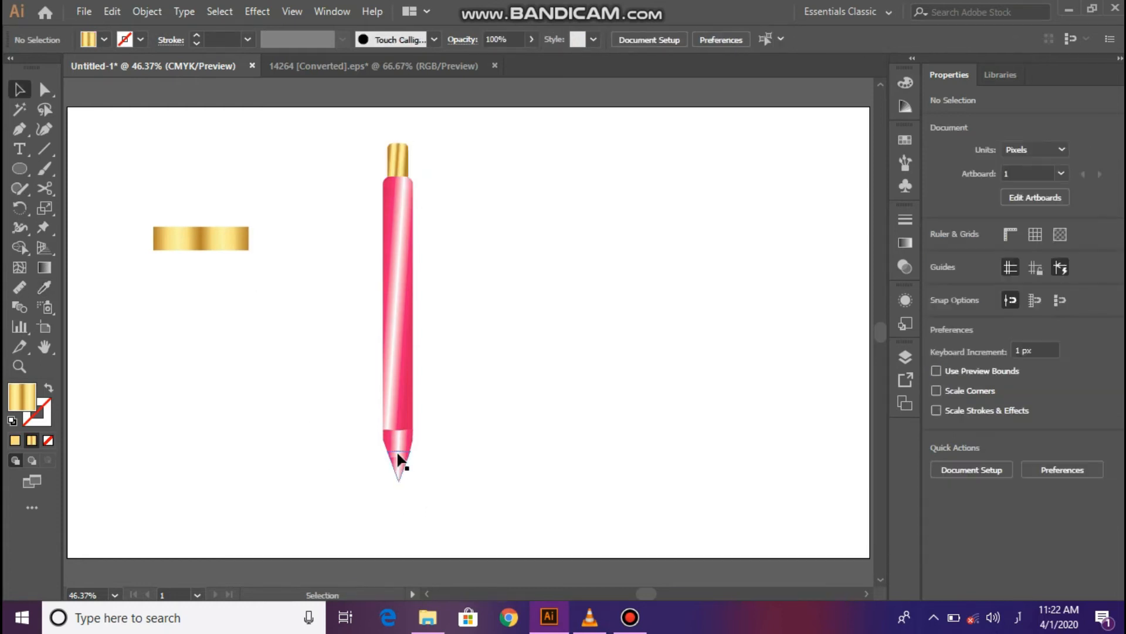
Fill the tapered section and the tip triangle together with the gold gradient sampled from the rectangle
click(397, 445)
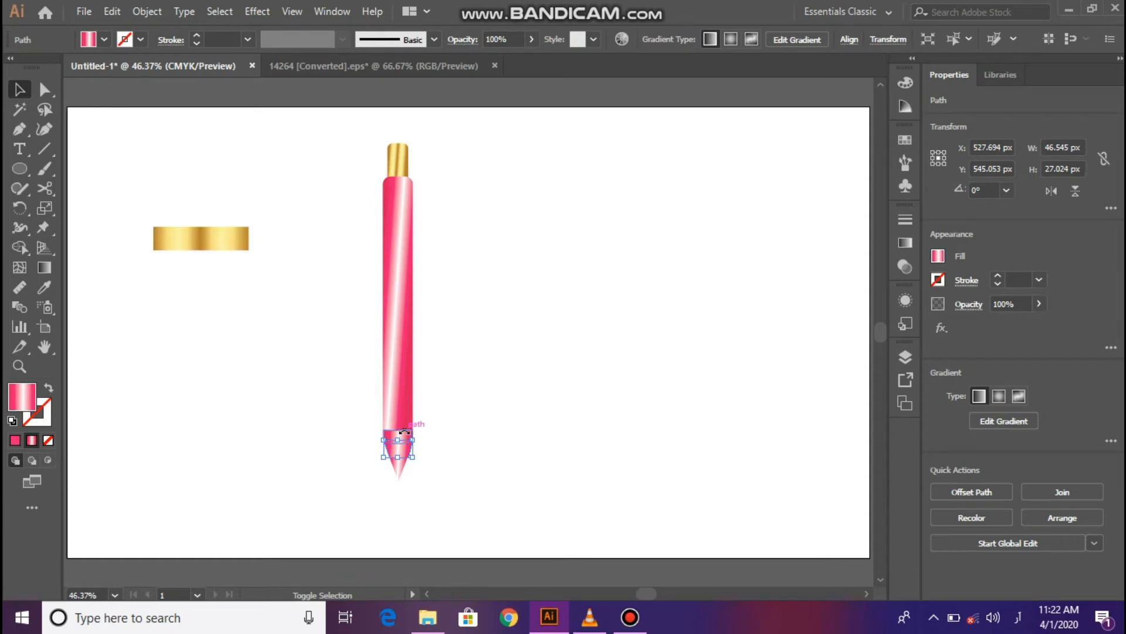
click(399, 472)
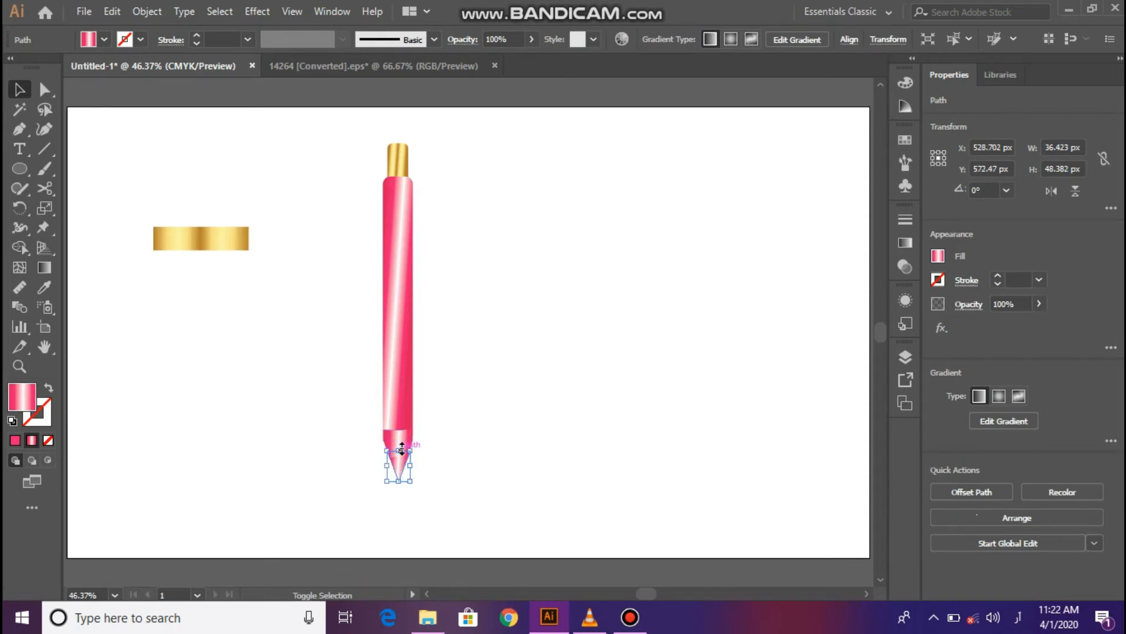
shift+click(391, 455)
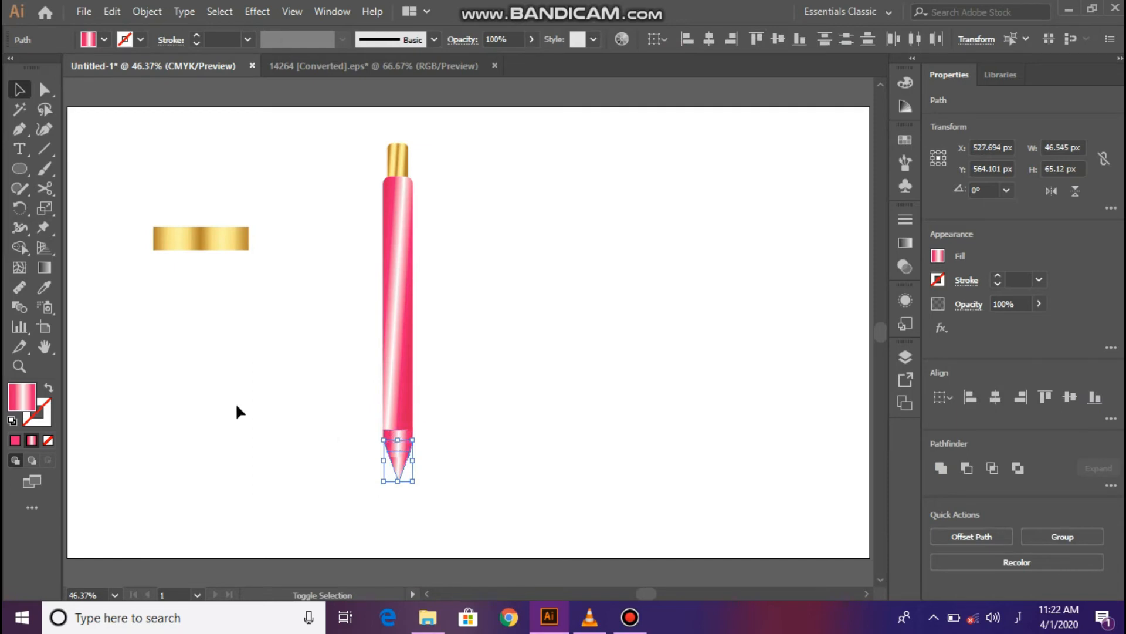
click(44, 287)
click(197, 251)
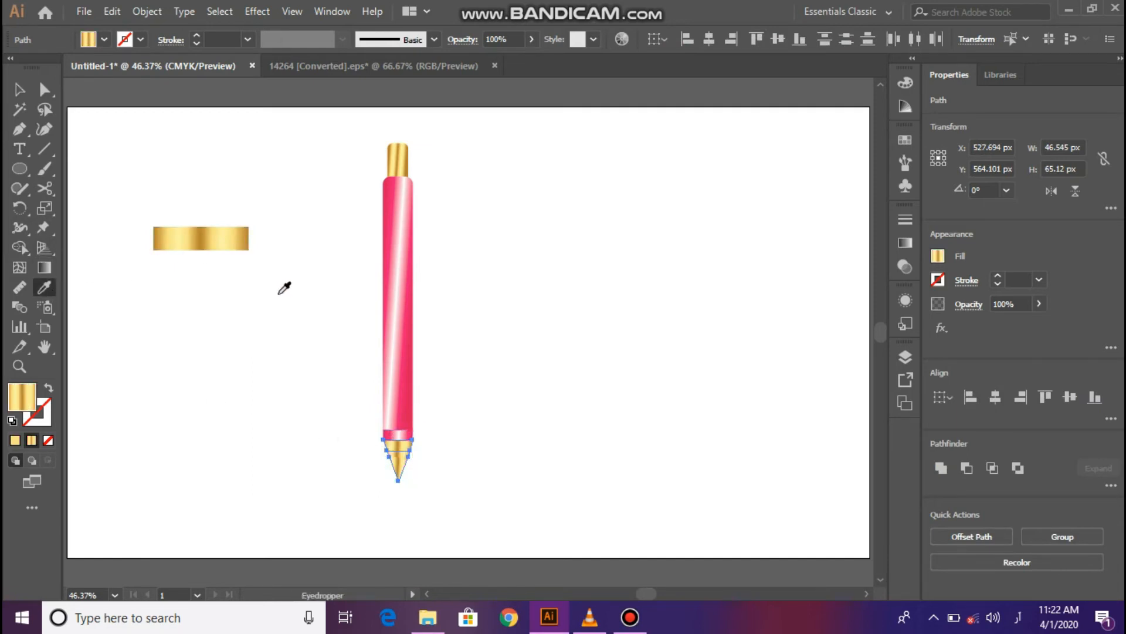
key(v)
click(282, 350)
Fill the base band above the tapered section with the gold gradient sampled from the rectangle
click(414, 431)
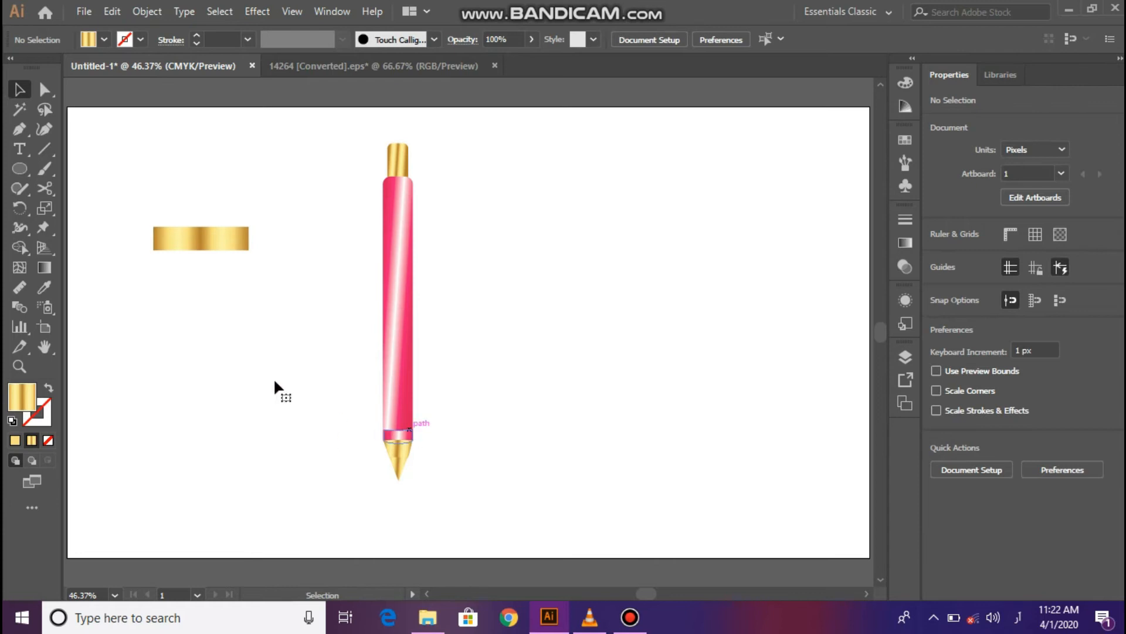
click(46, 287)
click(192, 250)
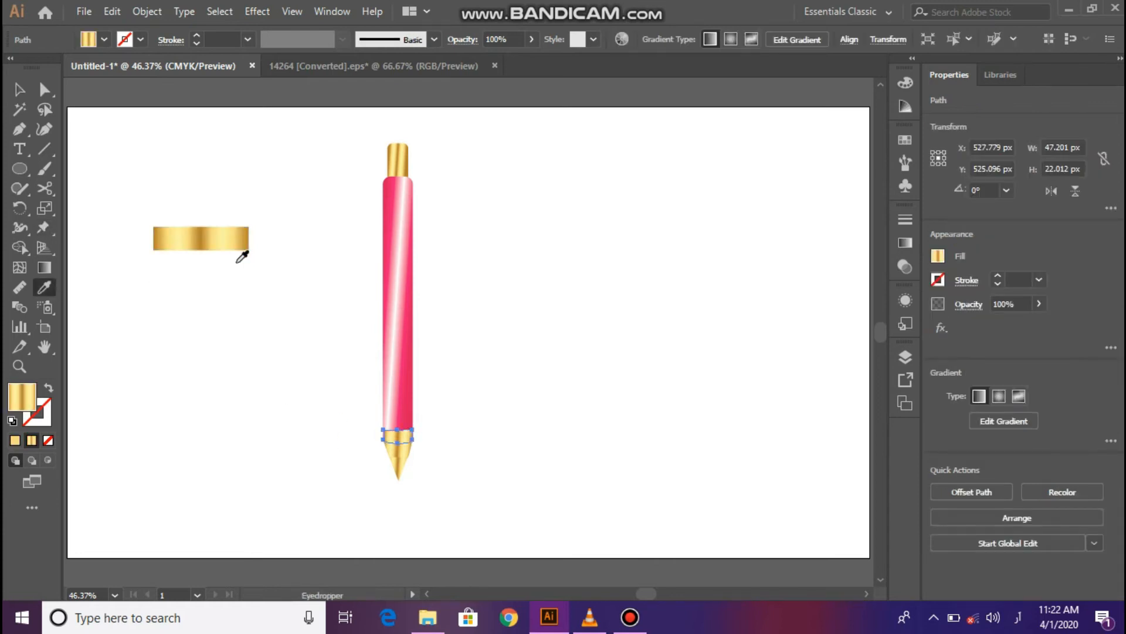
key(v)
click(224, 317)
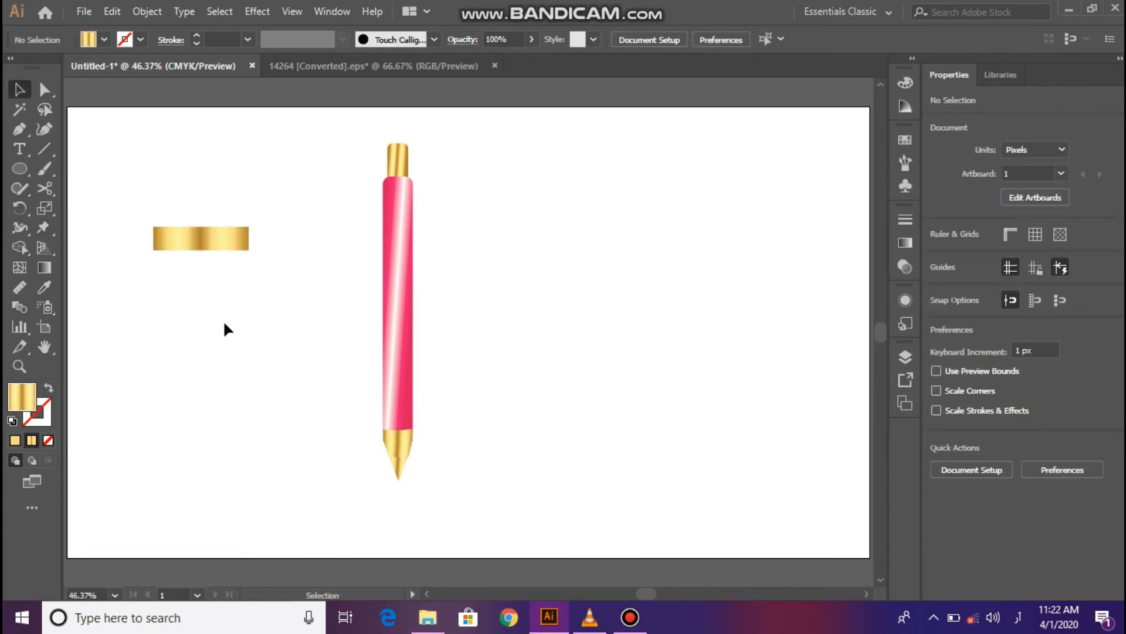
Nudge the upper corner anchor points of the gold base band vertically to refine its curved edge against the pink body
drag(330, 401, 440, 476)
key(ctrl+1)
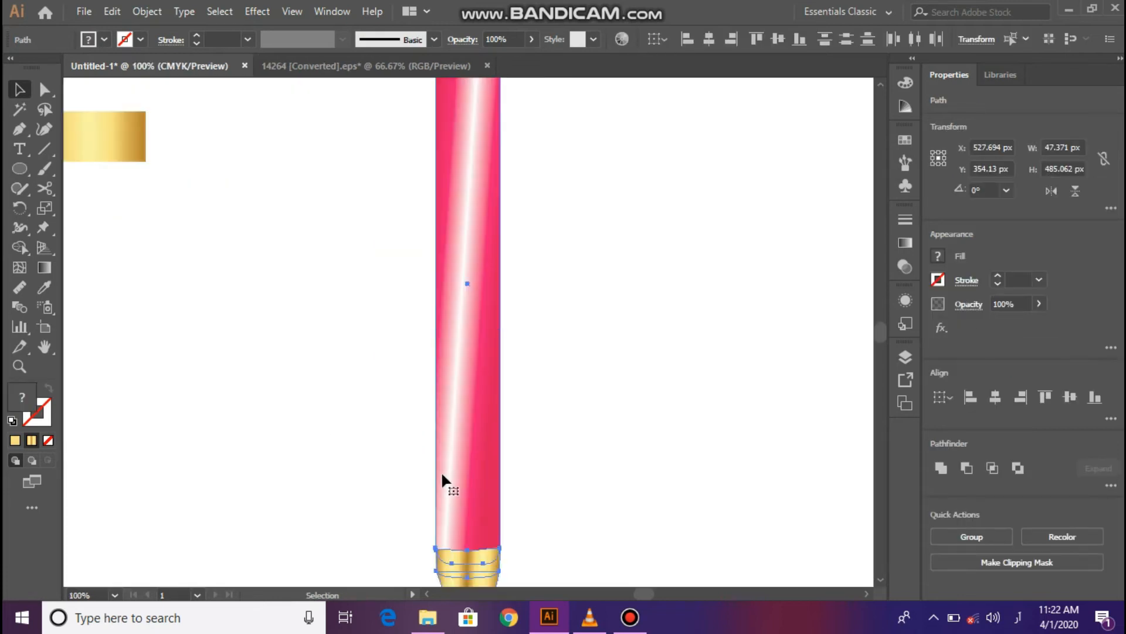
scroll(364, 483, down, 5)
click(361, 456)
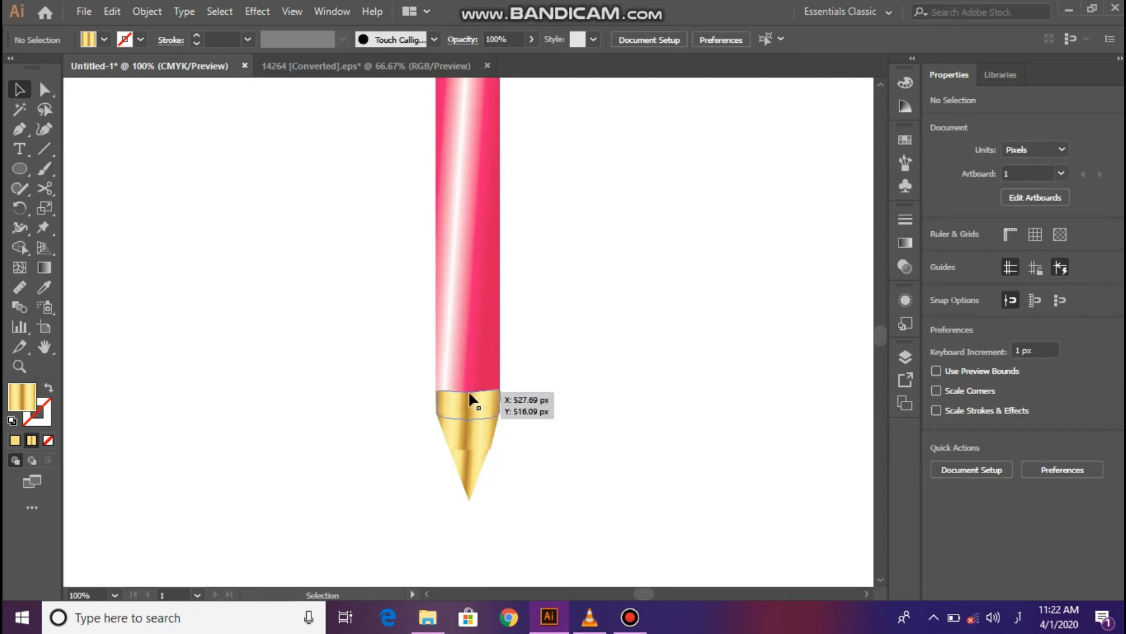
key(a)
click(437, 390)
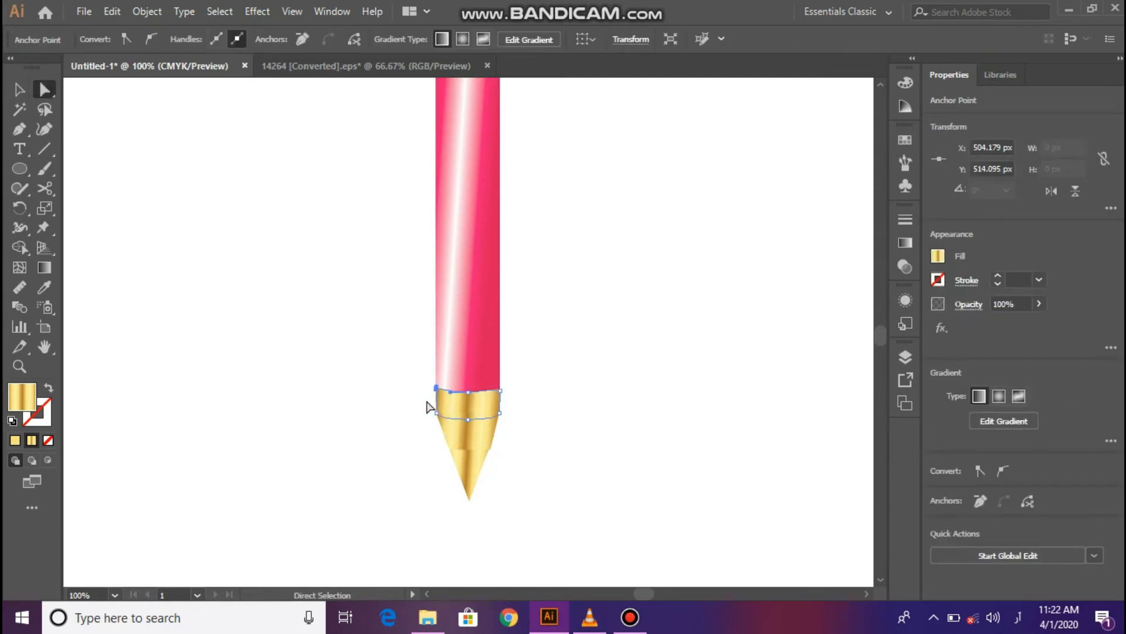
key(Down)
key(Down)
click(468, 392)
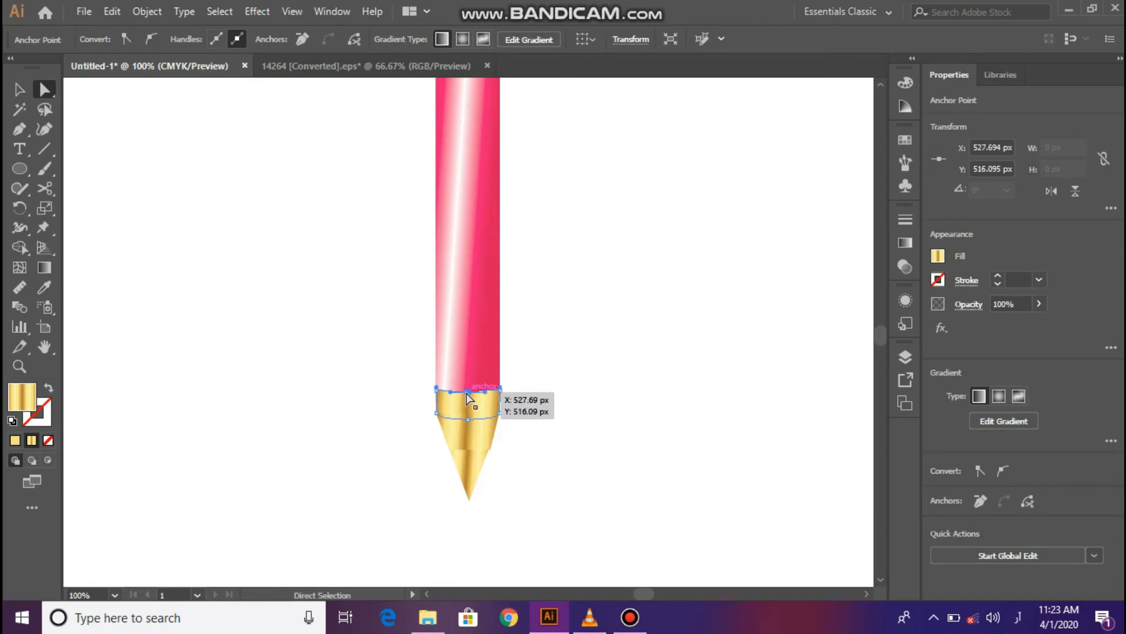
click(367, 400)
Draw a curved open clip path about 27 × 115 px with the Pen tool, starting at the pink body's upper left edge
key(ctrl+minus)
key(ctrl+minus)
key(ctrl+minus)
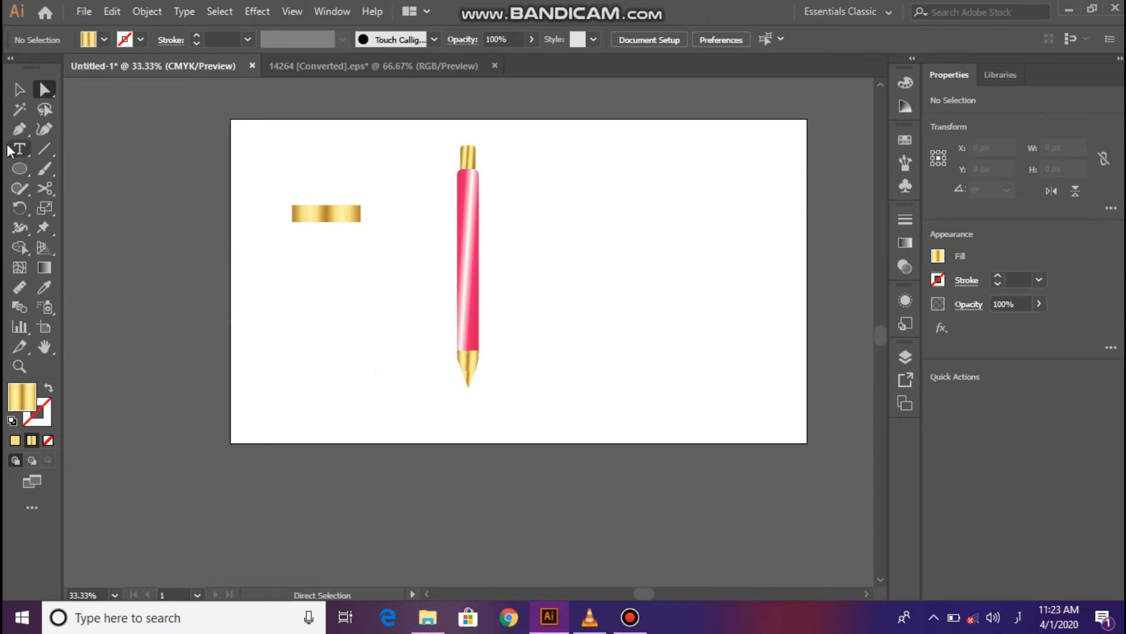
click(19, 128)
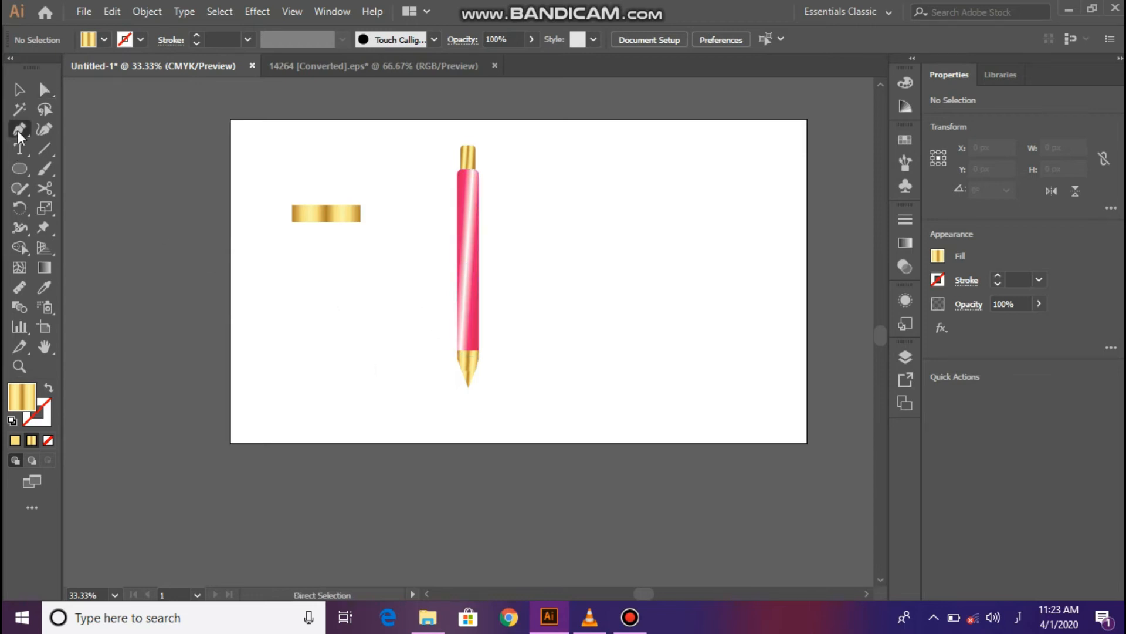
click(457, 179)
drag(443, 222, 449, 270)
key(ctrl+z)
key(v)
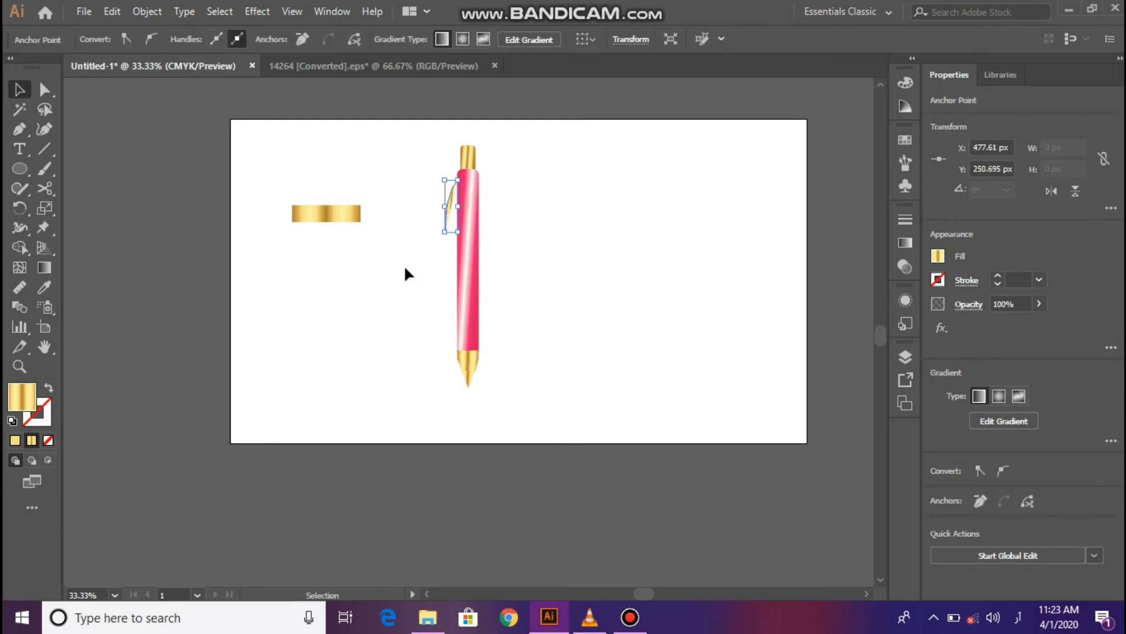
Swap the clip path's fill and stroke so the gold gradient is on the stroke, and set its weight to 15 pt
click(48, 388)
click(48, 409)
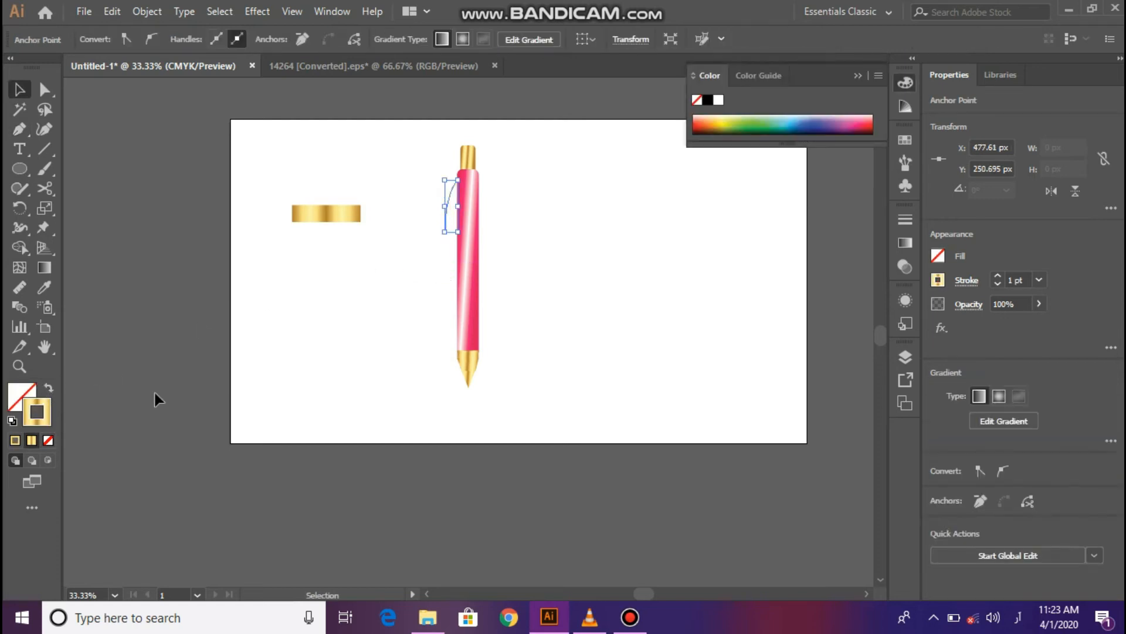
click(450, 212)
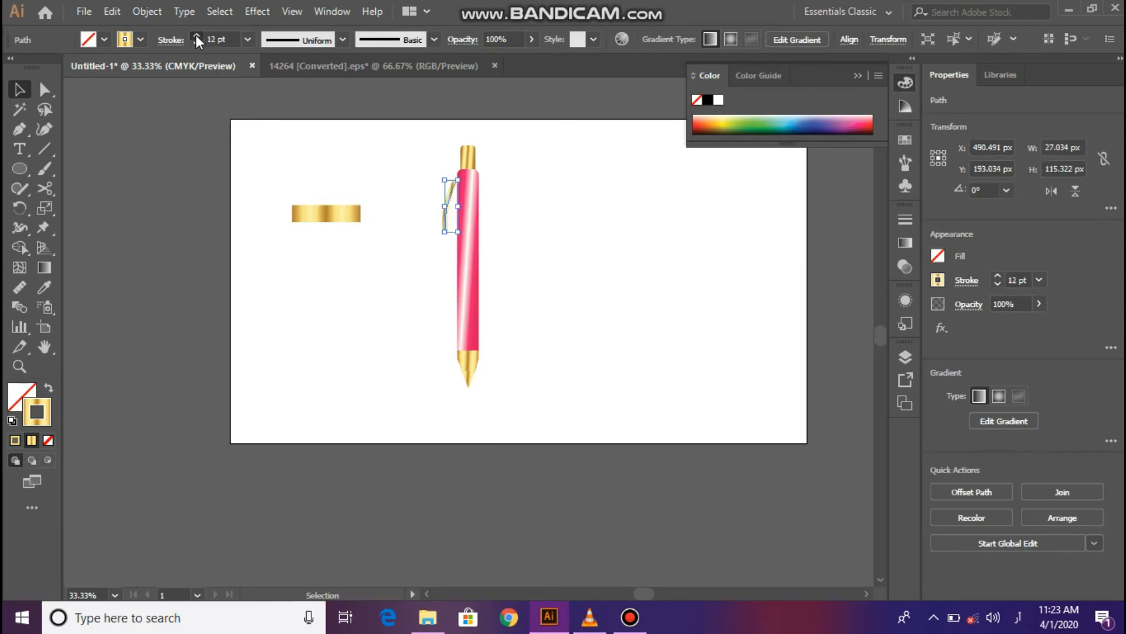
click(321, 127)
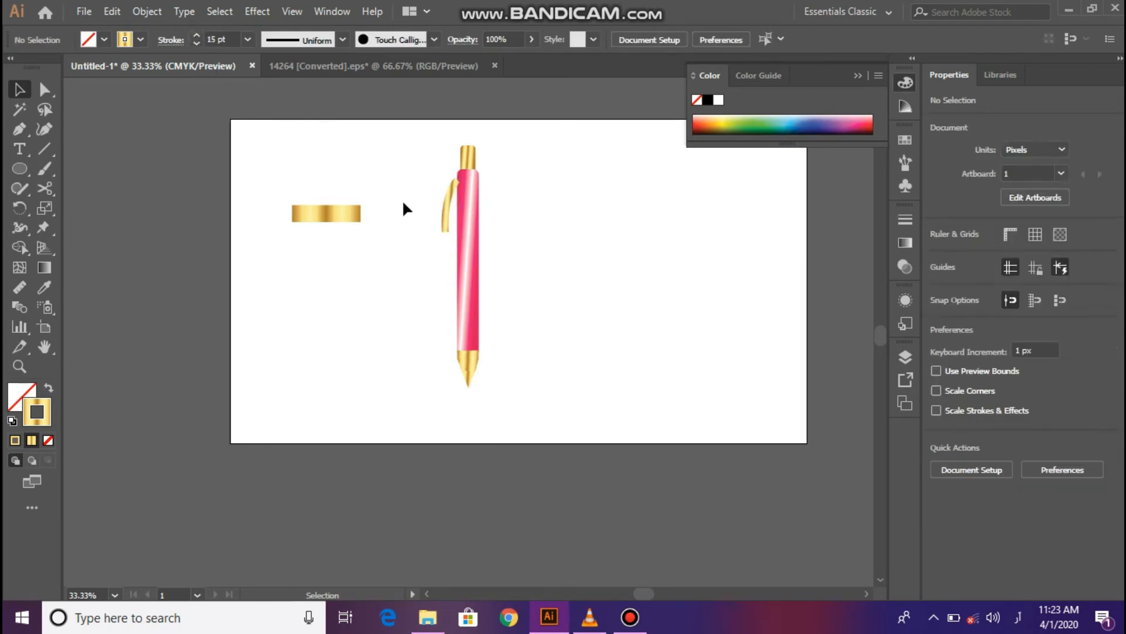
Give the gold clip's 15 pt stroke round caps
key(a)
drag(417, 181, 519, 251)
key(ctrl+=)
key(ctrl+=)
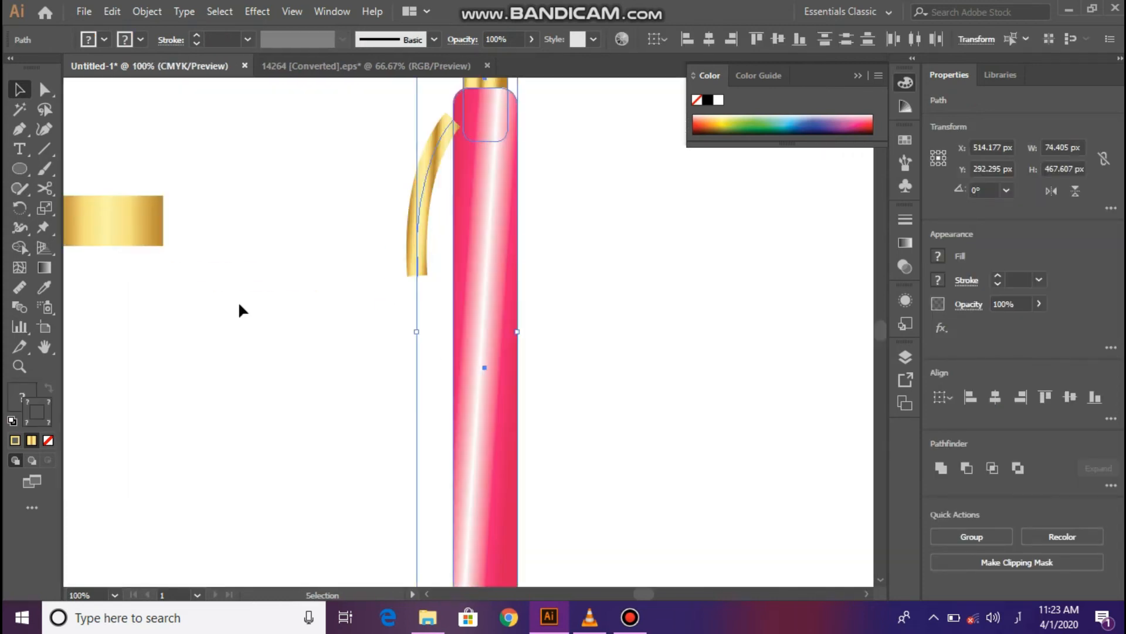
click(239, 302)
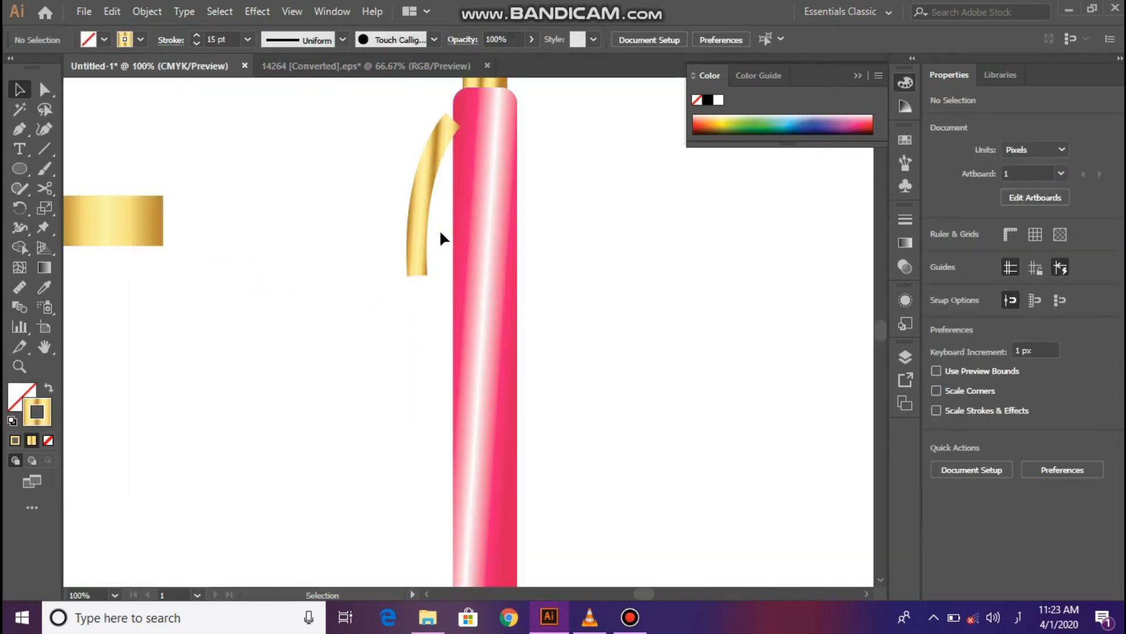
click(421, 181)
click(177, 40)
click(85, 81)
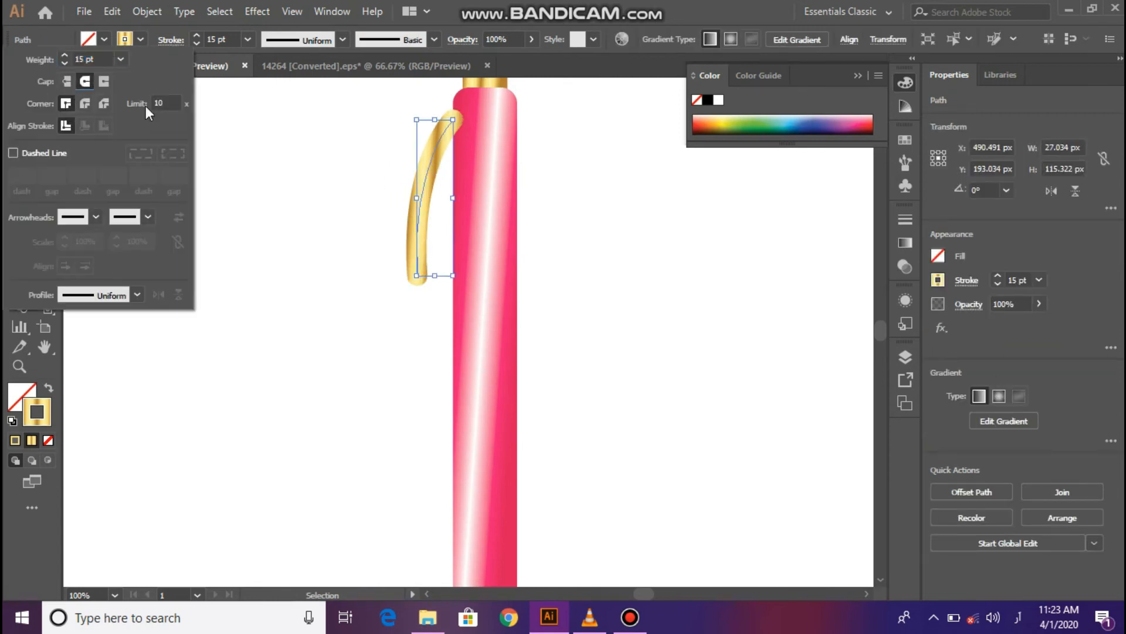
Expand the gold clip's fill and stroke so the stroke becomes a filled shape
click(316, 225)
click(417, 210)
click(147, 11)
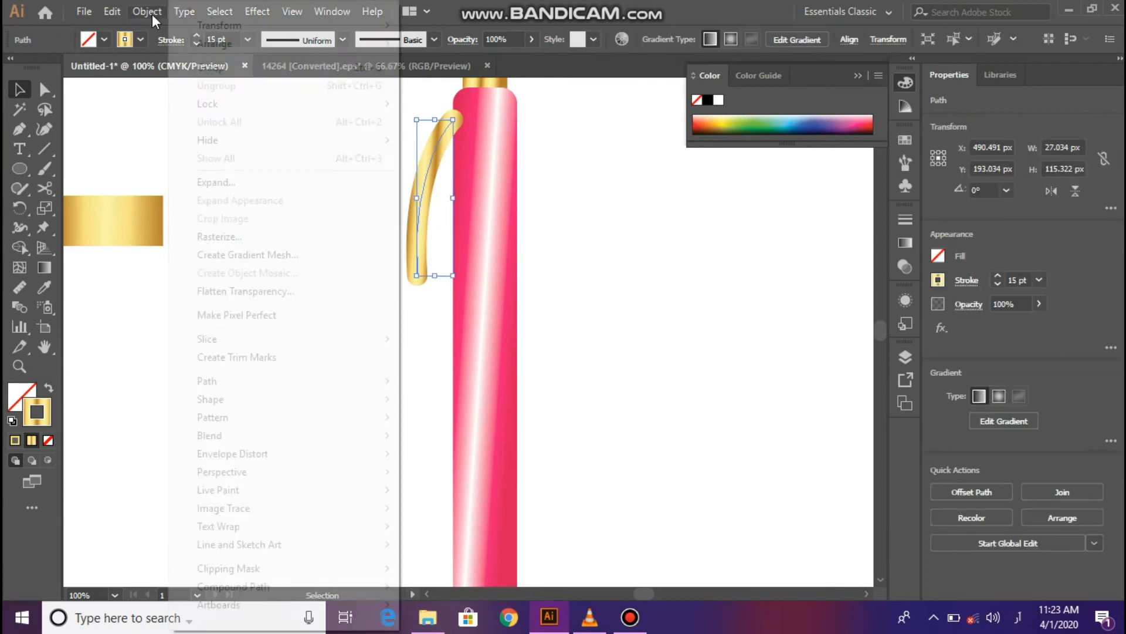
click(235, 182)
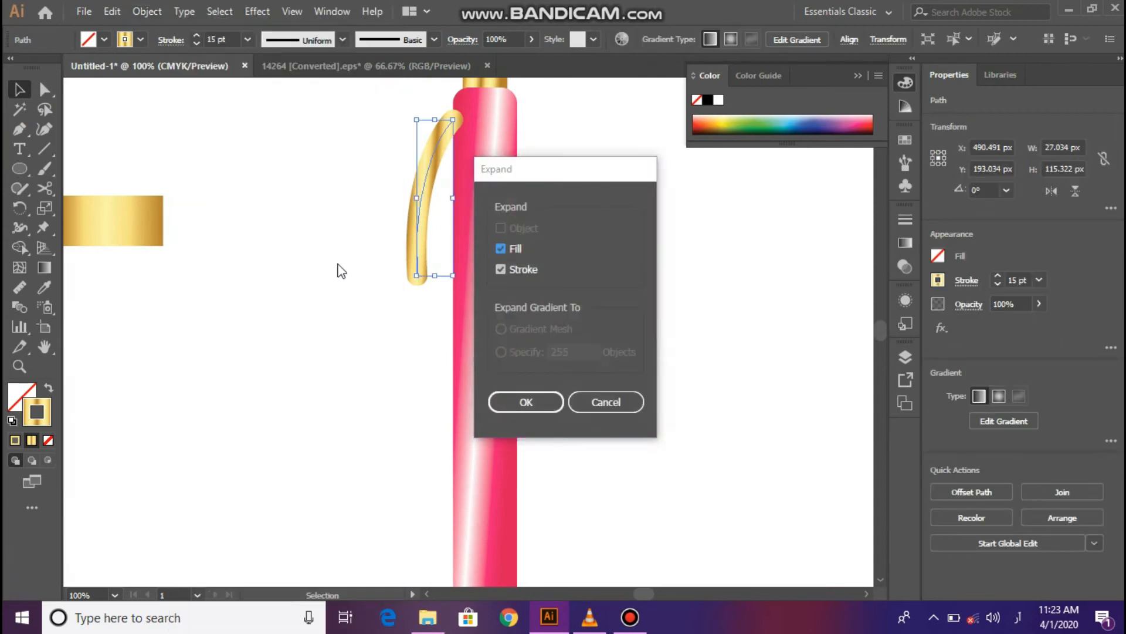
click(532, 409)
click(364, 333)
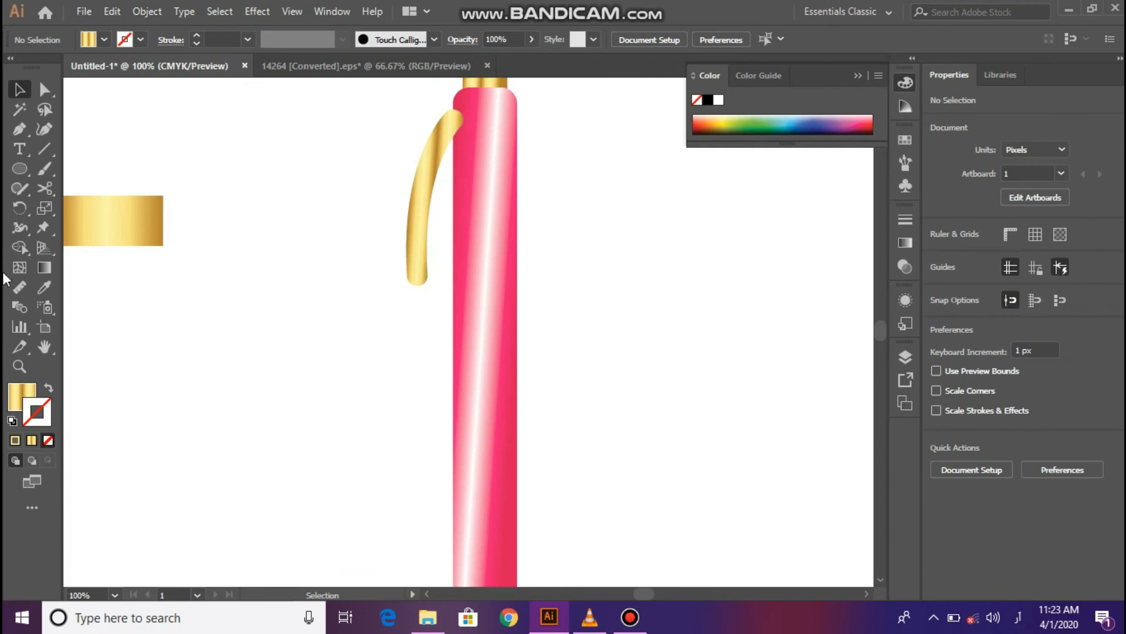
Draw a gold circle about 21 px across over the clip's lower end with the Ellipse tool
click(20, 168)
mouse_move(418, 274)
mouse_down()
mouse_move(437, 297)
mouse_move(423, 276)
mouse_up()
drag(421, 274, 435, 275)
click(19, 89)
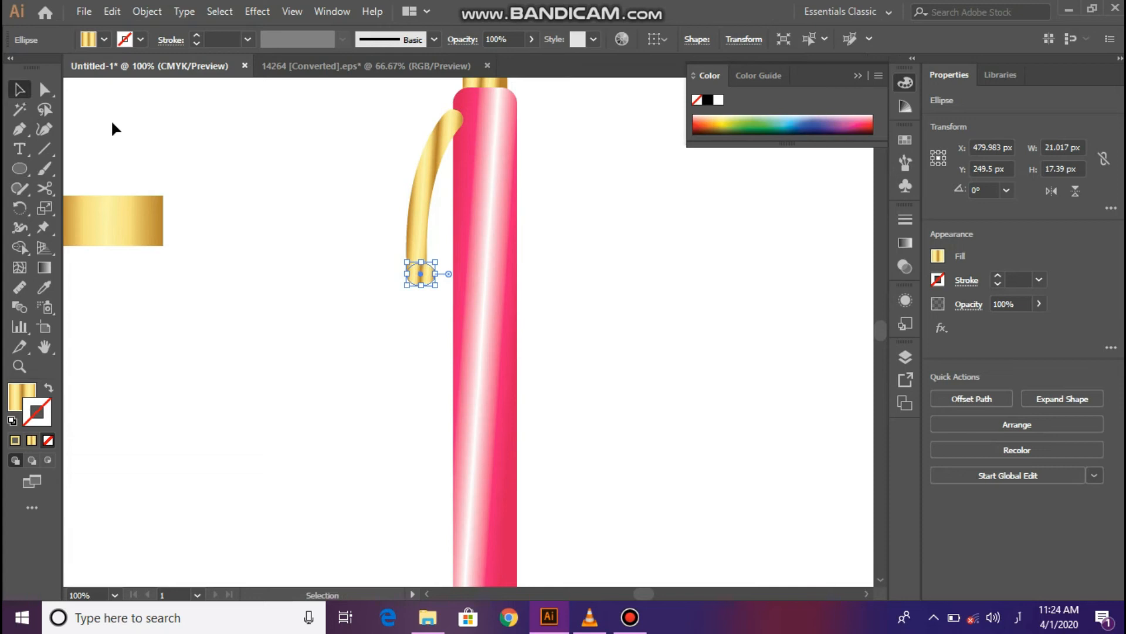
click(236, 162)
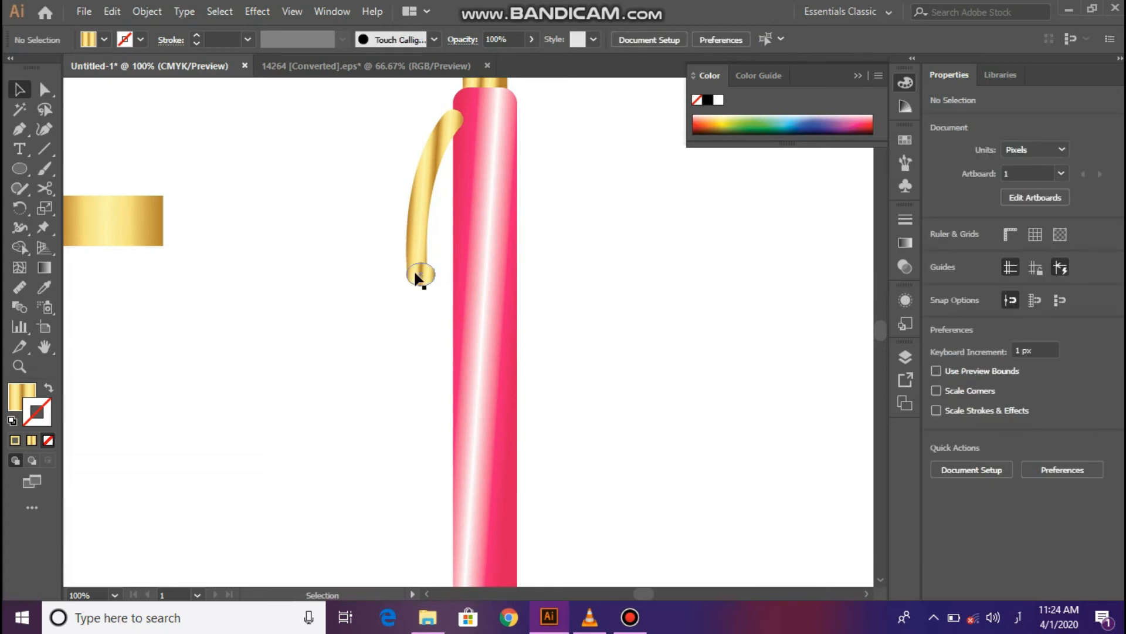
click(418, 276)
drag(422, 287, 422, 290)
click(230, 137)
drag(316, 149, 427, 273)
click(347, 340)
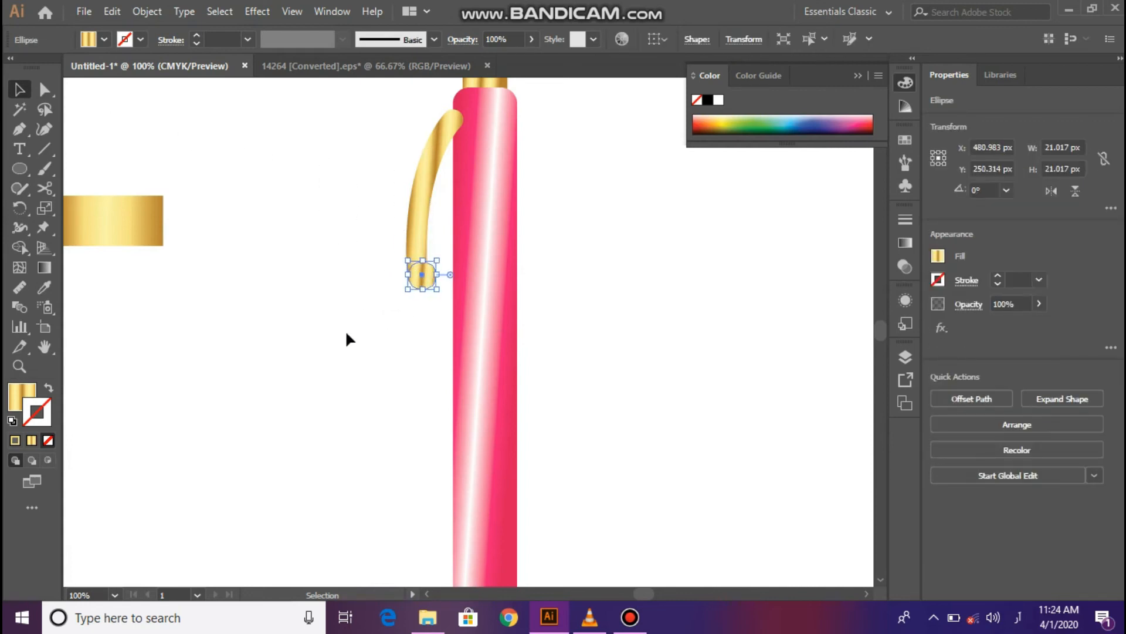
Merge the gold clip and the circle at its lower end into one shape with the Shape Builder tool
drag(366, 221, 447, 295)
click(21, 248)
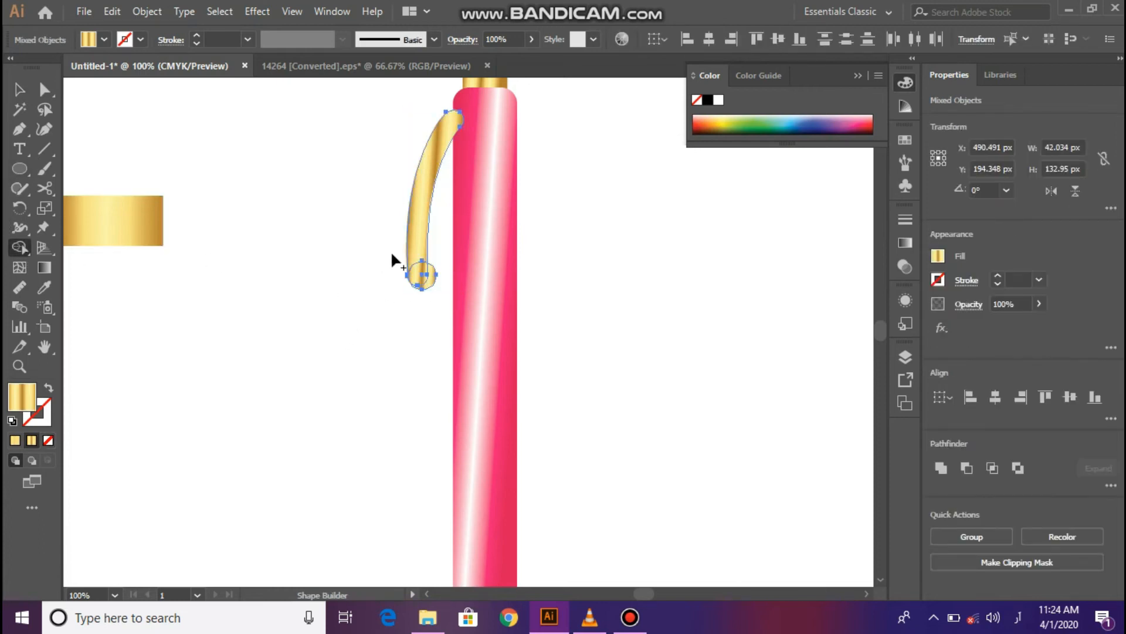
click(431, 280)
key(v)
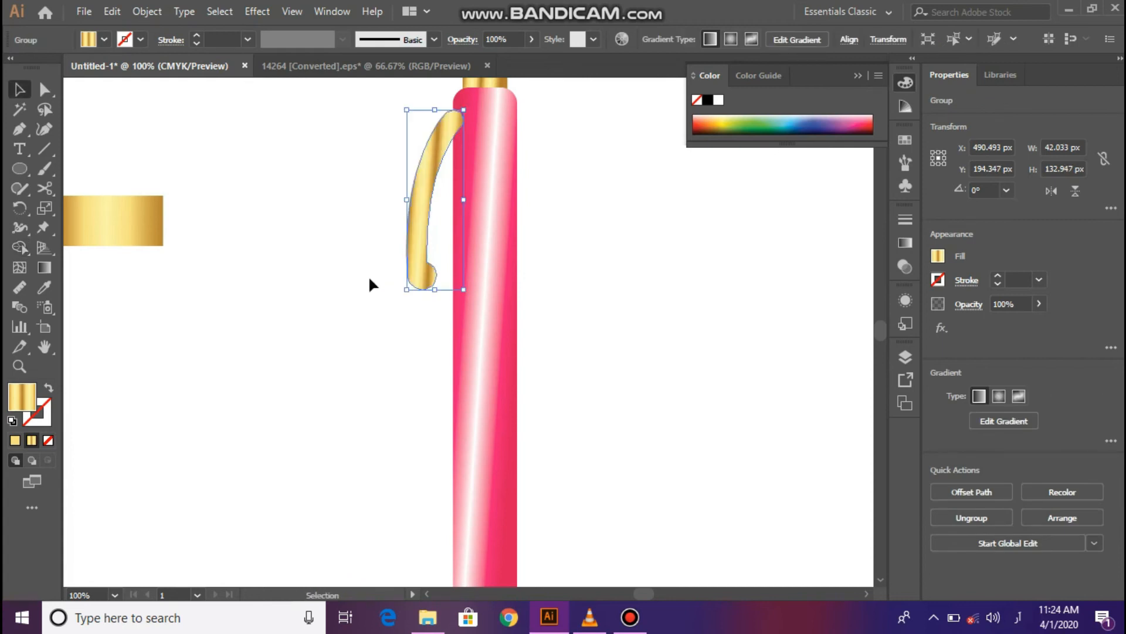
click(271, 286)
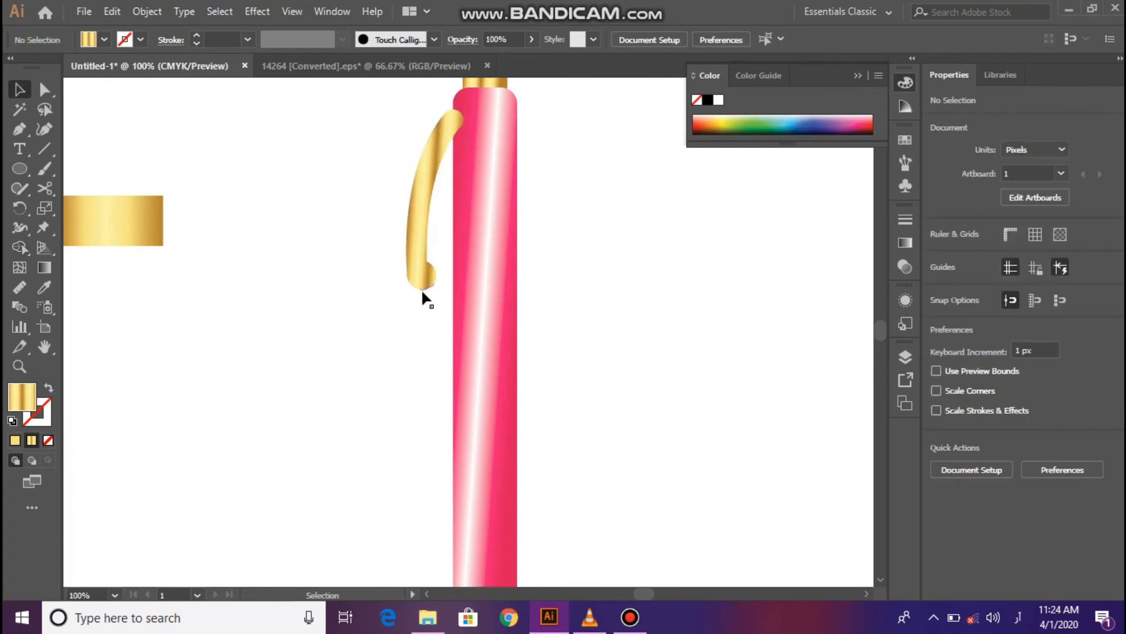
Rotate the clip by about 4.85° and nudge it slightly right and down against the pink body's edge
click(412, 265)
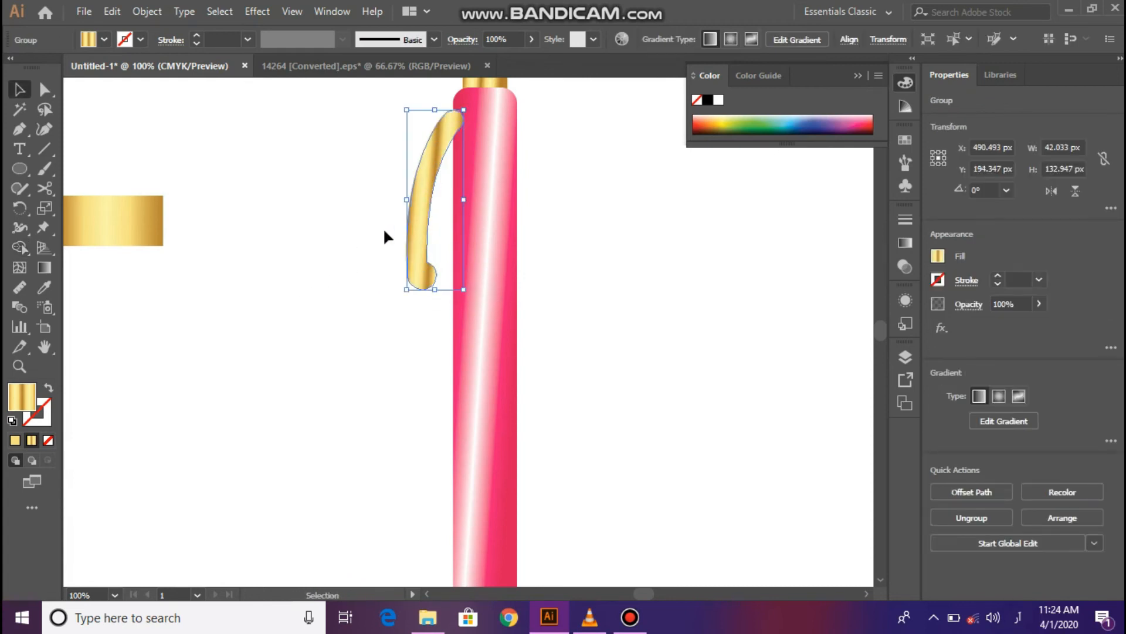
drag(401, 298, 408, 301)
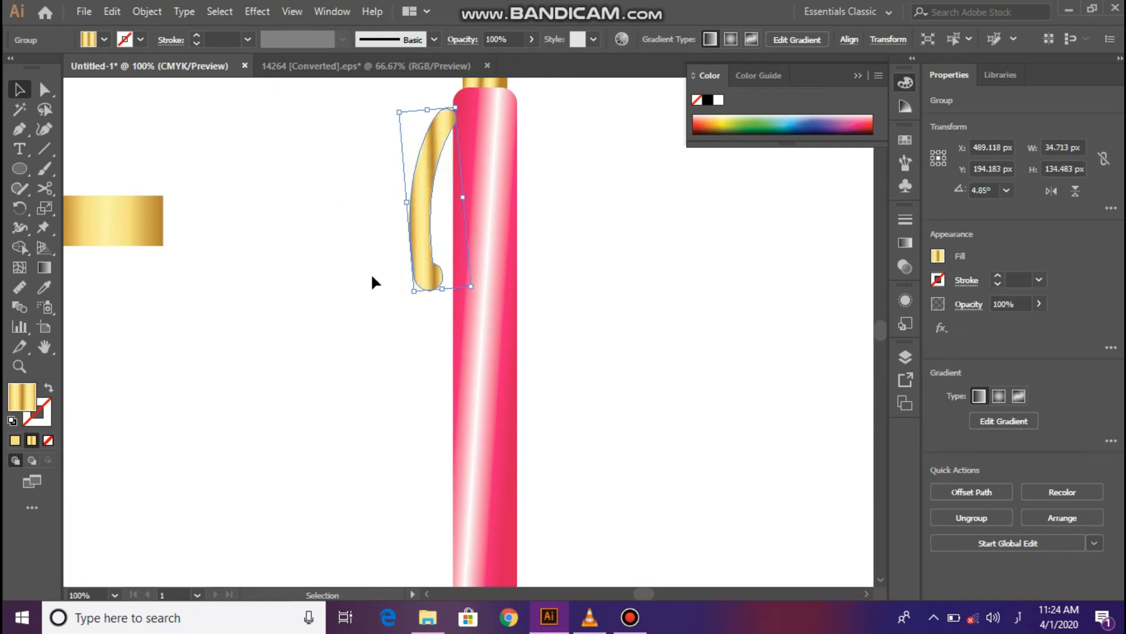
key(Right)
key(Right)
key(Down)
click(316, 243)
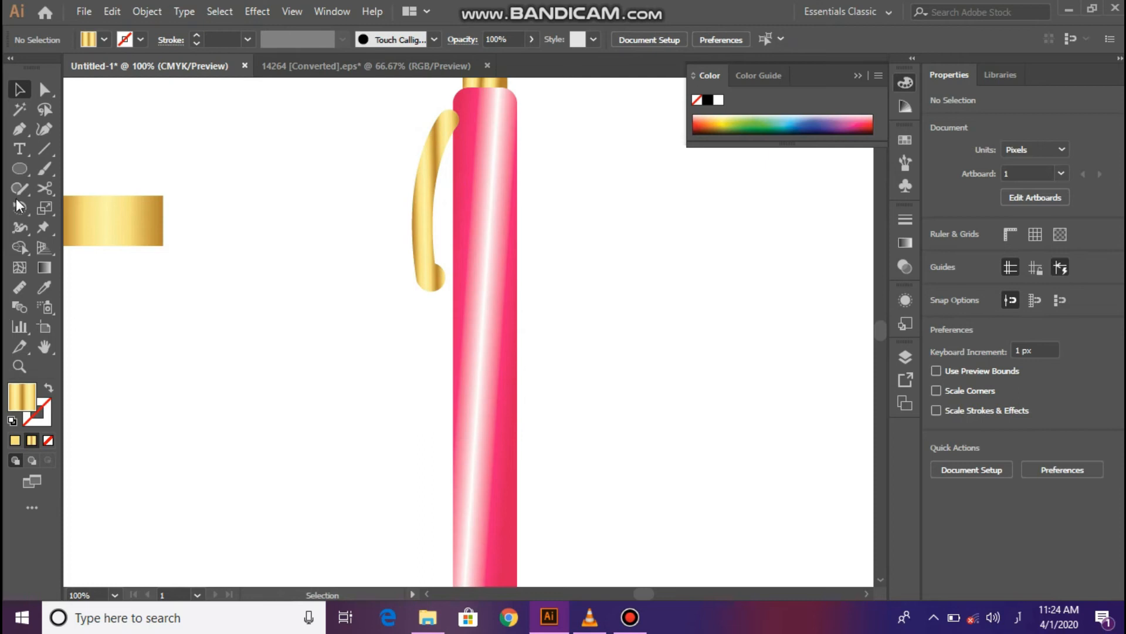
Draw a gold rectangular band about 47 × 20 px across the upper part of the pink body
drag(23, 164, 74, 167)
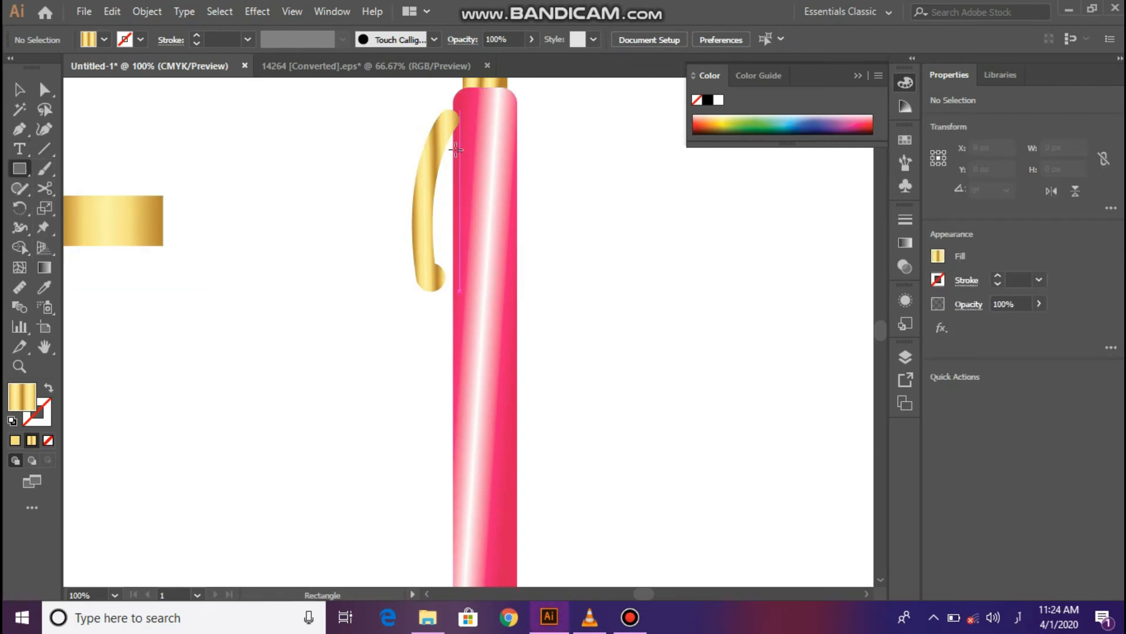
drag(454, 141, 517, 167)
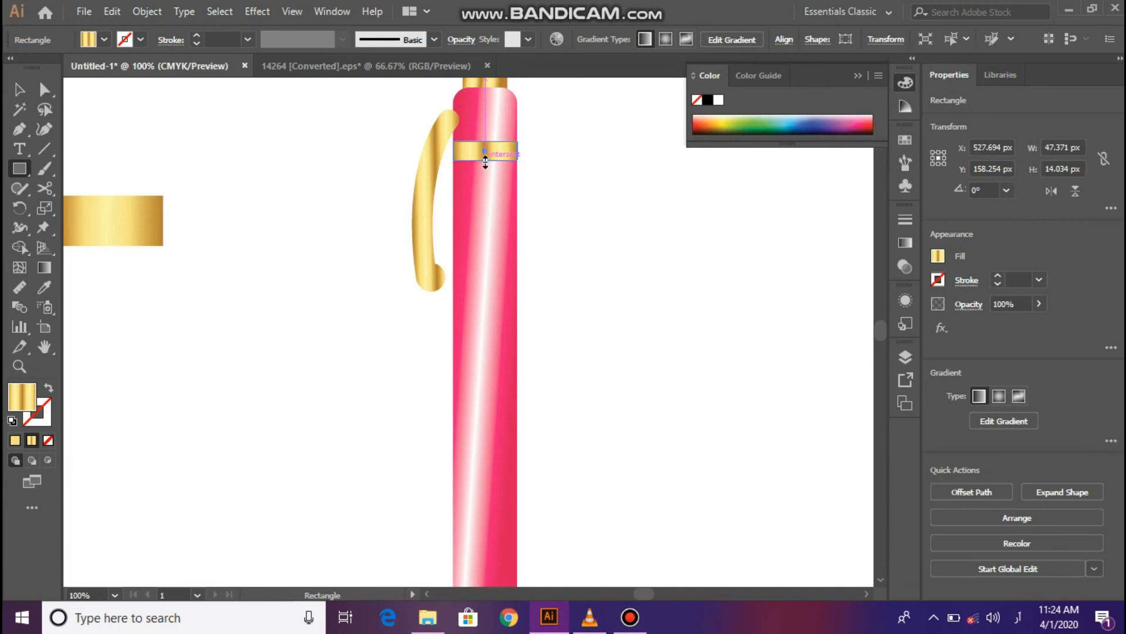
click(19, 89)
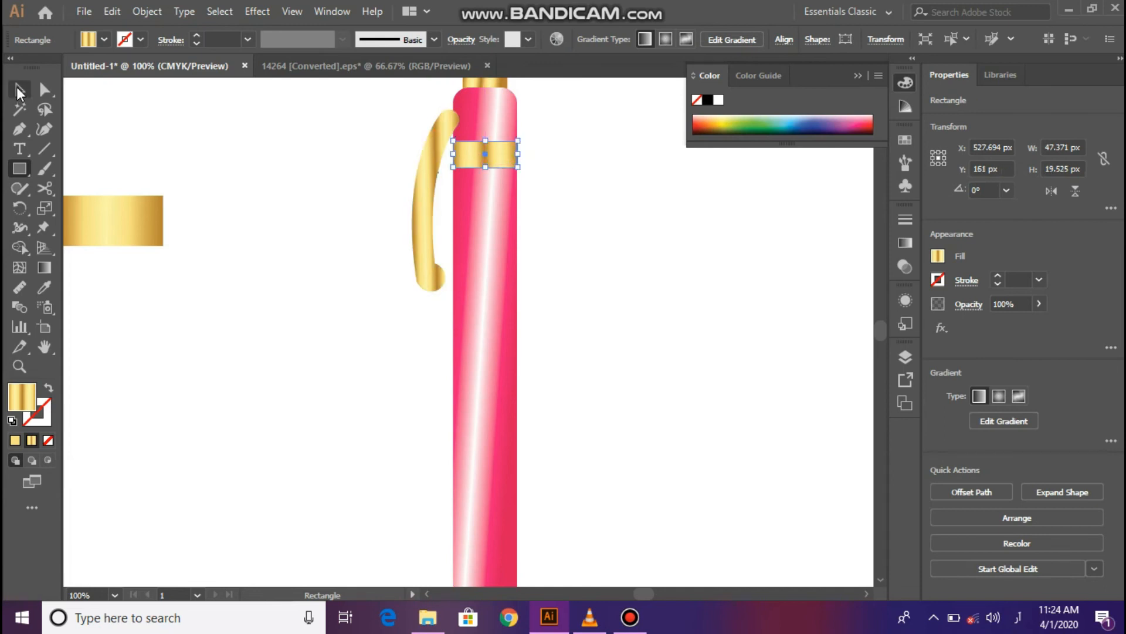
click(361, 156)
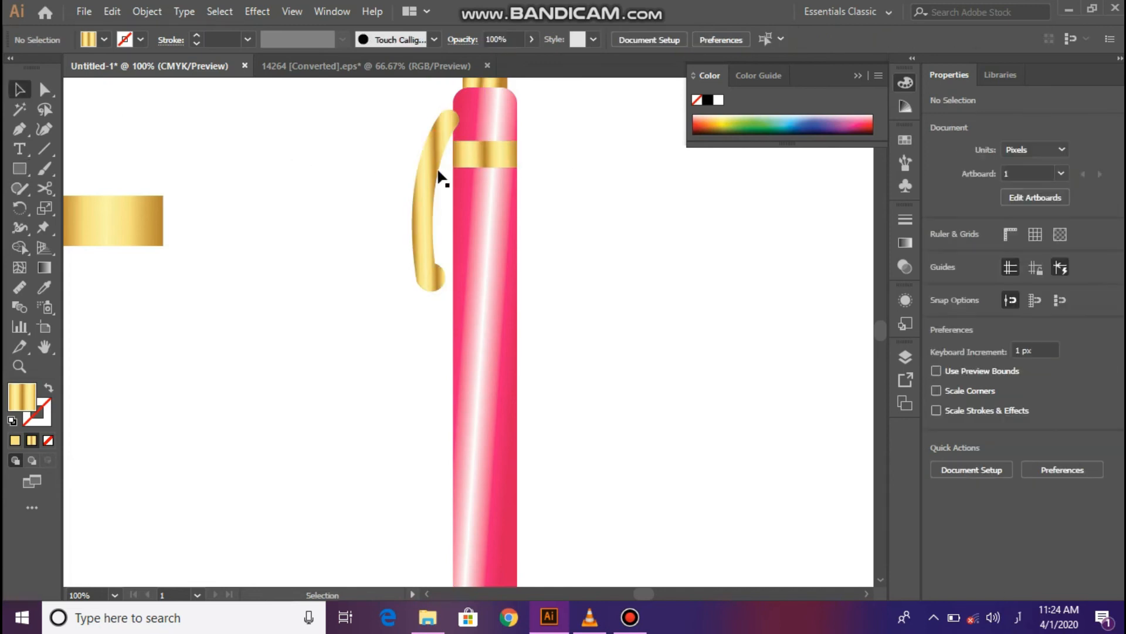
Move the clip down and slightly right so its upper end joins the gold band on the body
drag(428, 175, 427, 183)
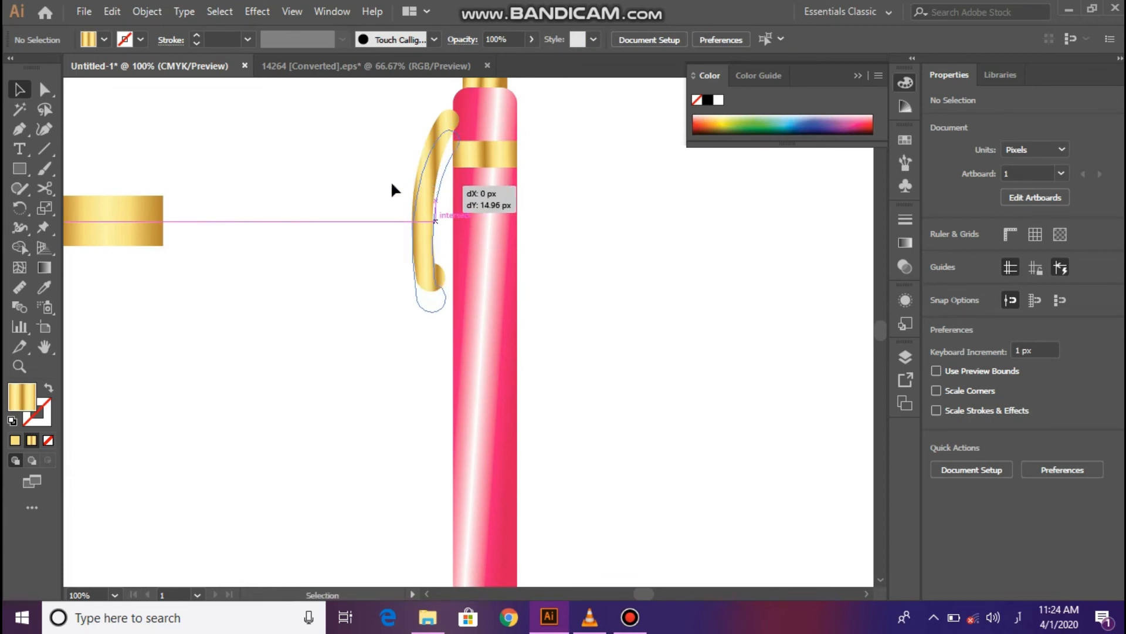
click(389, 180)
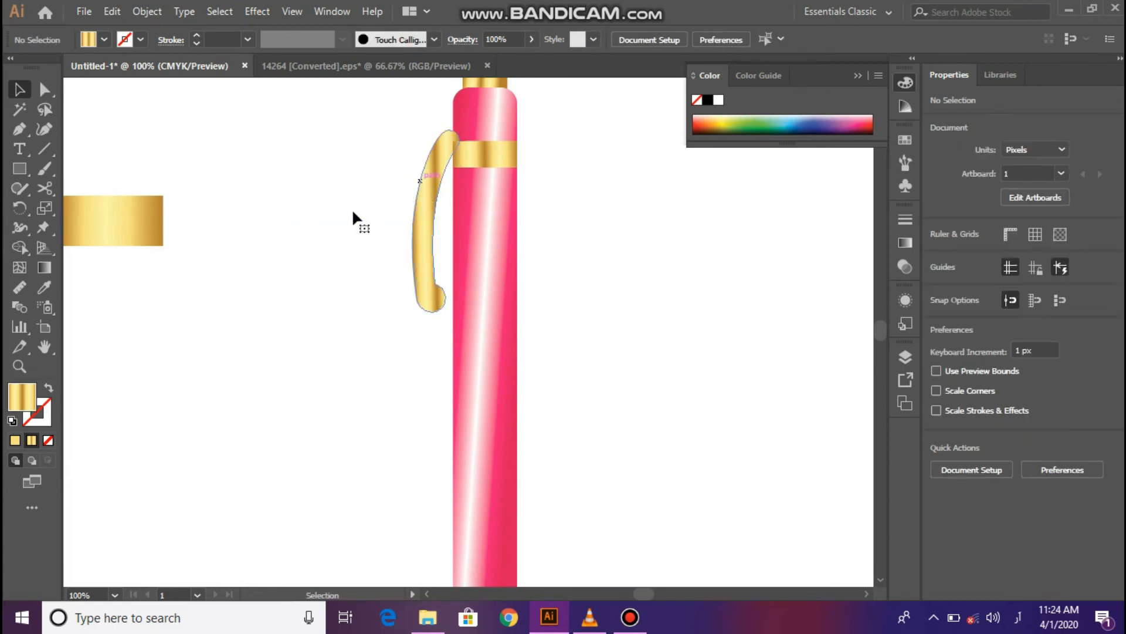
key(ctrl+z)
key(Down)
key(Down)
key(Down)
key(Down)
key(Down)
key(Down)
key(Down)
key(Down)
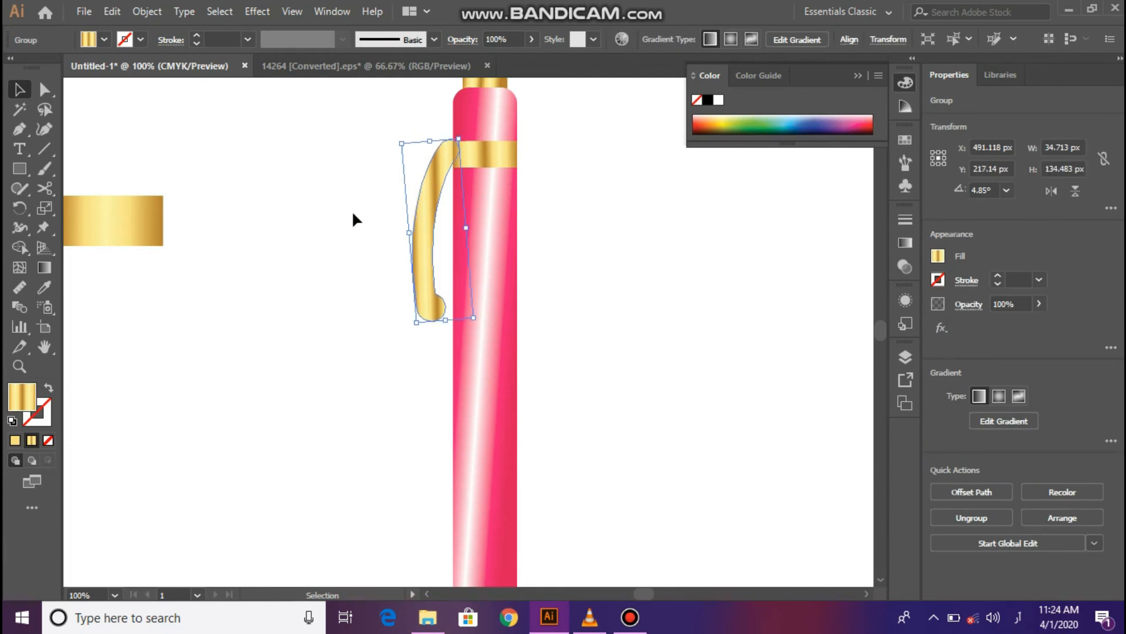
key(Right)
key(Right)
key(Right)
key(Right)
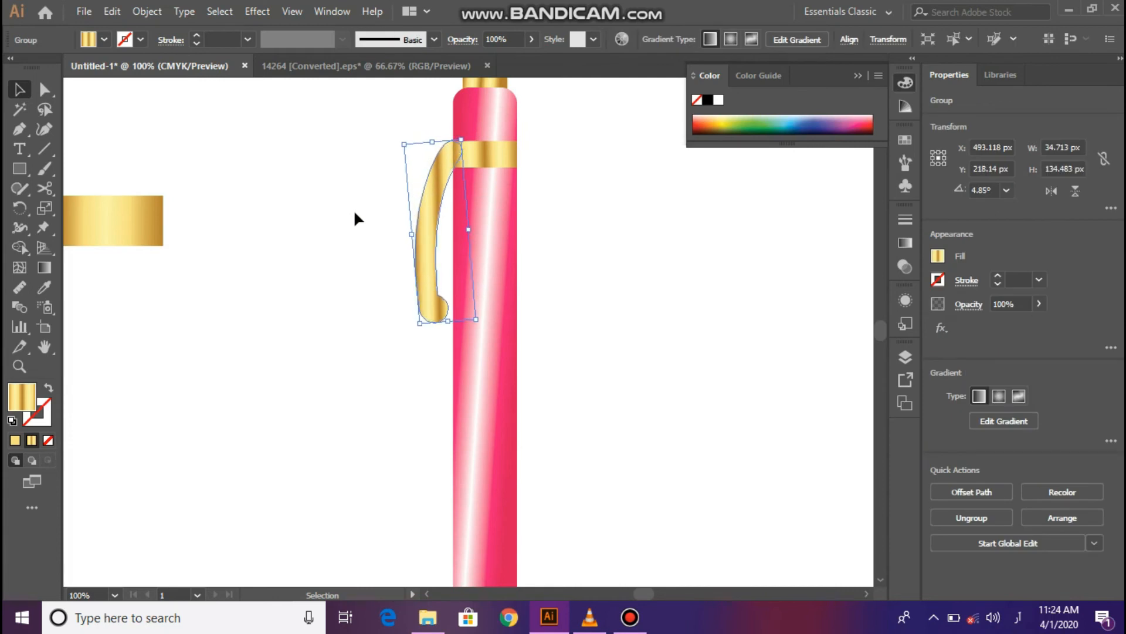
click(356, 222)
key(ctrl+minus)
key(ctrl+minus)
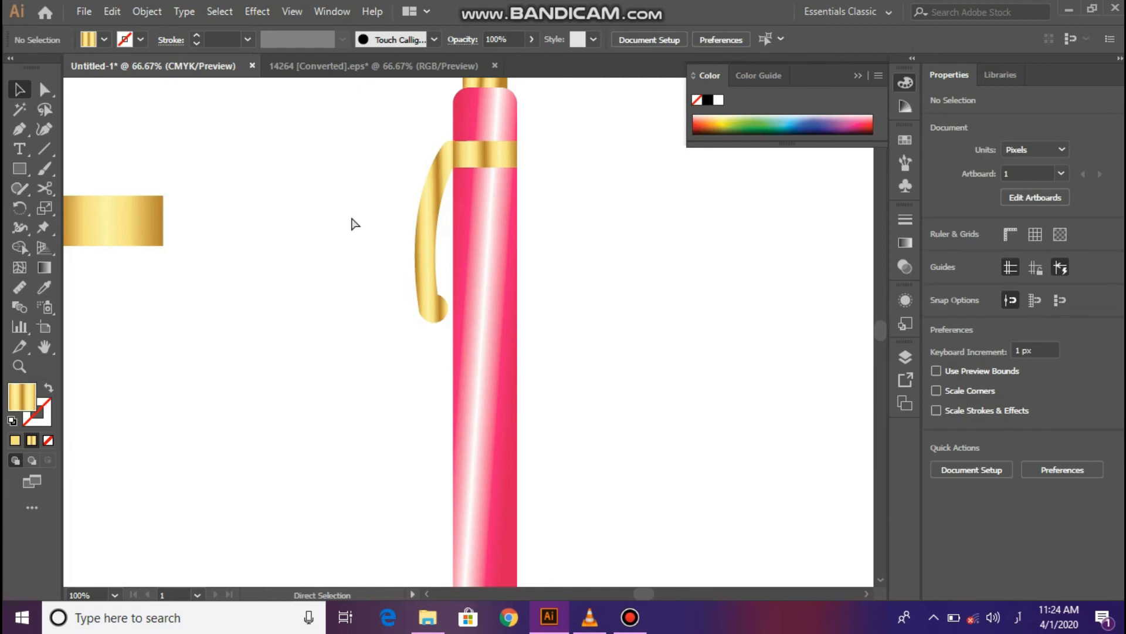
scroll(349, 212, down, 1)
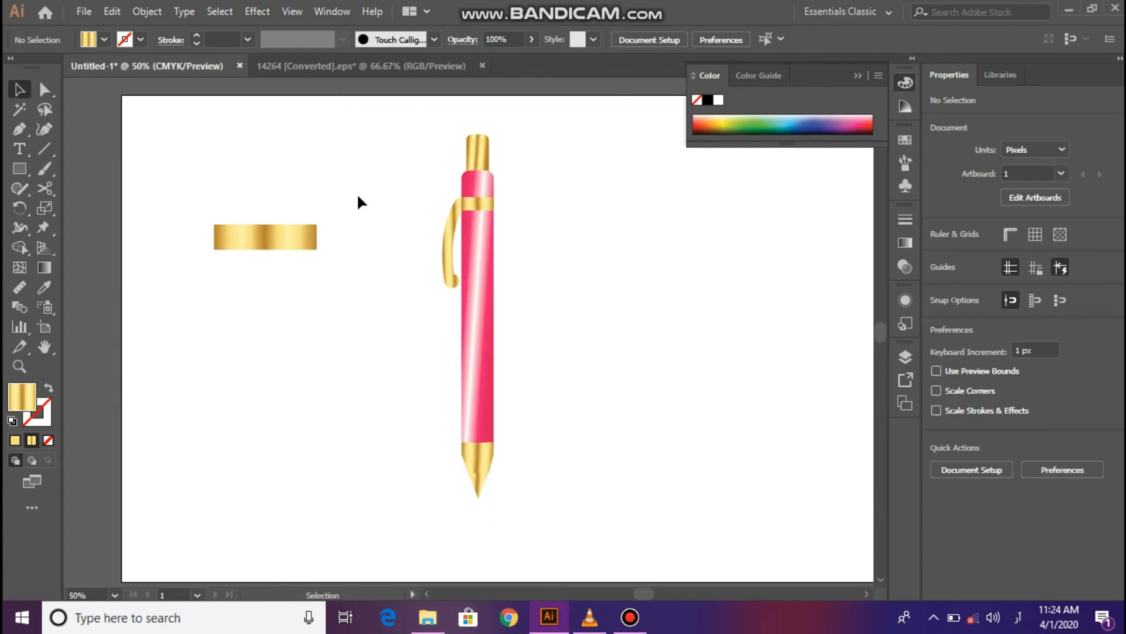
double_click(467, 199)
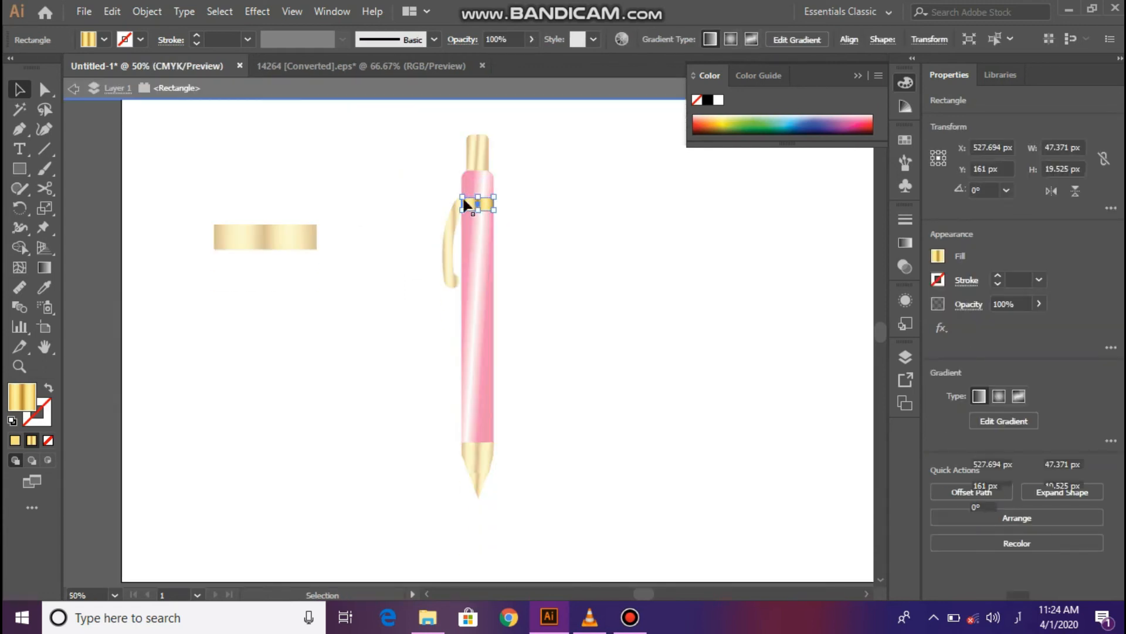
click(481, 201)
click(326, 205)
double_click(417, 202)
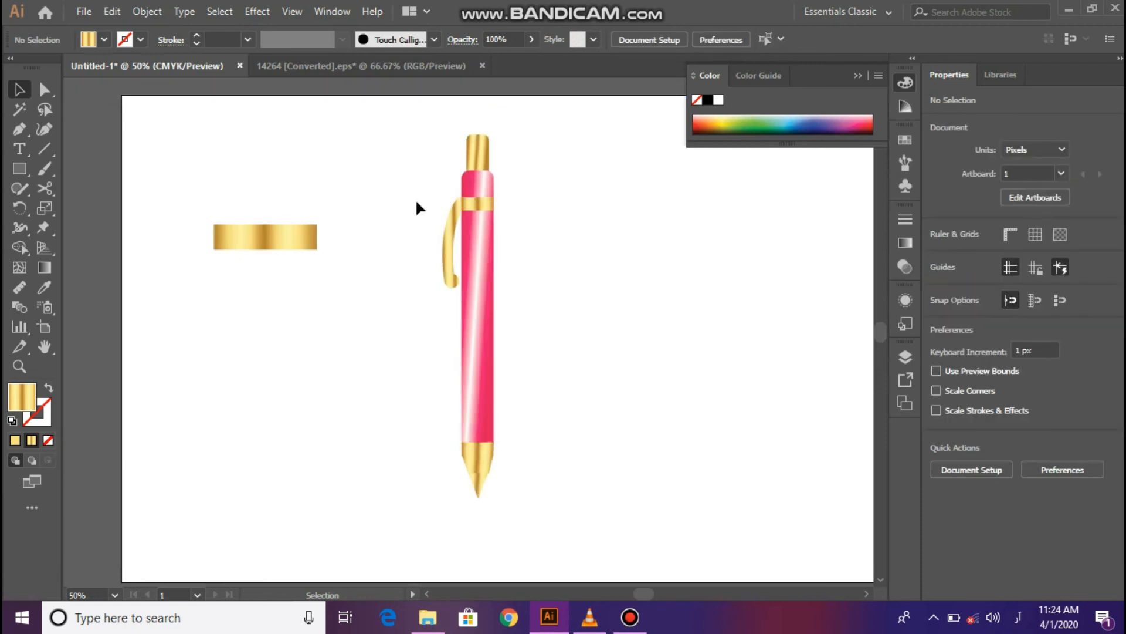
Move the clip and its gold band together up the pink body by about 21 px
shift+click(484, 200)
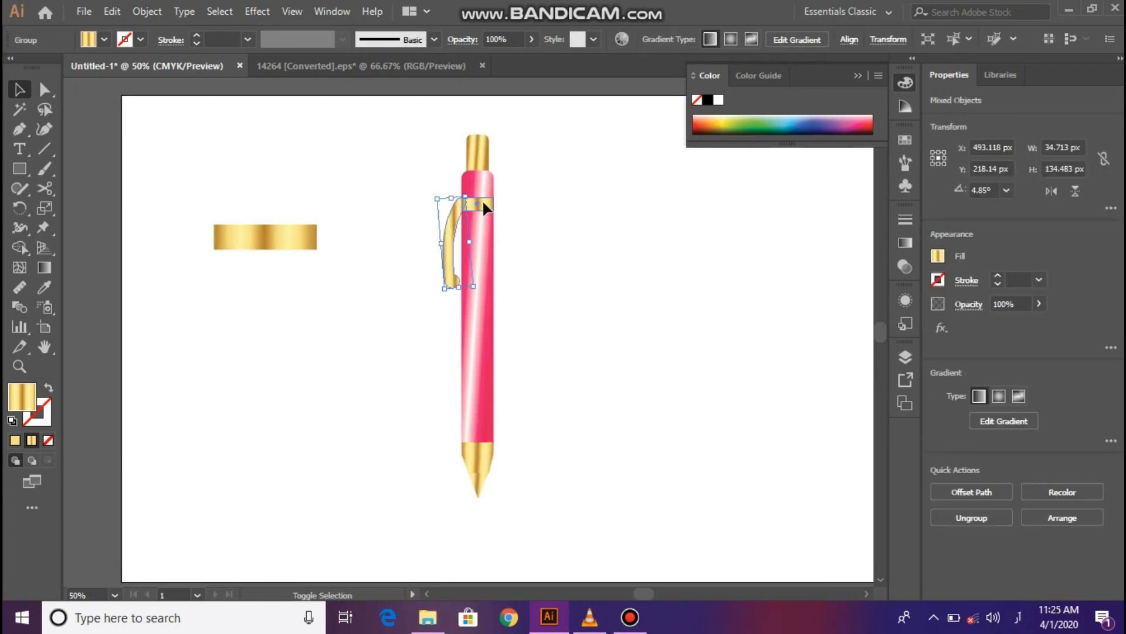
key(Up)
key(Up)
key(Up)
key(Up)
key(Up)
key(Up)
key(Up)
key(Up)
key(Up)
key(Up)
key(Up)
key(Up)
key(Up)
key(Up)
key(Up)
key(Up)
key(Up)
key(Up)
key(Up)
key(Up)
key(Up)
key(Up)
key(Up)
key(Up)
key(Up)
key(Up)
key(Up)
key(Up)
key(Up)
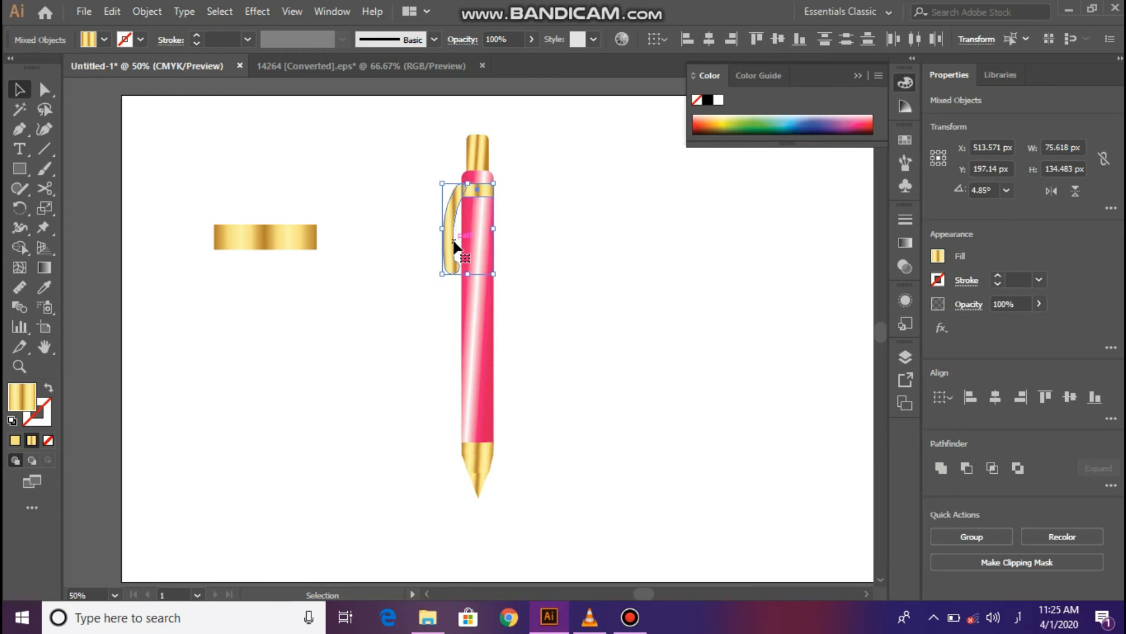
click(401, 263)
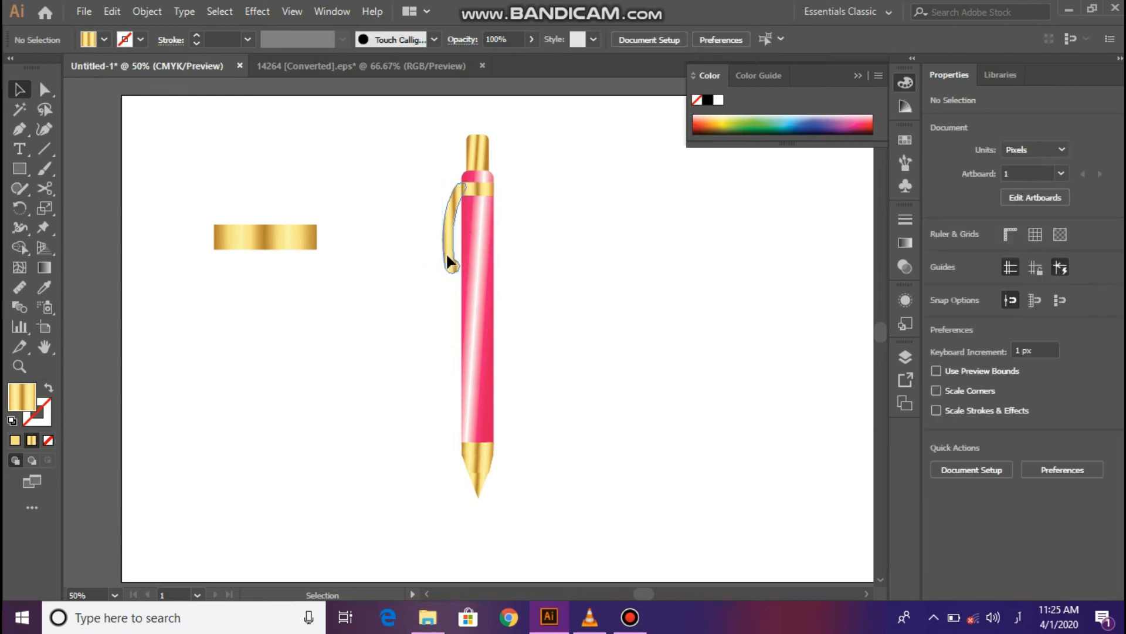
Try to scale down and narrow the gold clip beside the pink body, and undo the resizing
click(447, 257)
drag(461, 274, 470, 274)
click(404, 276)
key(a)
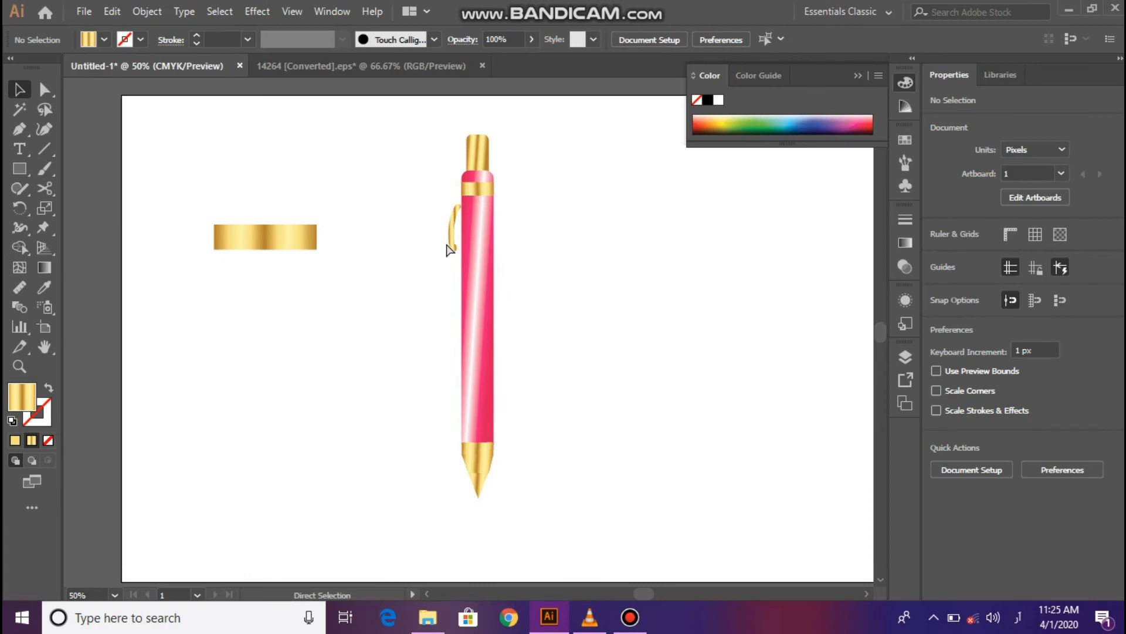
click(451, 244)
drag(467, 272, 459, 260)
drag(440, 208, 446, 208)
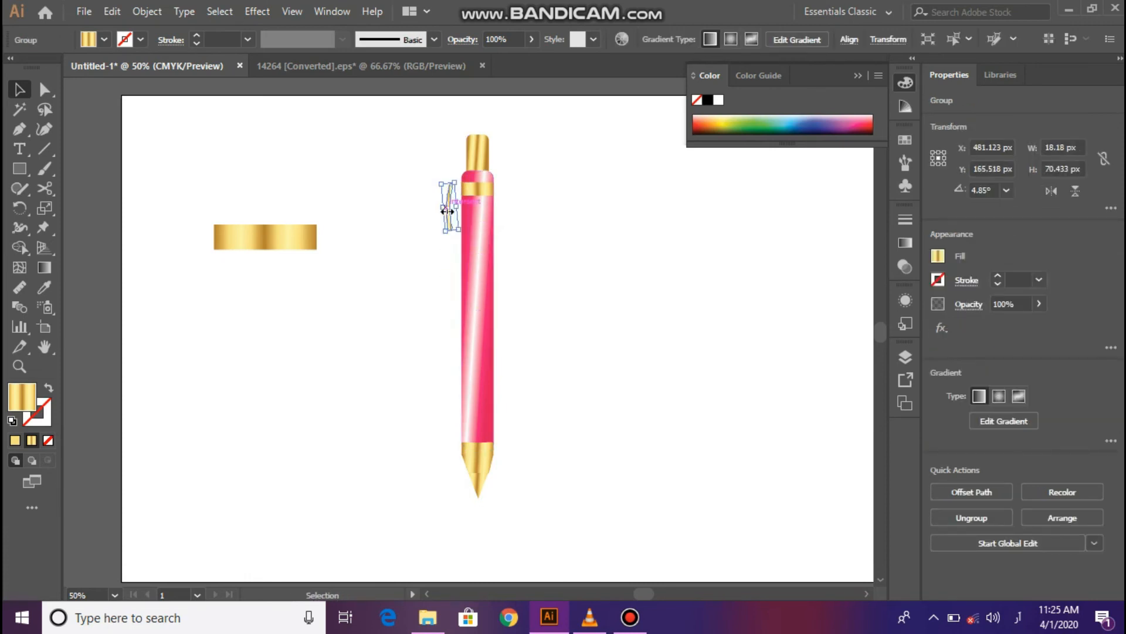
key(ctrl+z)
key(ctrl+z)
click(398, 265)
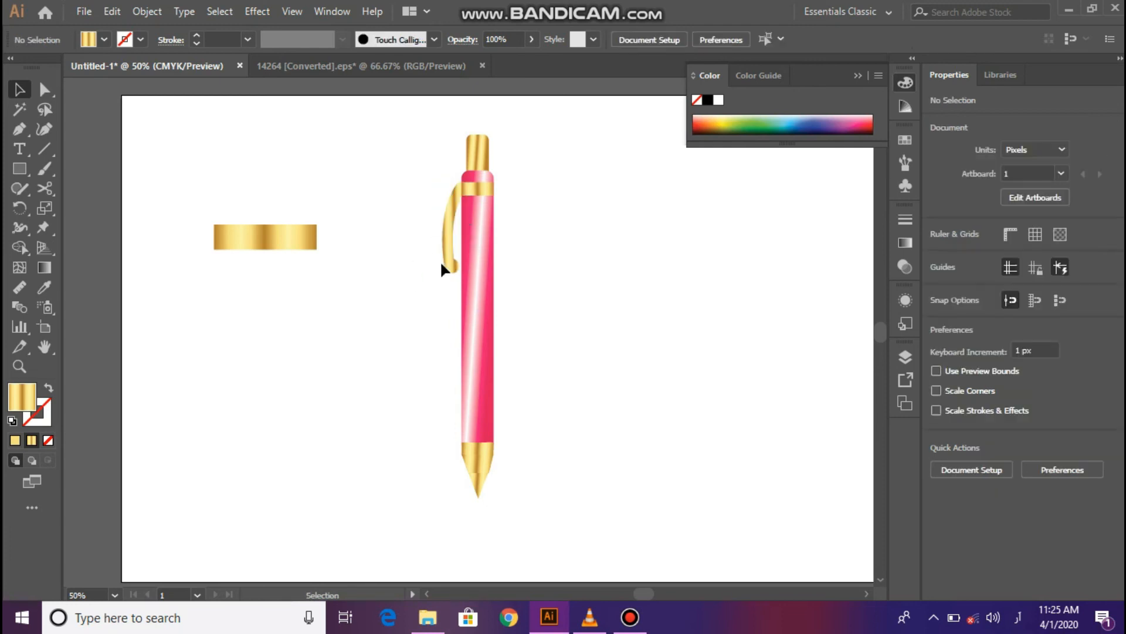
Draw a gold rectangular band about 47 px wide across the lower part of the pink body
click(16, 167)
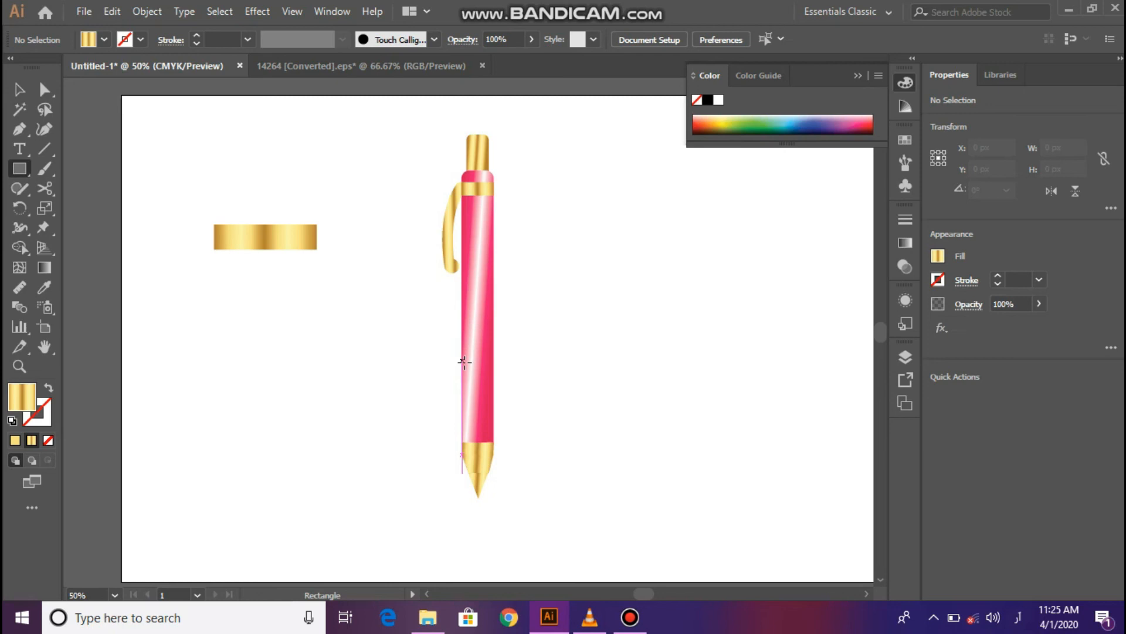
drag(462, 362, 494, 370)
key(ctrl+z)
key(c)
key(v)
click(569, 373)
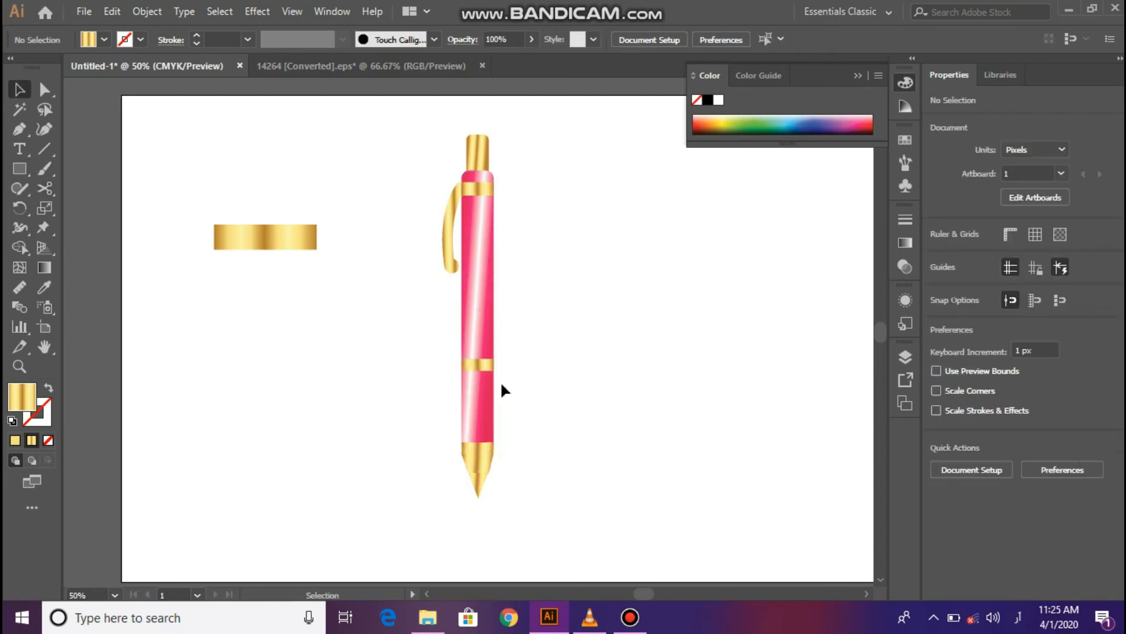
Thin the lower band to about 8.5 px high and duplicate it downward to make four evenly spaced bands
click(478, 367)
drag(477, 369, 487, 373)
key(ctrl+d)
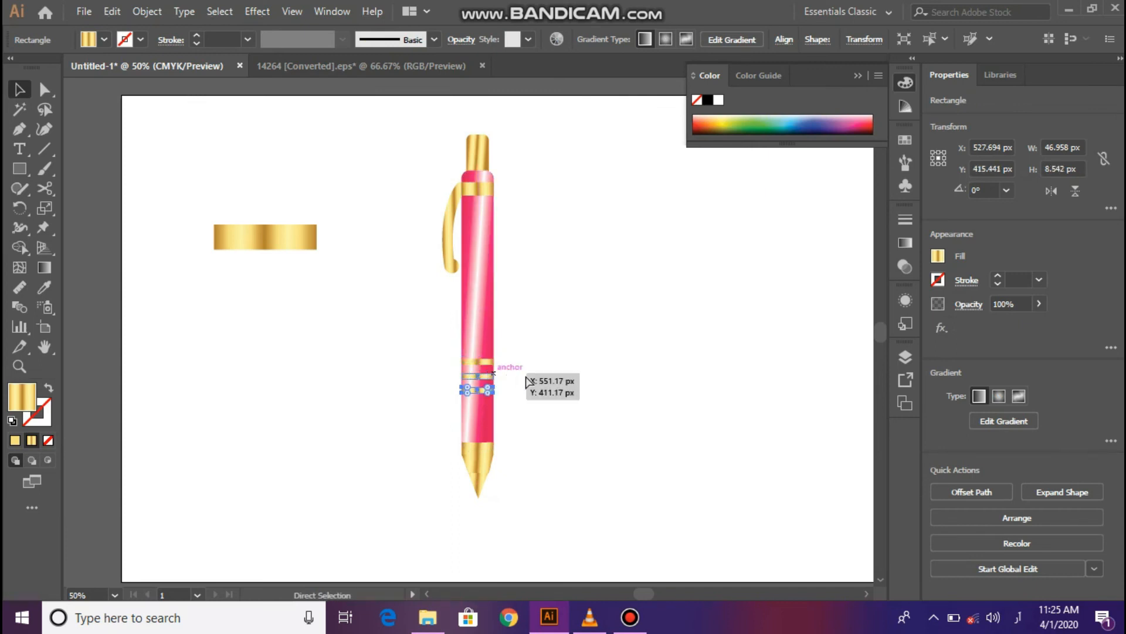
key(ctrl+d)
click(540, 376)
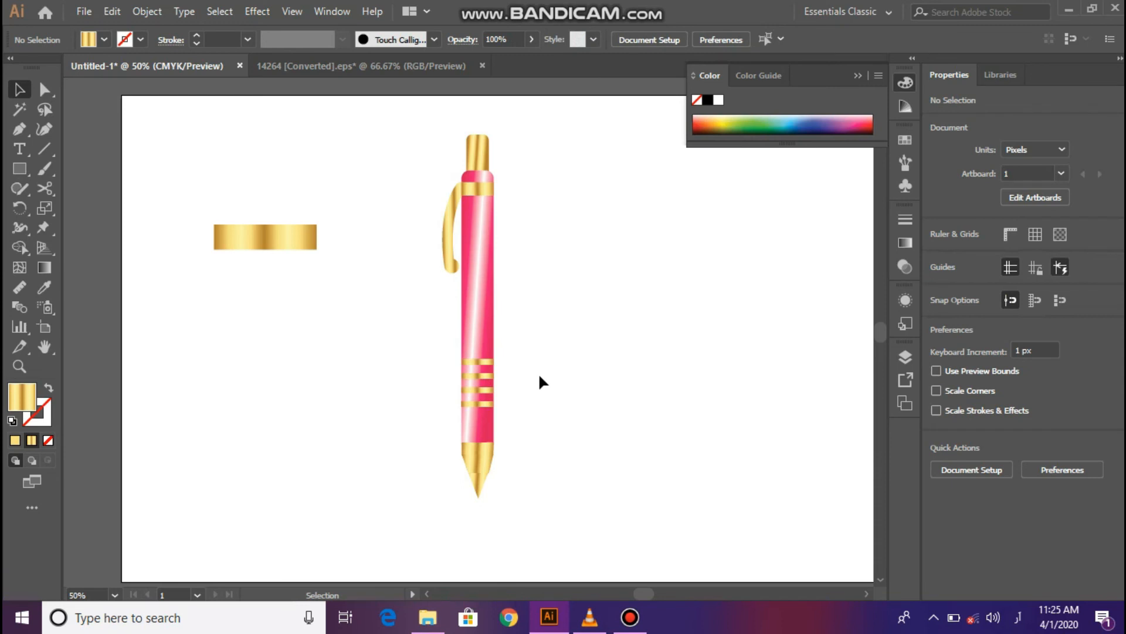
right_click(531, 378)
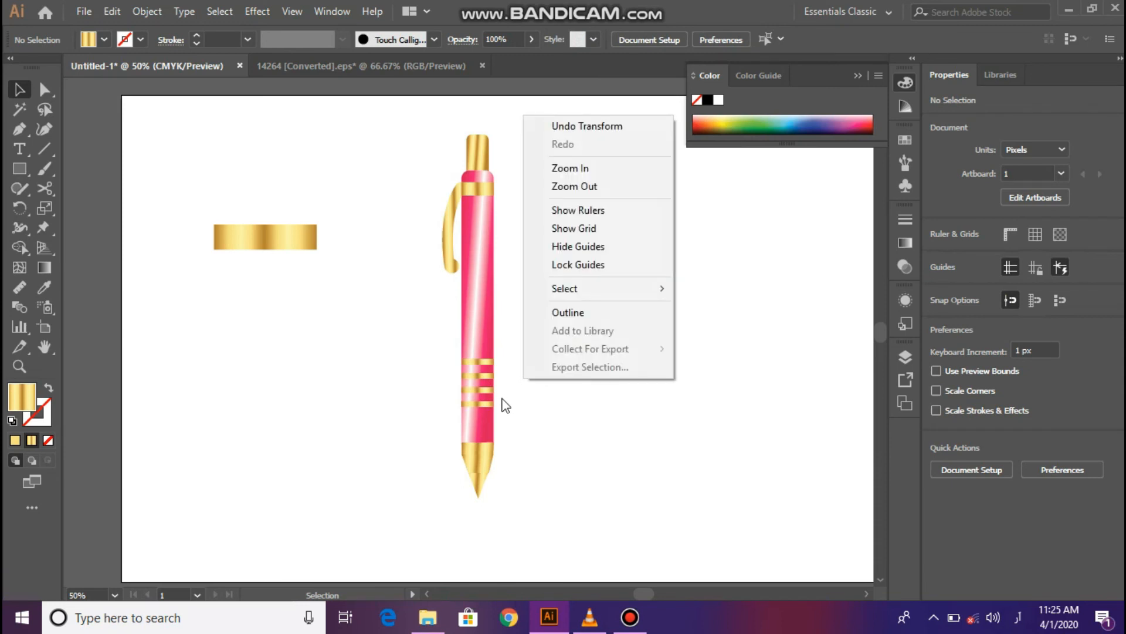
Redraw the gold gradient of the pen's top button as a wider, slightly downward-slanting diagonal across it
click(570, 431)
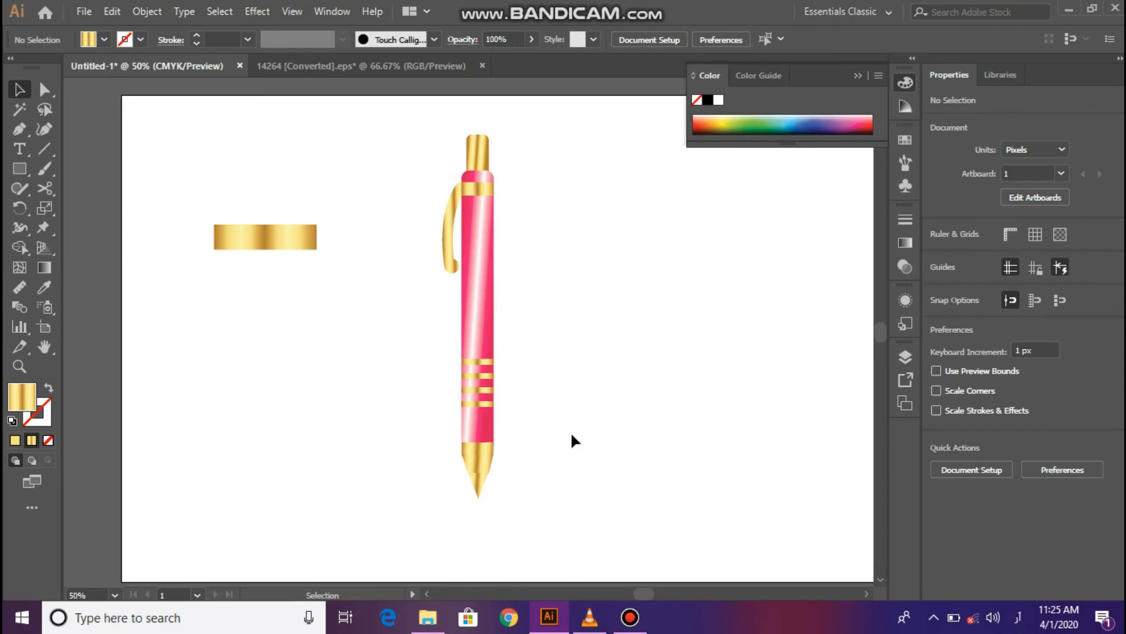
key(ctrl+0)
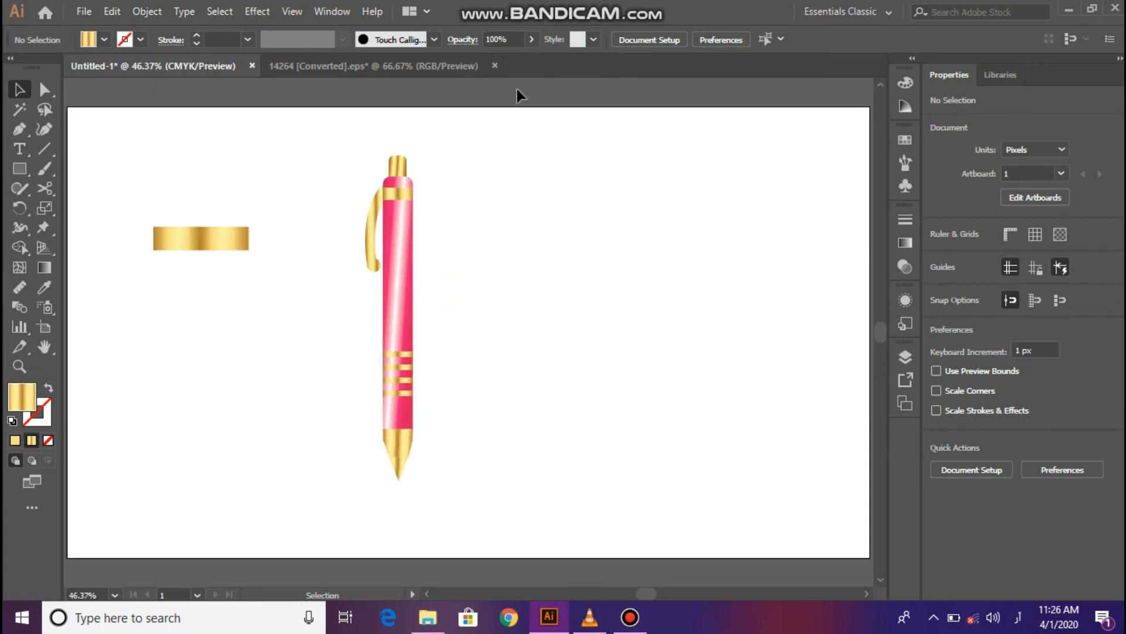
click(400, 168)
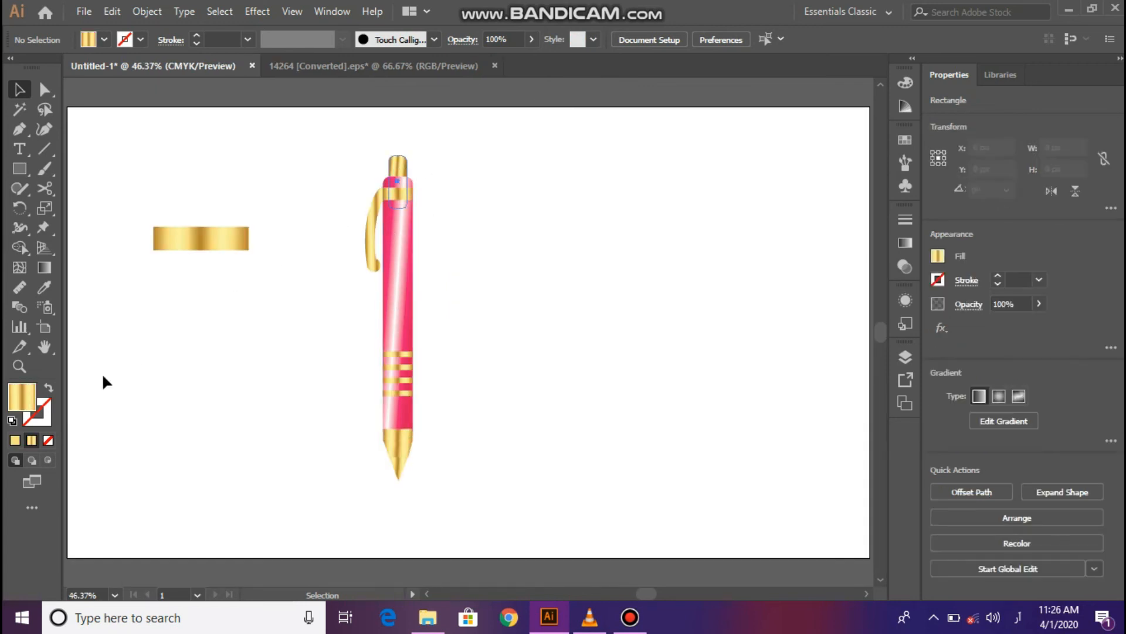
click(50, 269)
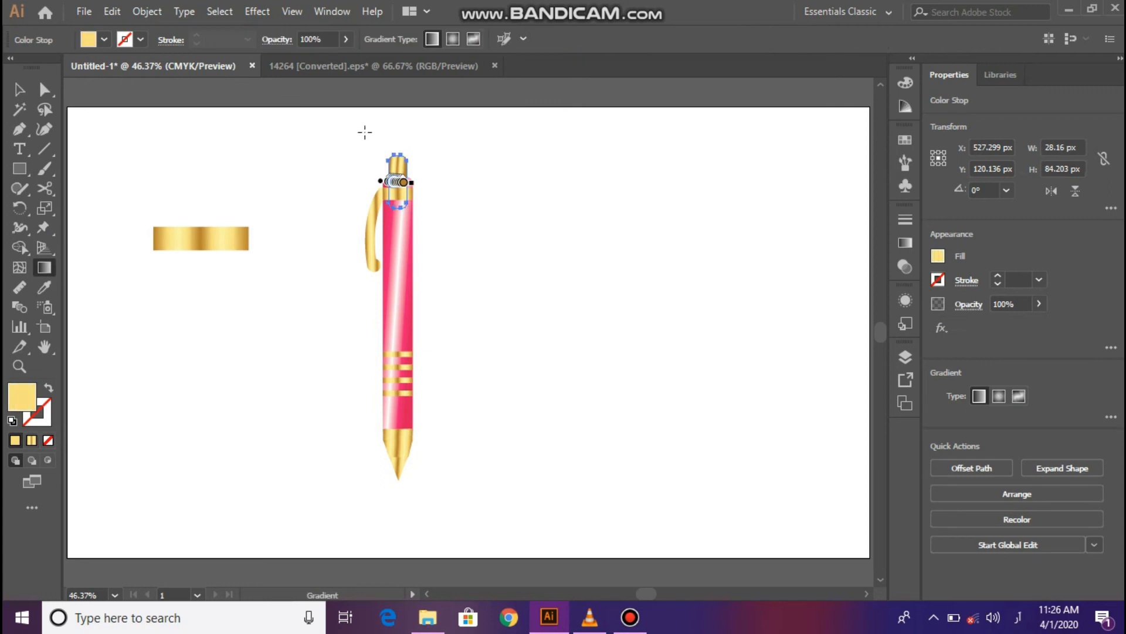
drag(380, 156, 439, 178)
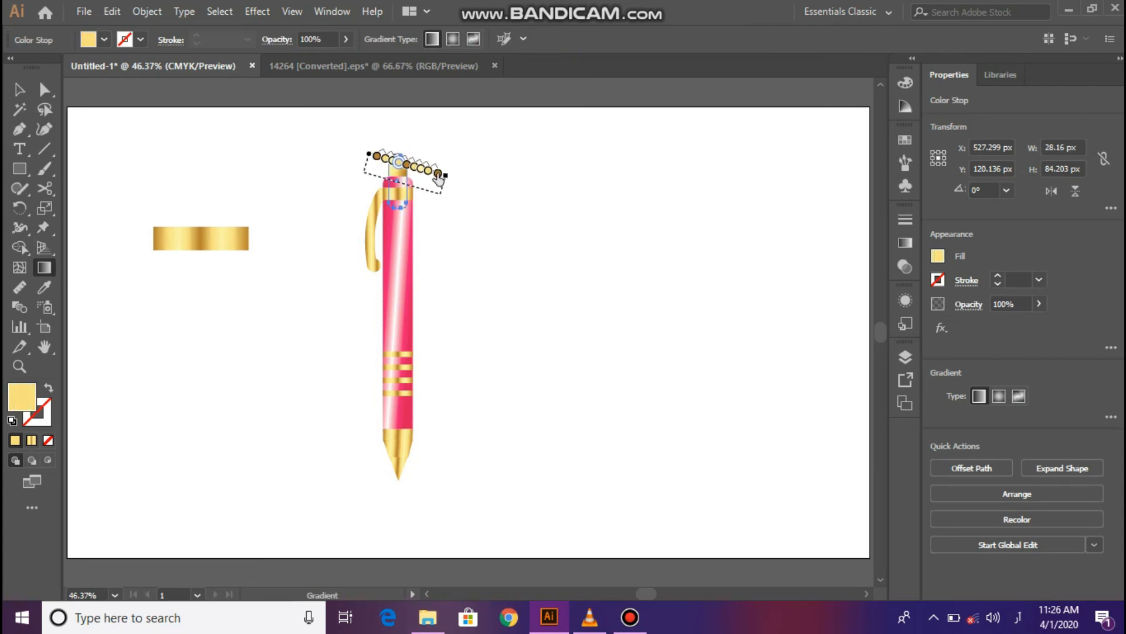
key(v)
click(316, 227)
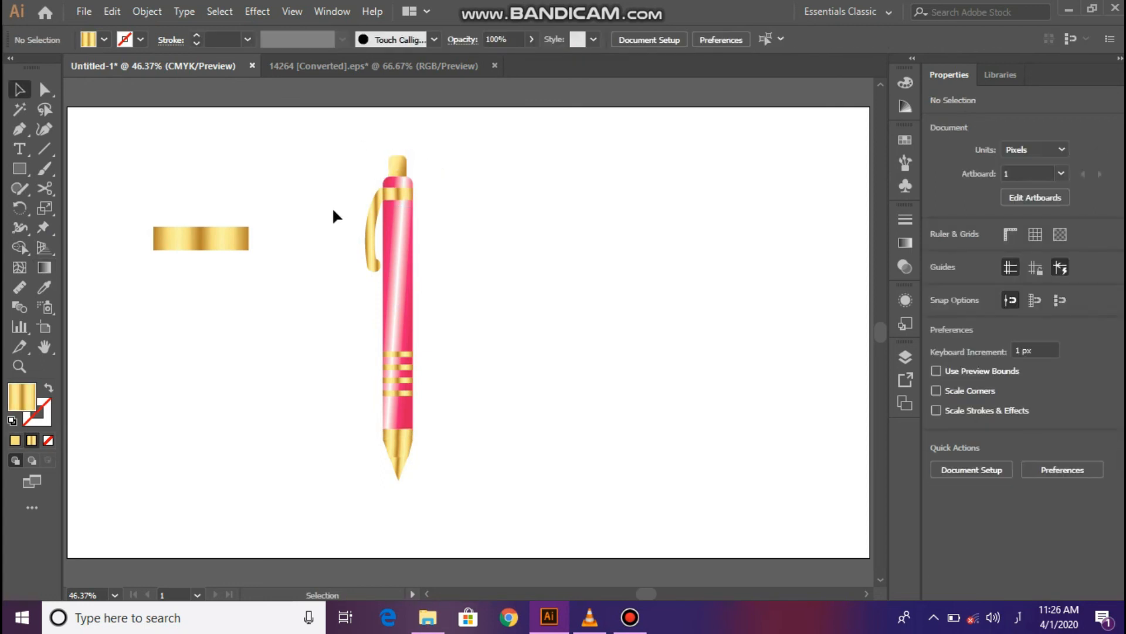
Move the gold sample rectangle to the artboard's upper-left edge and tilt the whole pen about 12° clockwise
drag(237, 248, 150, 163)
drag(325, 130, 373, 483)
Duplicate the tilted pen into a row of four, each copy about 110 px to the right and 20 px lower
drag(396, 309, 474, 331)
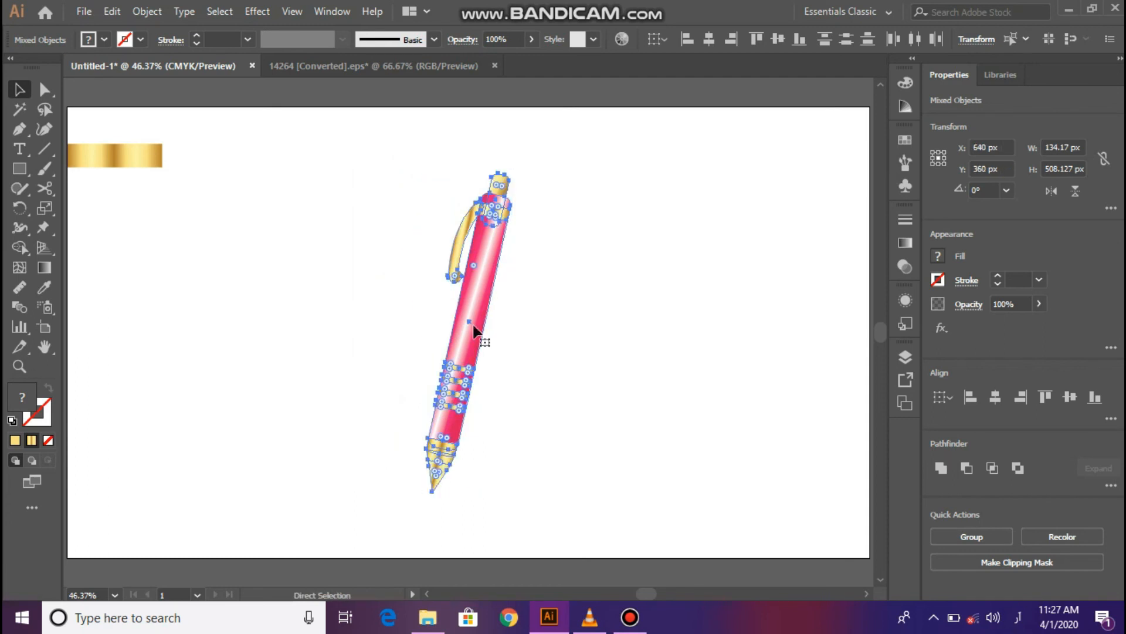
key(ctrl+z)
drag(410, 310, 478, 322)
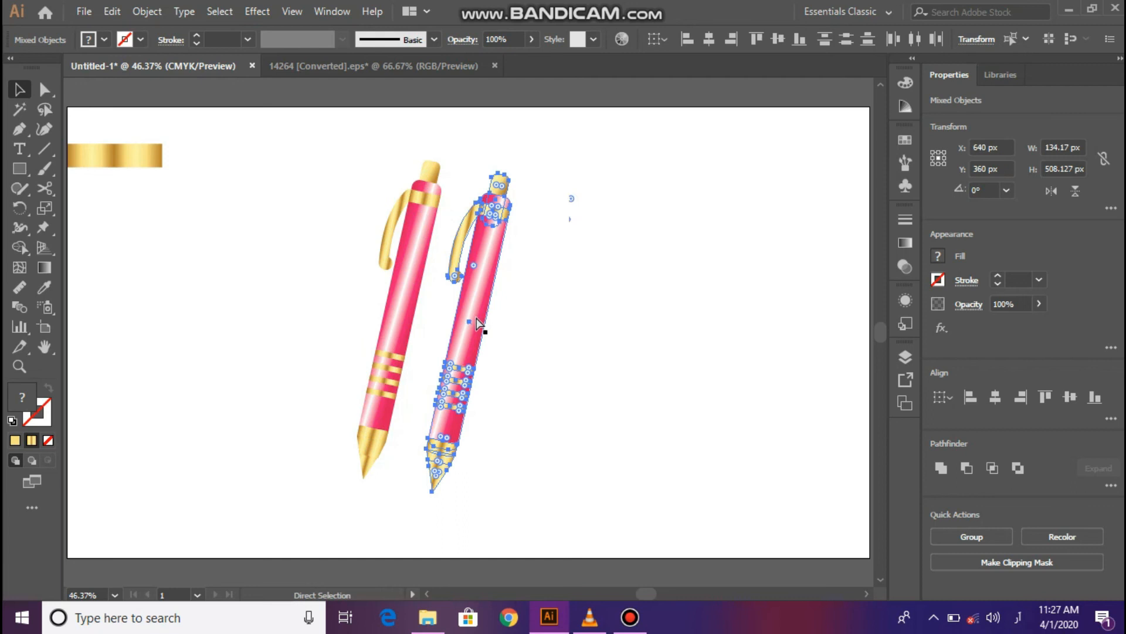
key(ctrl+d)
key(ctrl+d)
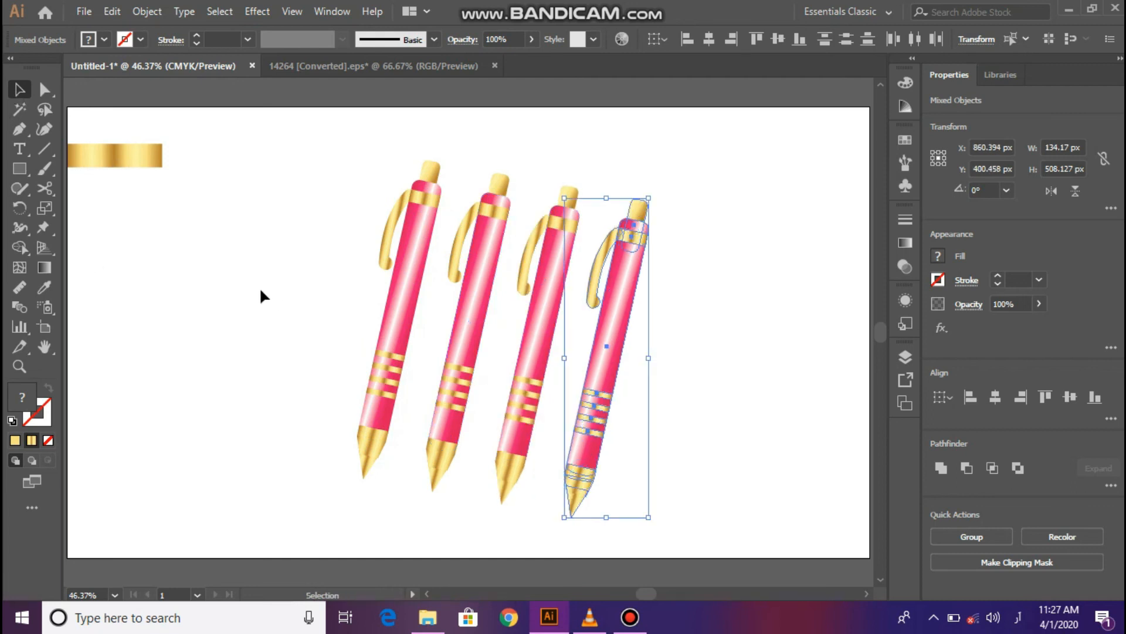
click(260, 286)
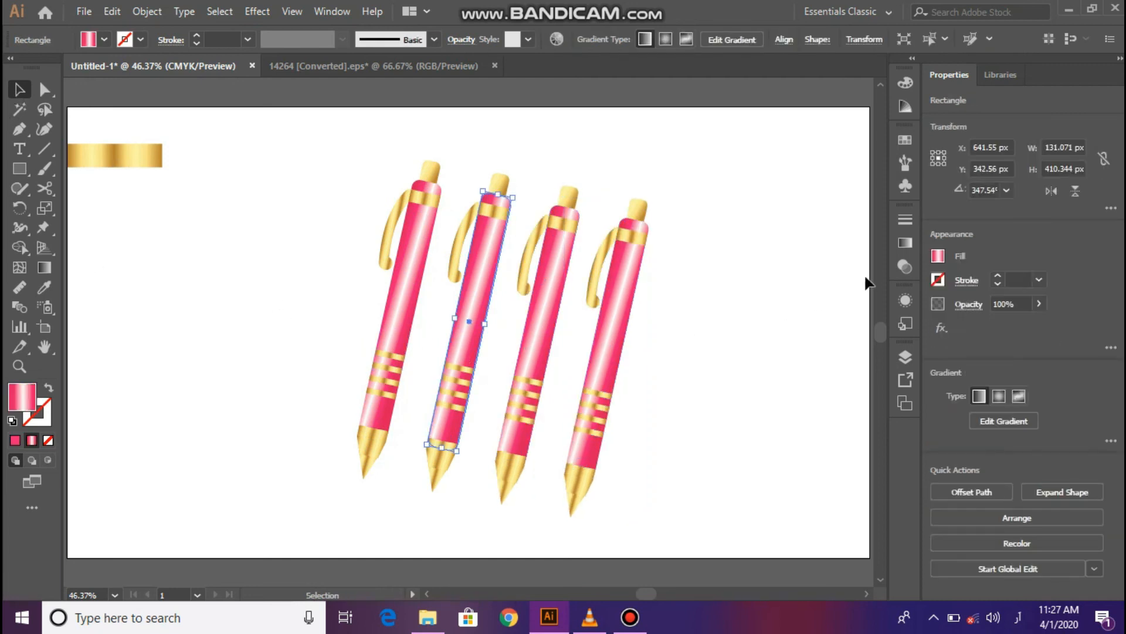
Recolour the first two gradient stops of the second pen's body to dark navy and blue
click(904, 245)
click(711, 366)
double_click(711, 366)
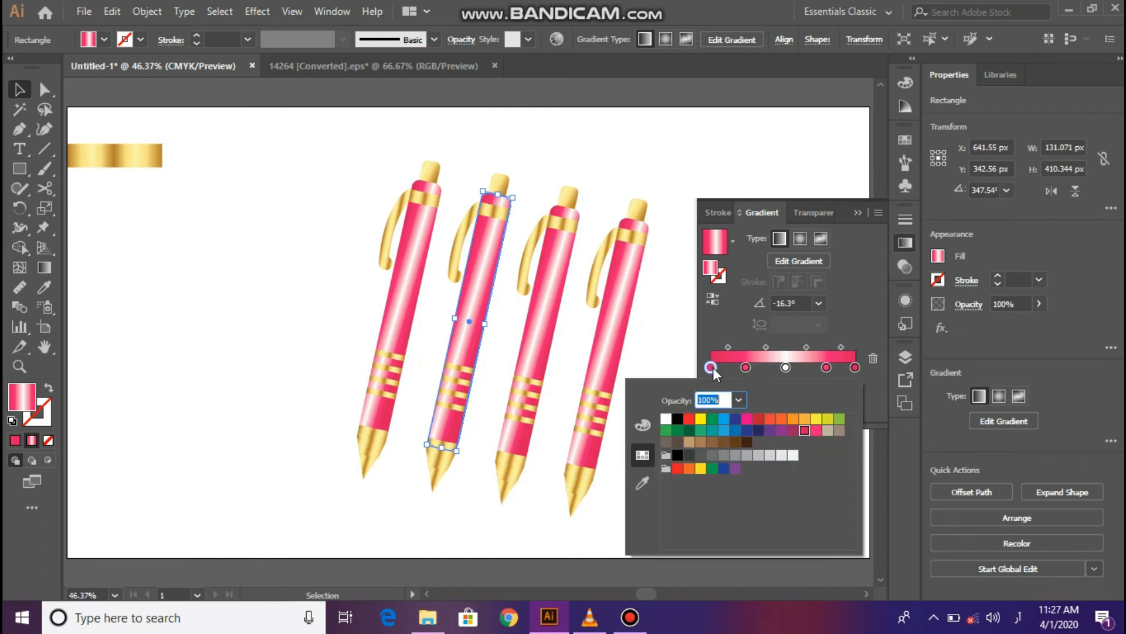
click(758, 430)
click(746, 367)
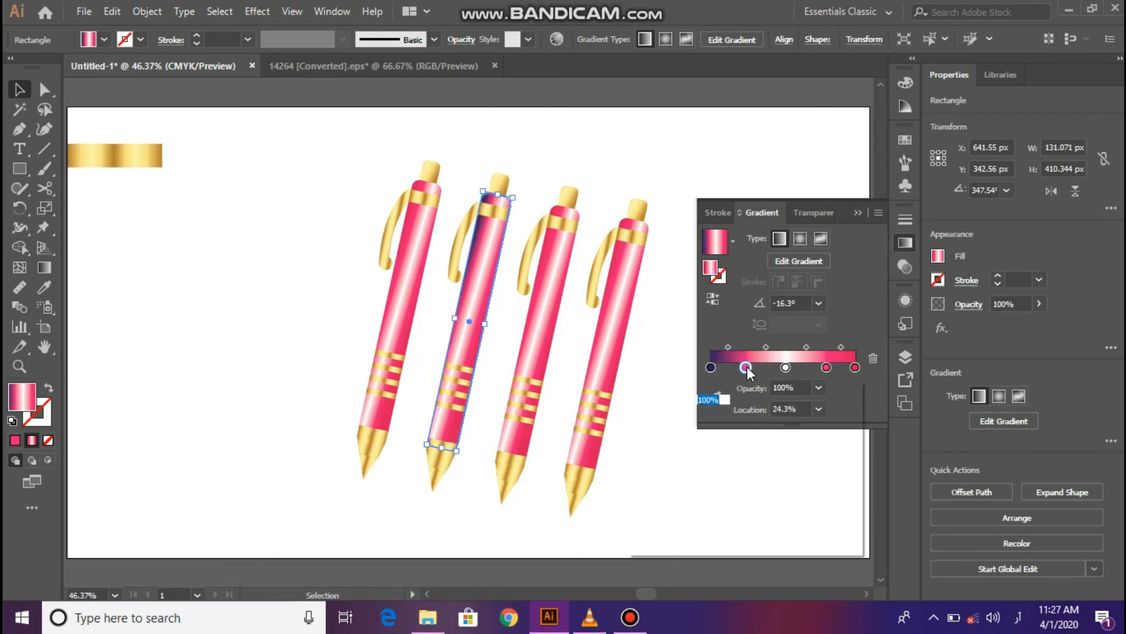
double_click(746, 367)
click(738, 424)
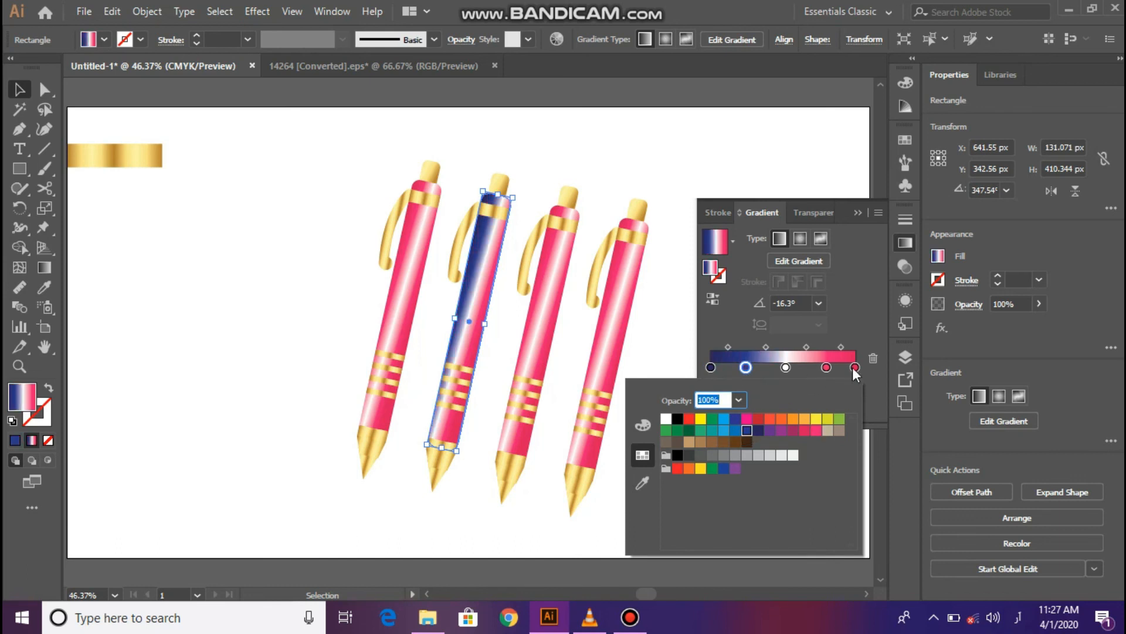
Recolour the second pen body's last gradient stop to dark navy and the one before it to blue
click(855, 367)
double_click(855, 367)
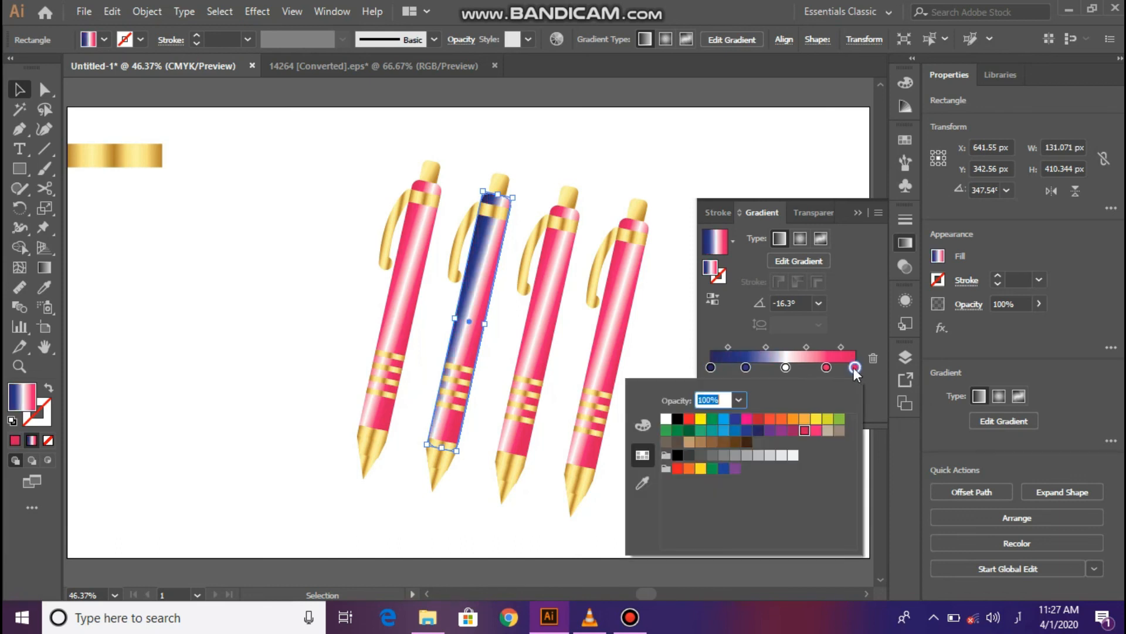
click(758, 431)
click(826, 367)
double_click(826, 368)
click(748, 430)
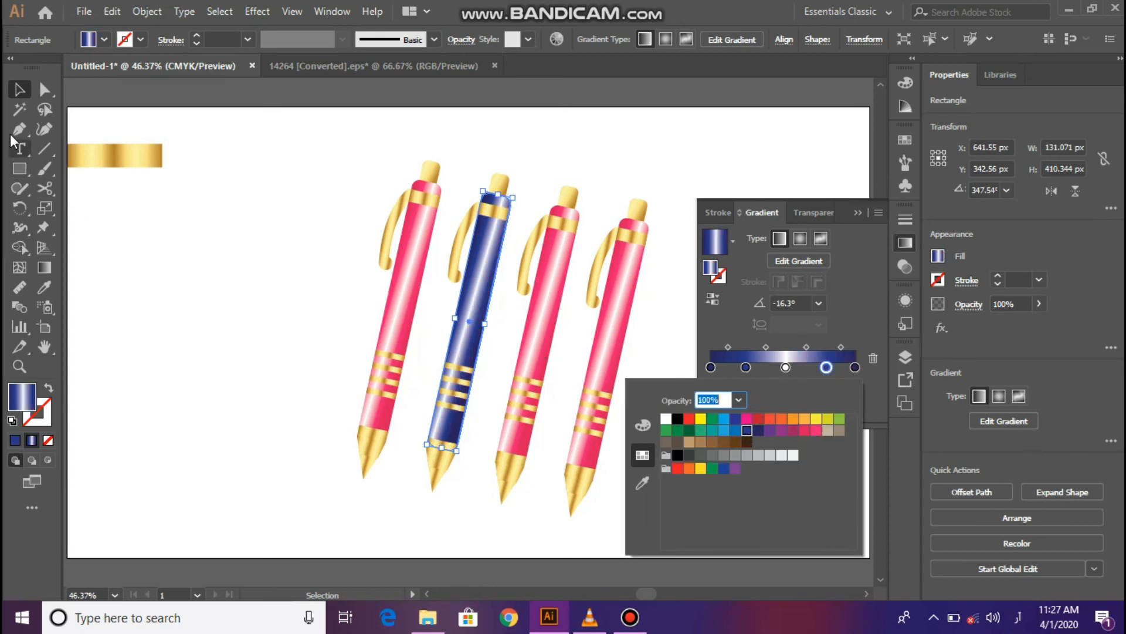
click(288, 270)
Recolour the first two gradient stops of the third pen's body to dark green and medium green
click(536, 336)
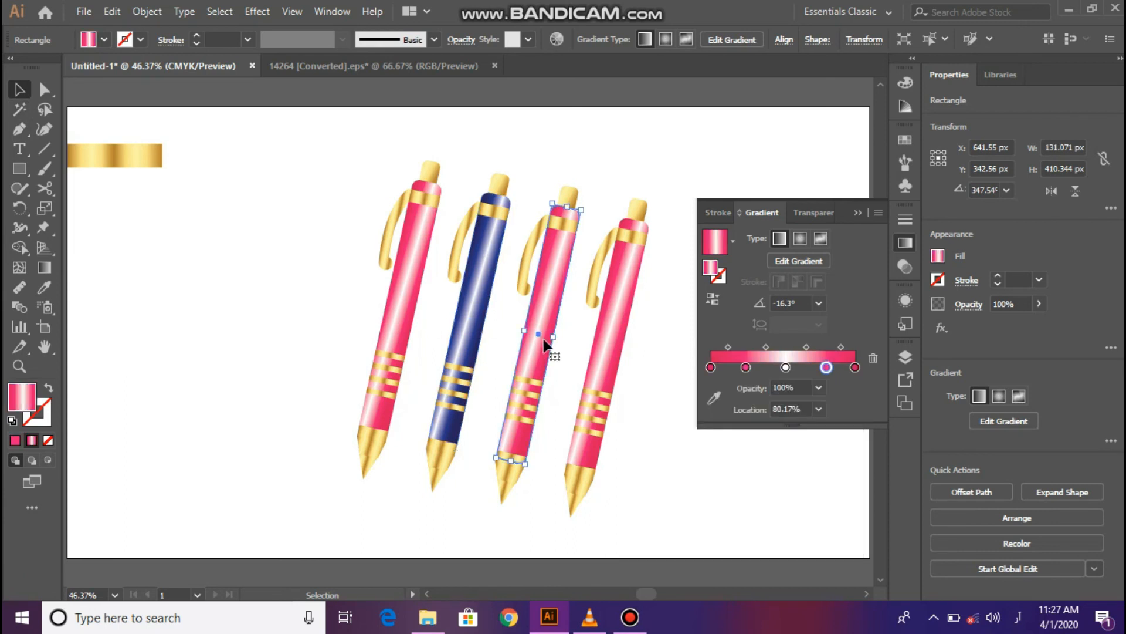
double_click(711, 368)
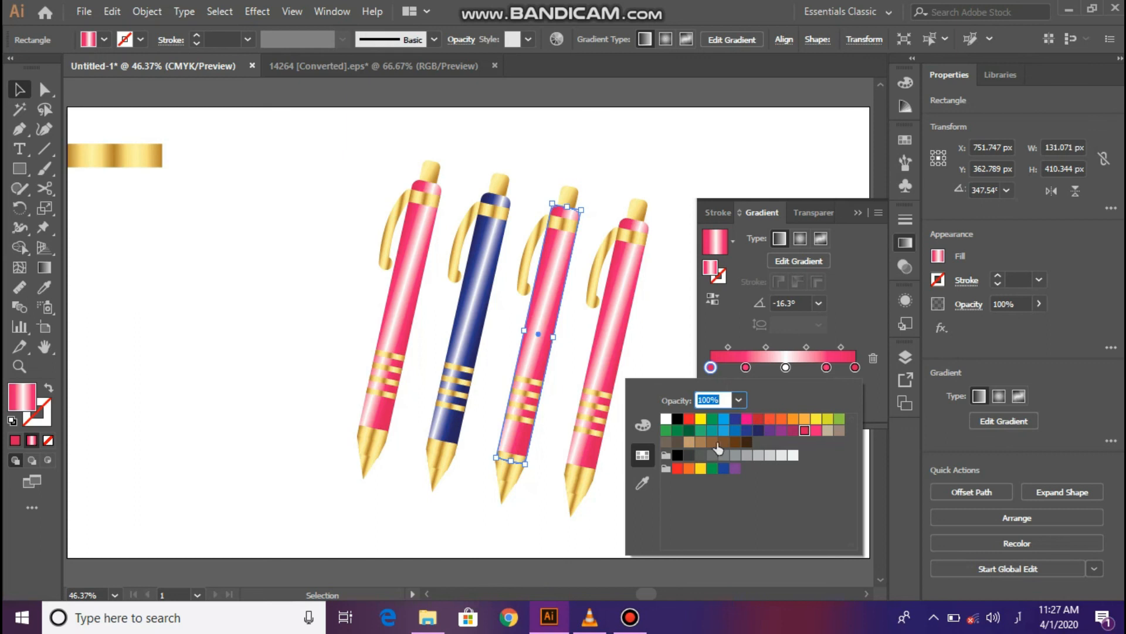
click(690, 432)
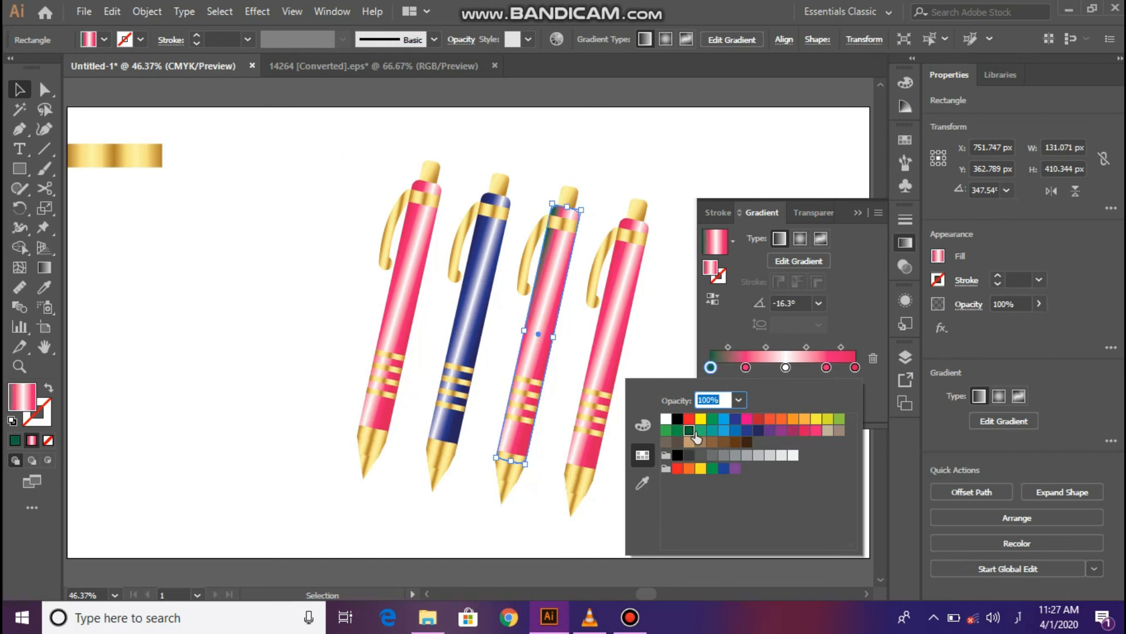
click(747, 368)
double_click(746, 368)
click(676, 433)
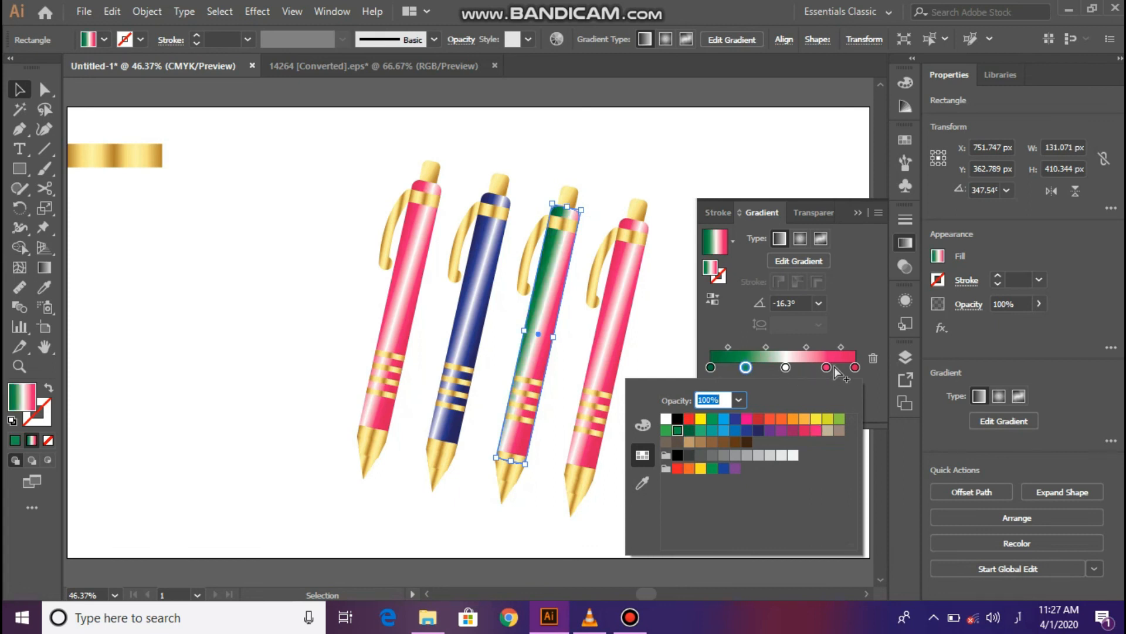
Recolour the third pen body's last gradient stop to dark green and the one before it to medium green
double_click(855, 368)
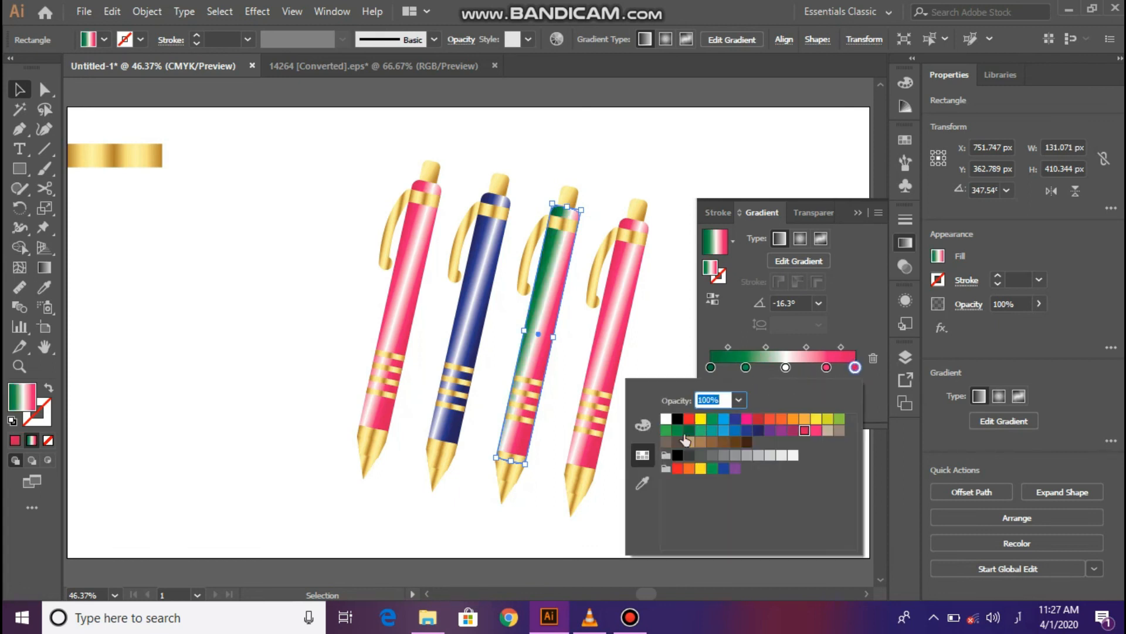
click(689, 431)
double_click(826, 367)
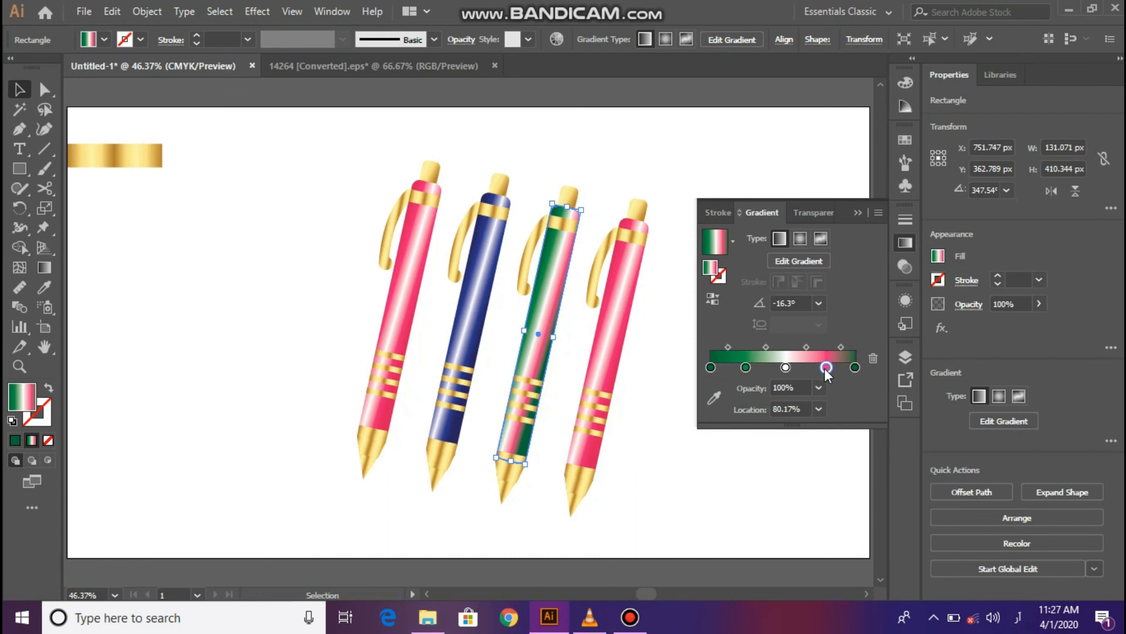
click(677, 432)
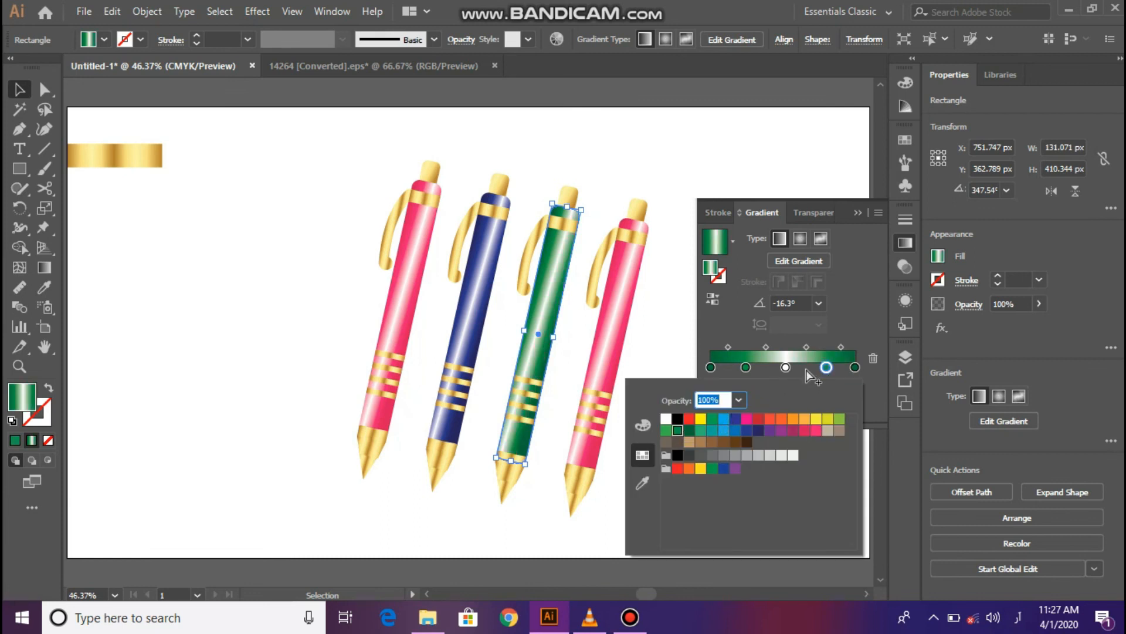
click(852, 307)
Recolour the first two gradient stops of the fourth pen's body to dark red and orange-red
click(620, 373)
double_click(711, 368)
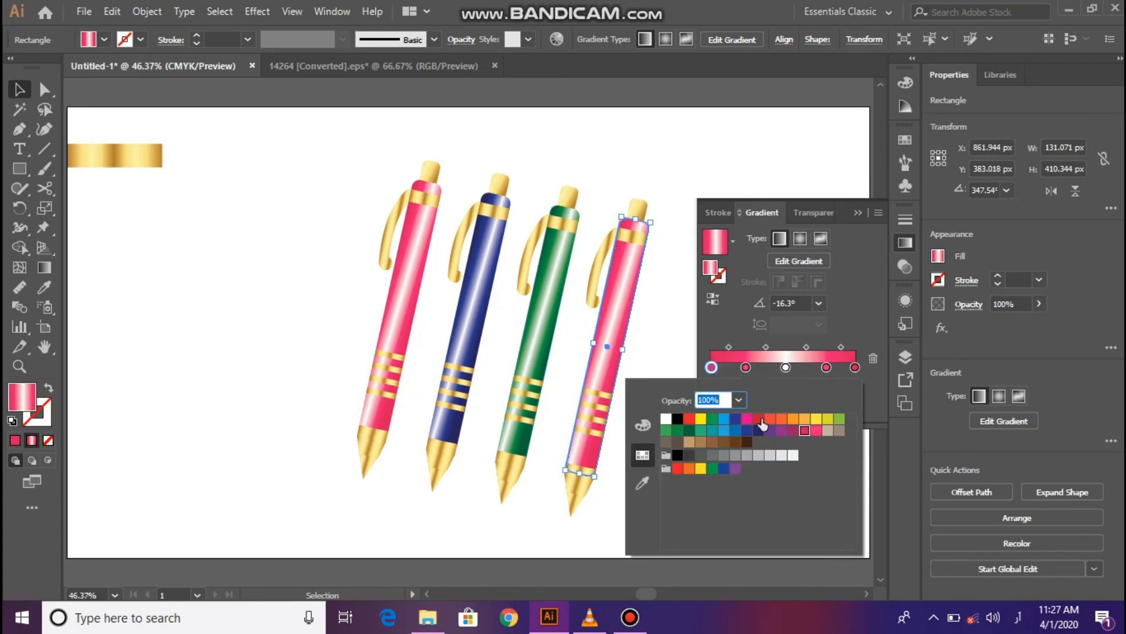
click(746, 367)
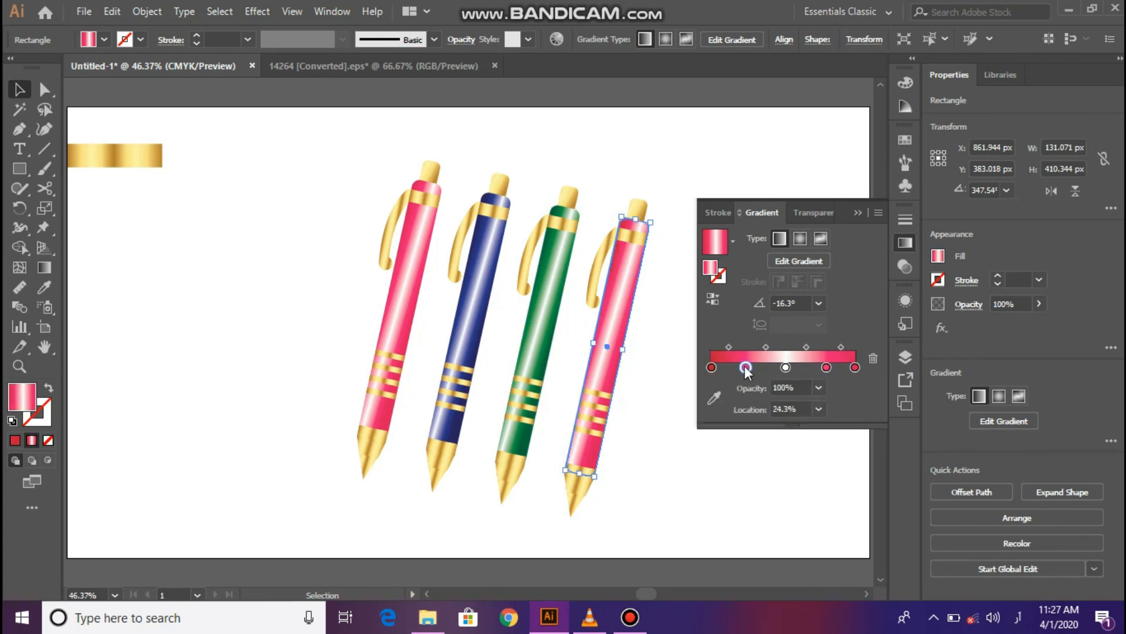
double_click(746, 368)
click(769, 417)
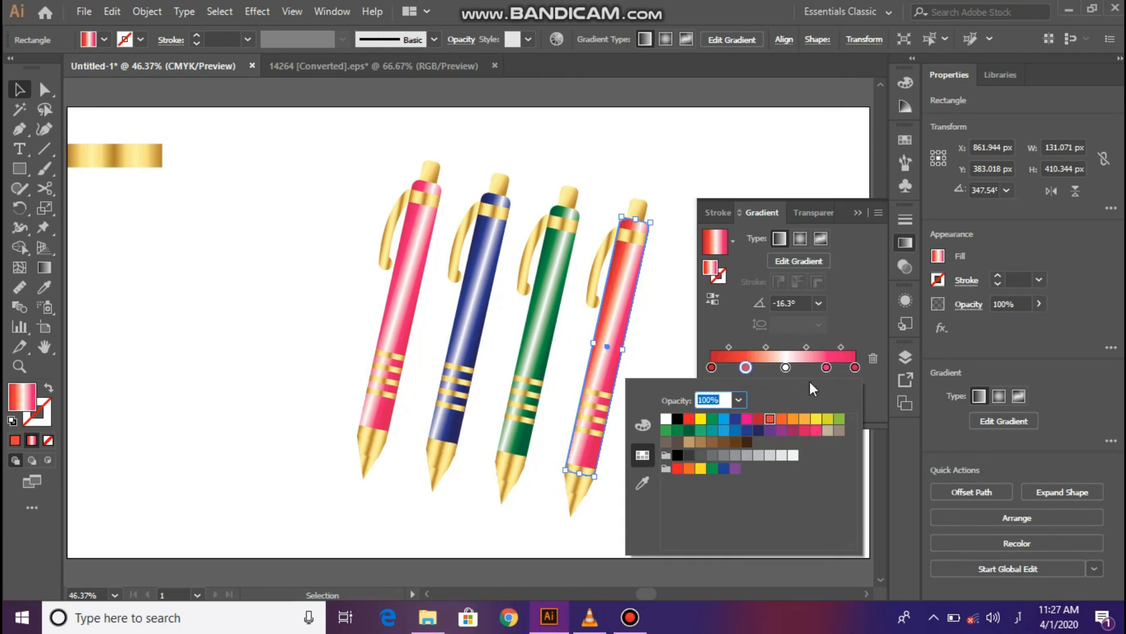
Recolour the fourth pen body's last gradient stop to dark red and the one before it to orange-red
click(855, 367)
click(855, 368)
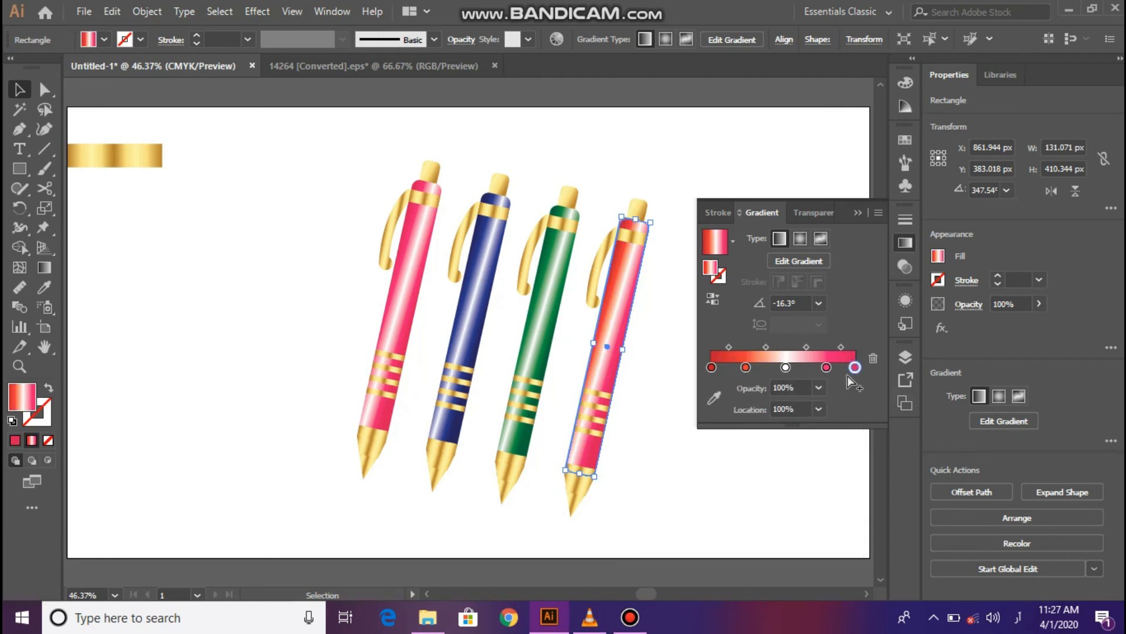
double_click(855, 367)
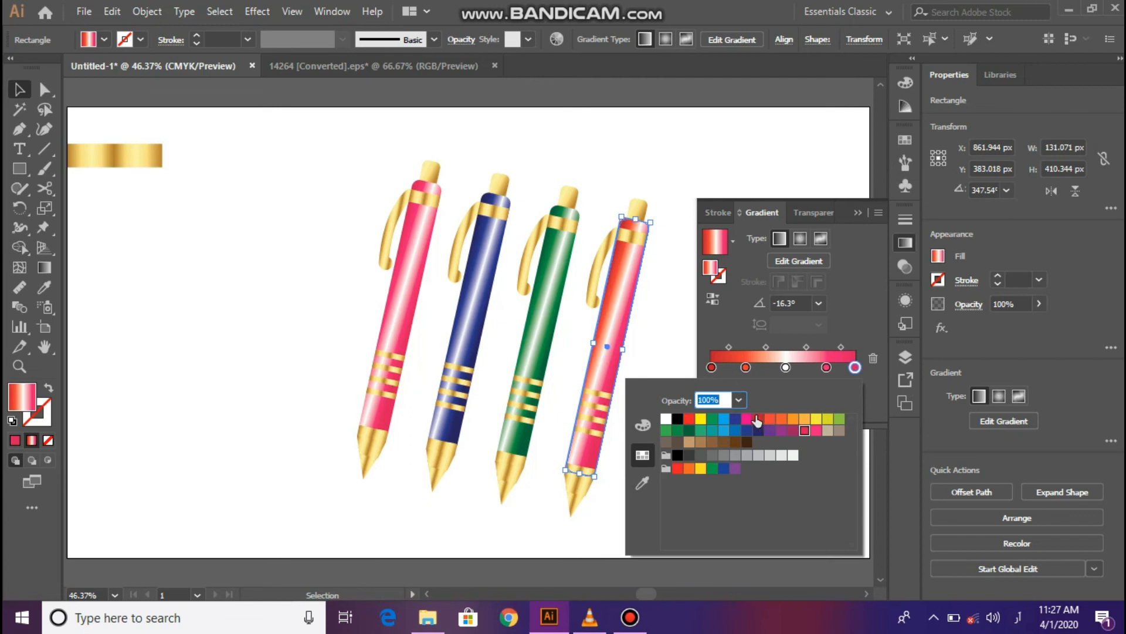
double_click(826, 367)
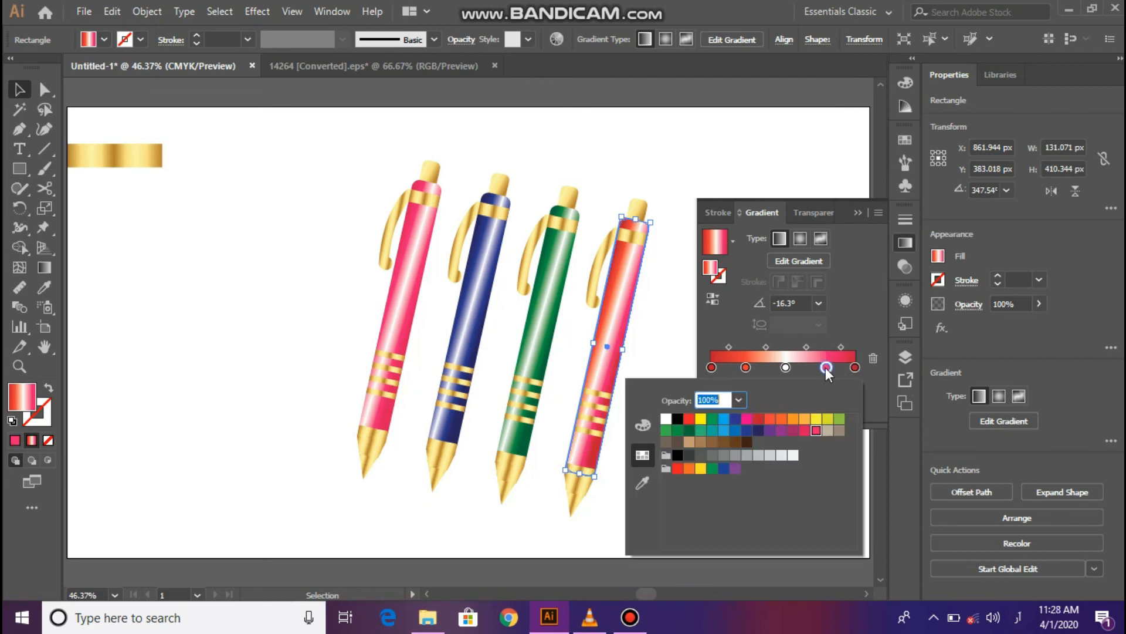
click(770, 418)
click(286, 326)
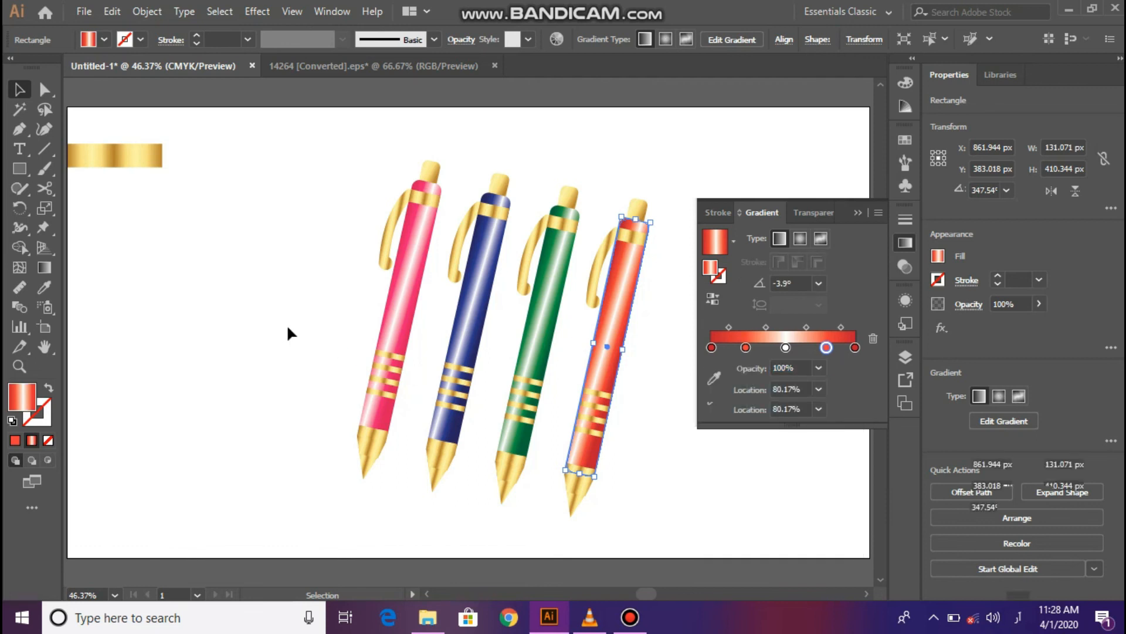
click(286, 324)
click(859, 213)
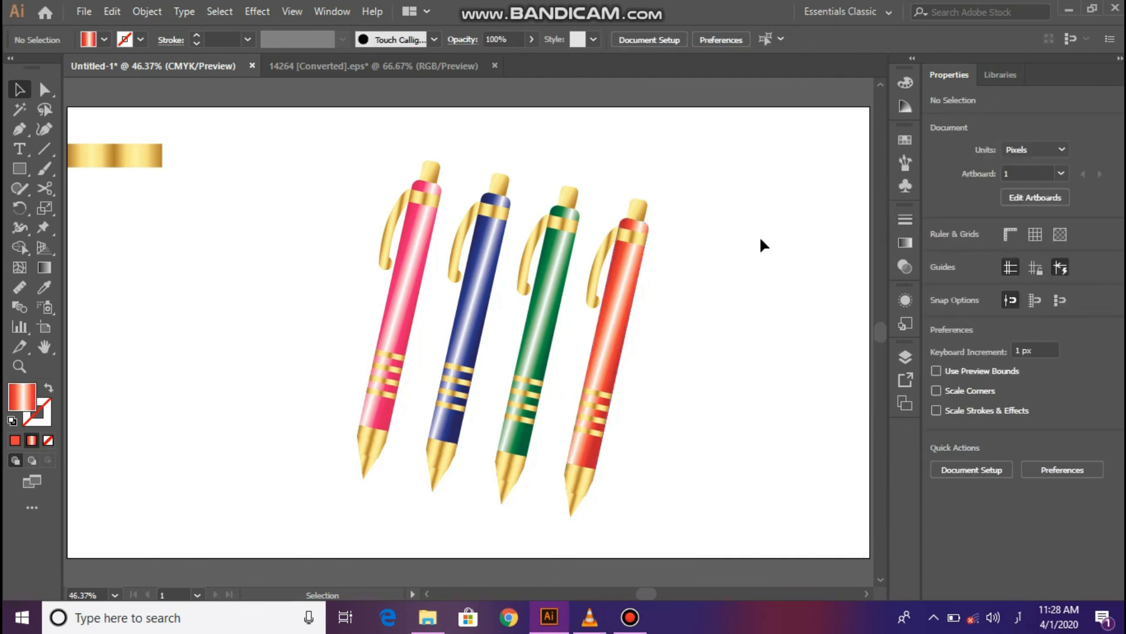